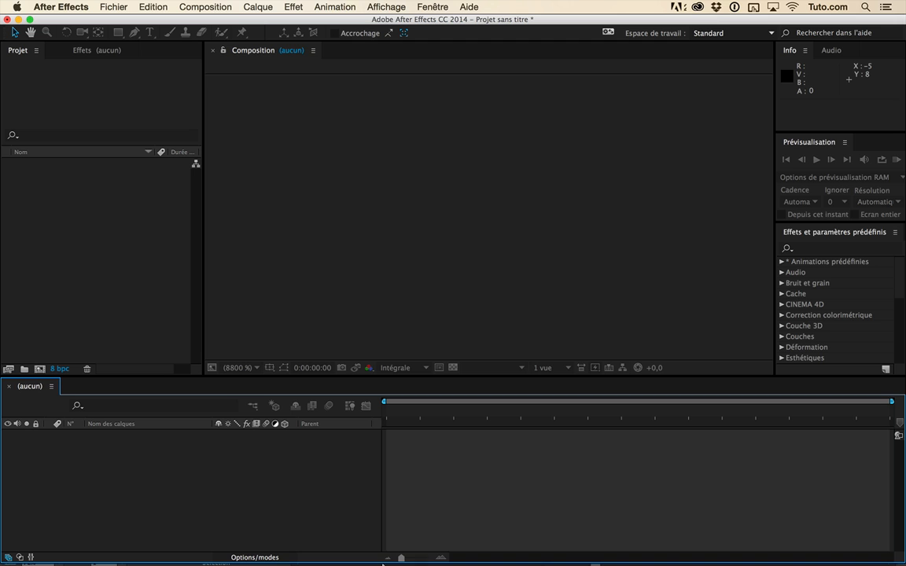
Switch to Finder and preview Motioncafe logo.ai, comparing it with Motioncafe logo.psd in the Importations folder.
left_click(375, 548)
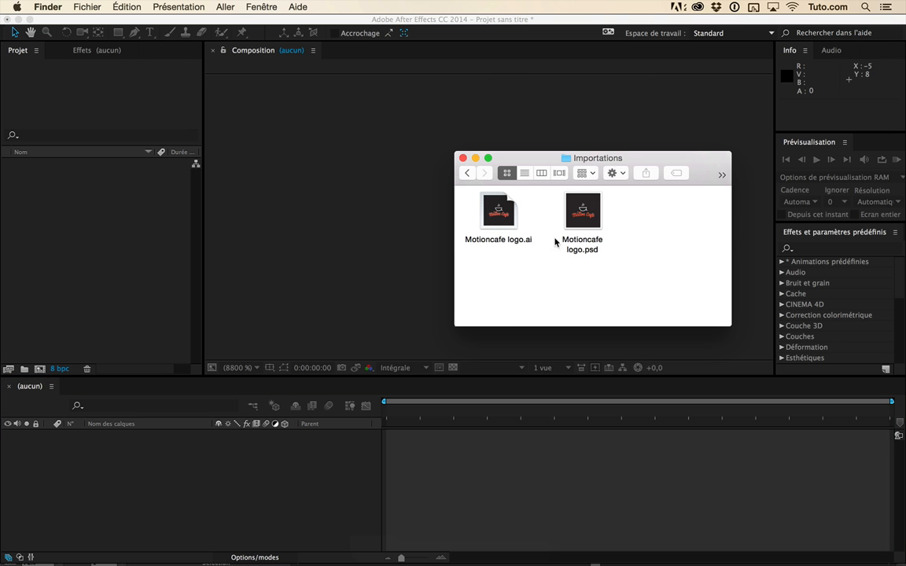
left_click(526, 241)
left_click(570, 232)
left_click(517, 218)
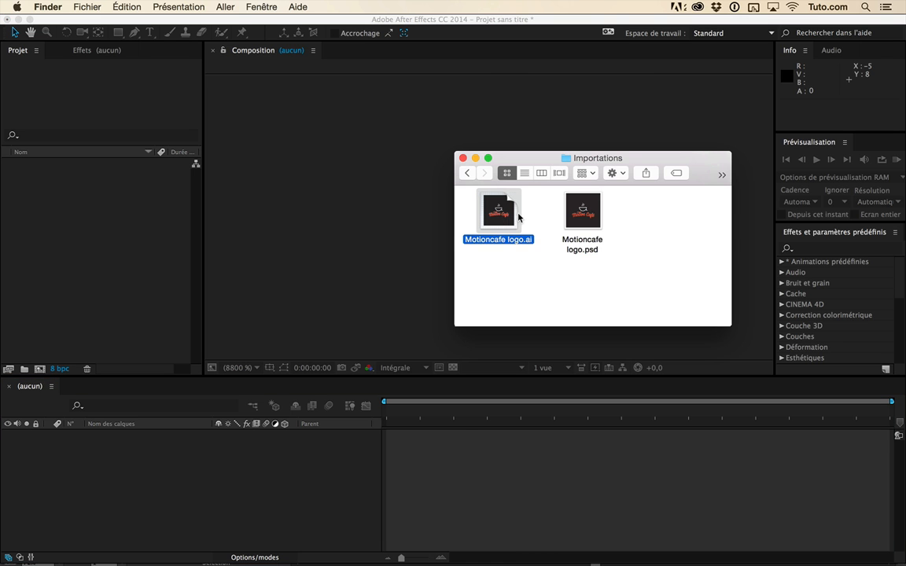
key("space")
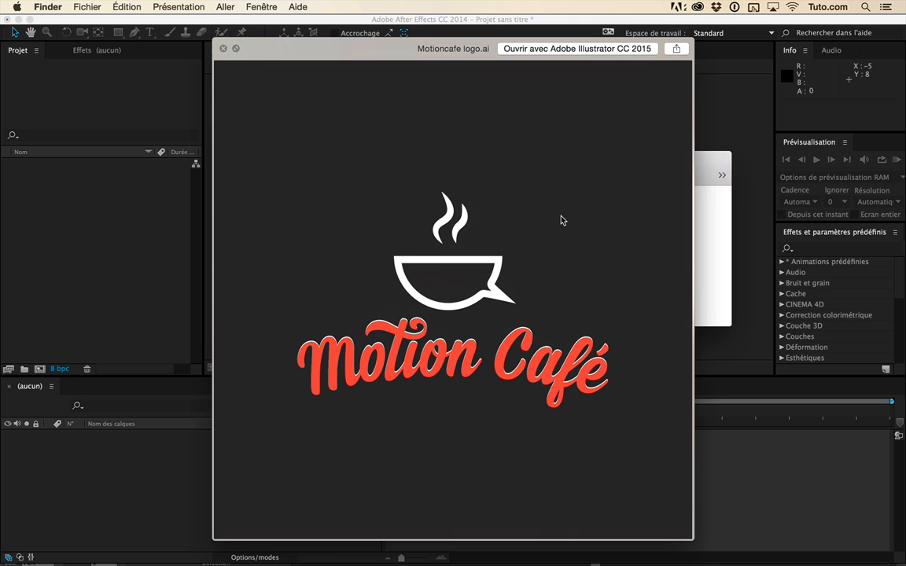
key("Right")
key("space")
key("Left")
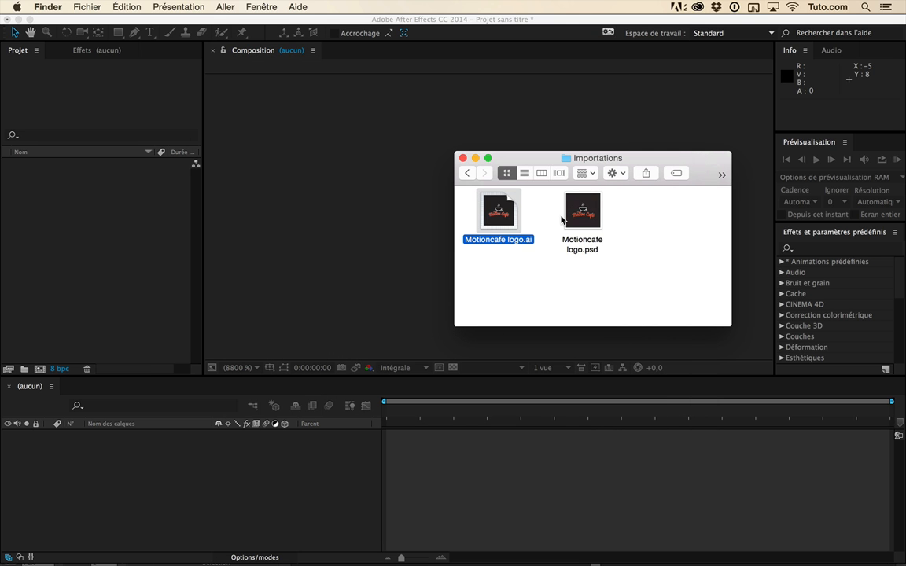
left_click(598, 240)
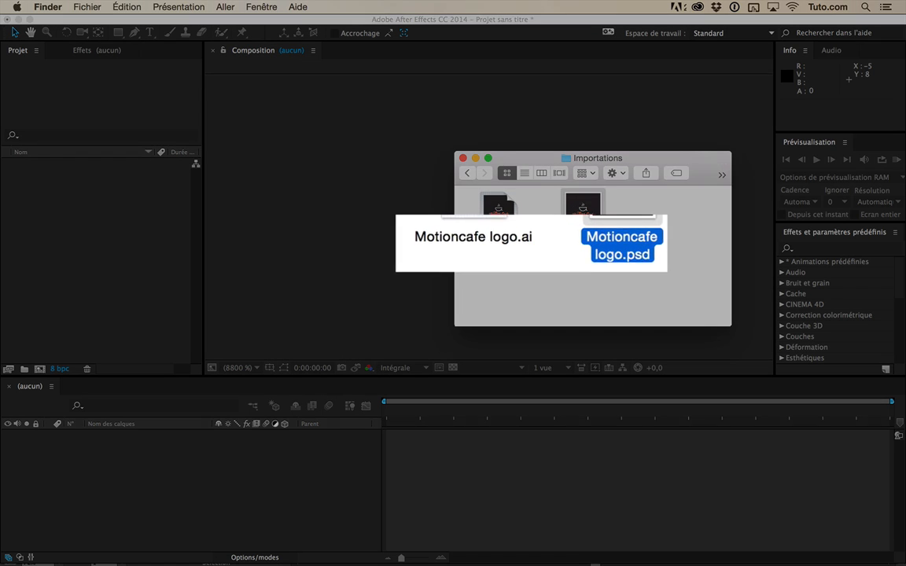
key("Left")
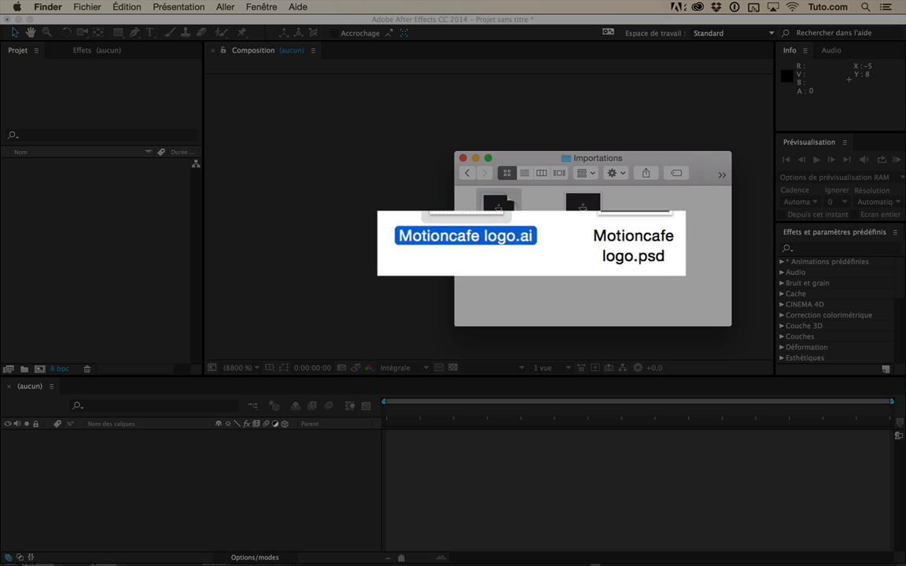
left_click(581, 217)
left_click(490, 216)
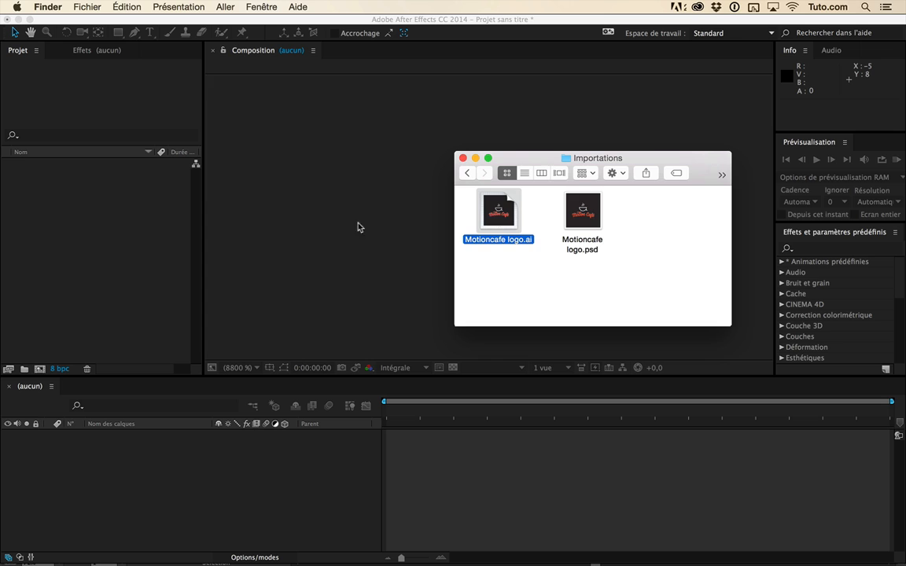
left_click(163, 226)
left_click(142, 228)
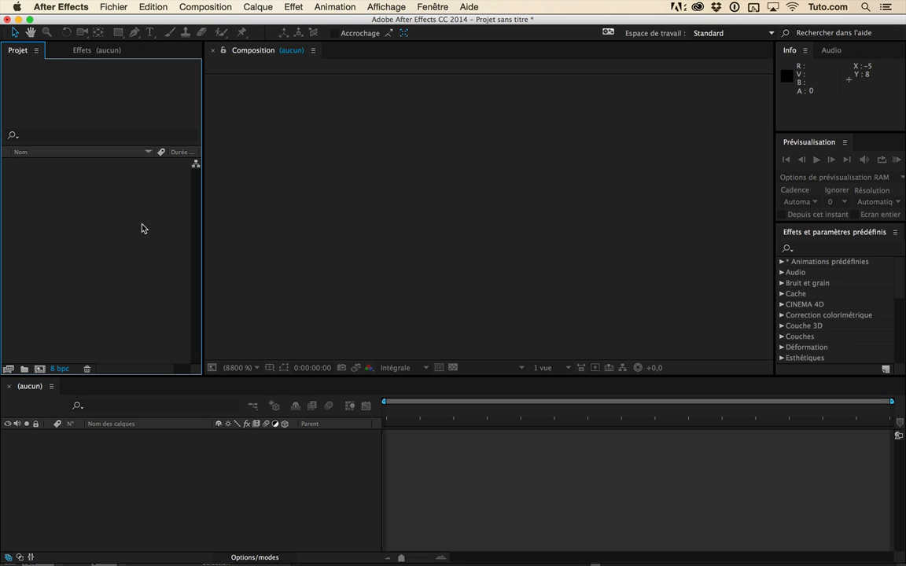
right_click(142, 224)
left_click(87, 224)
double_click(87, 224)
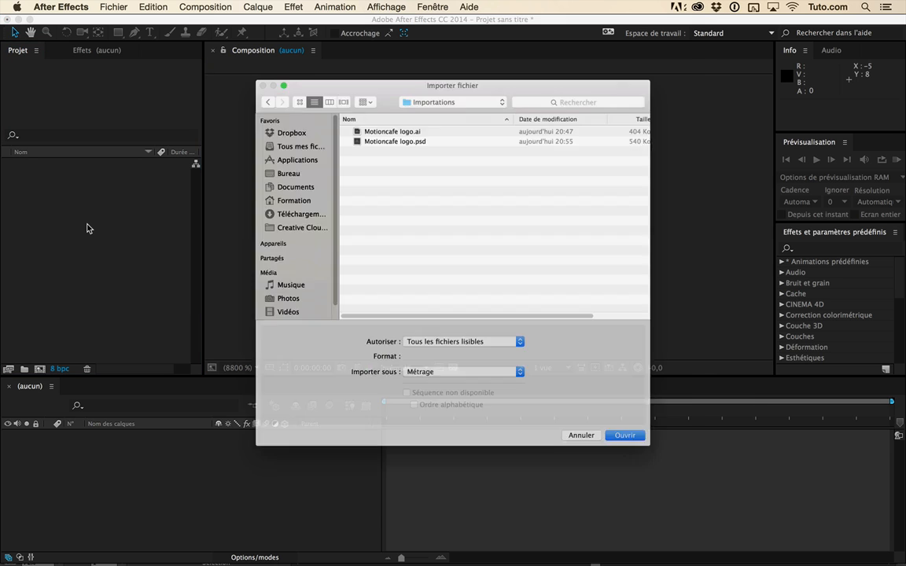
left_click(607, 529)
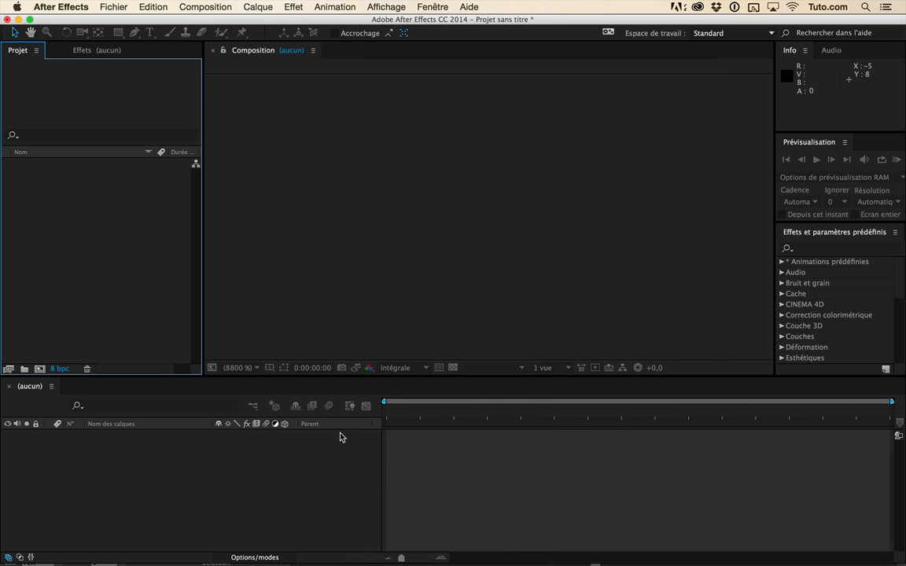
Bring Motioncafe logo.psd from the Finder folder Importations into the After Effects project to open its import options.
key("super+Tab")
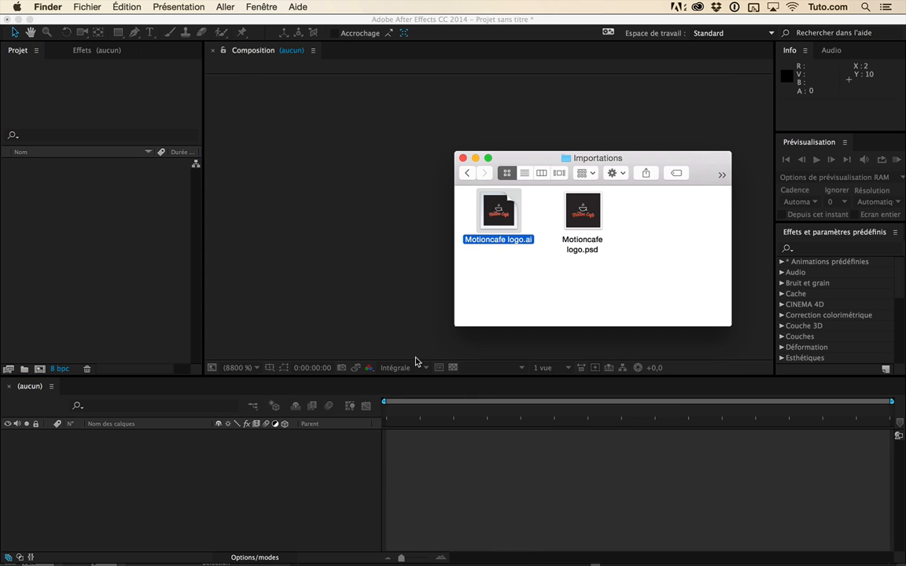
left_click(583, 214)
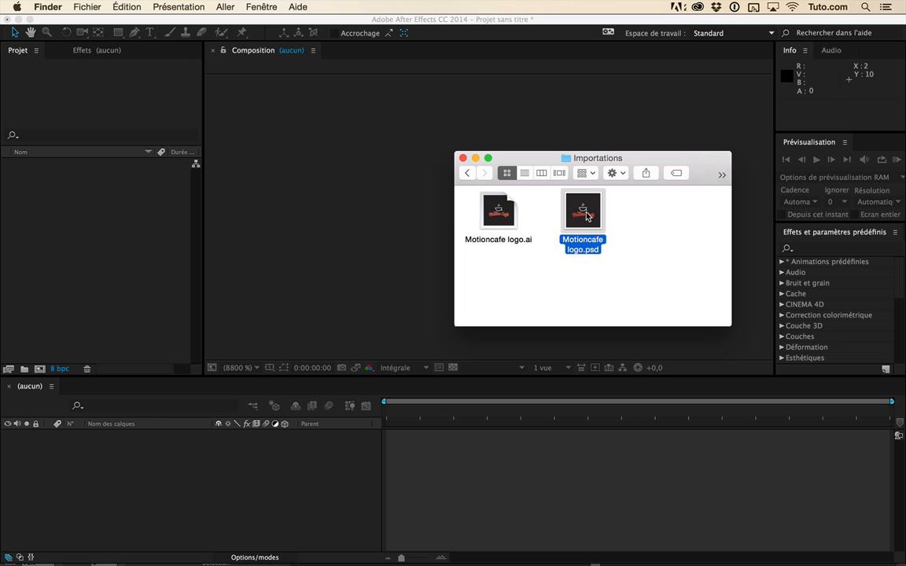
left_click_drag(586, 217, 92, 203)
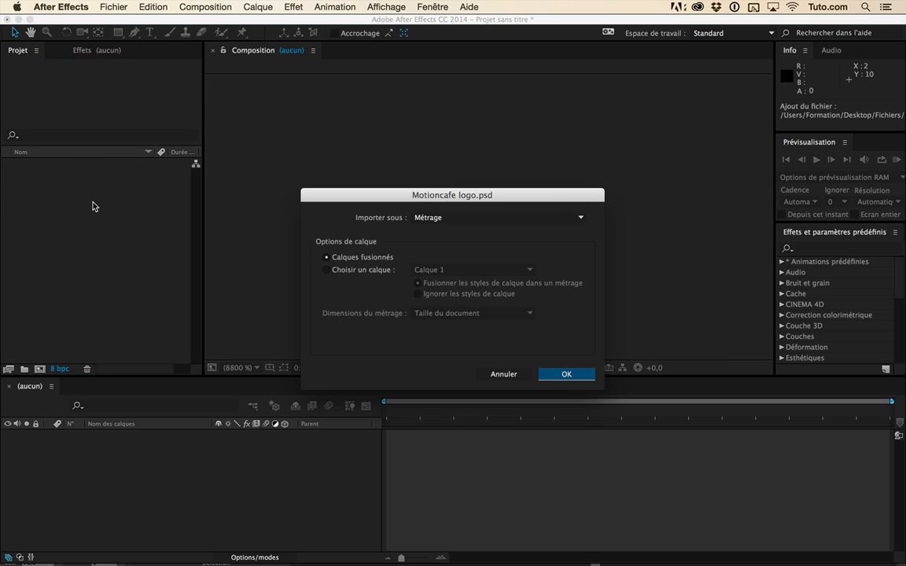
left_click_drag(516, 198, 516, 182)
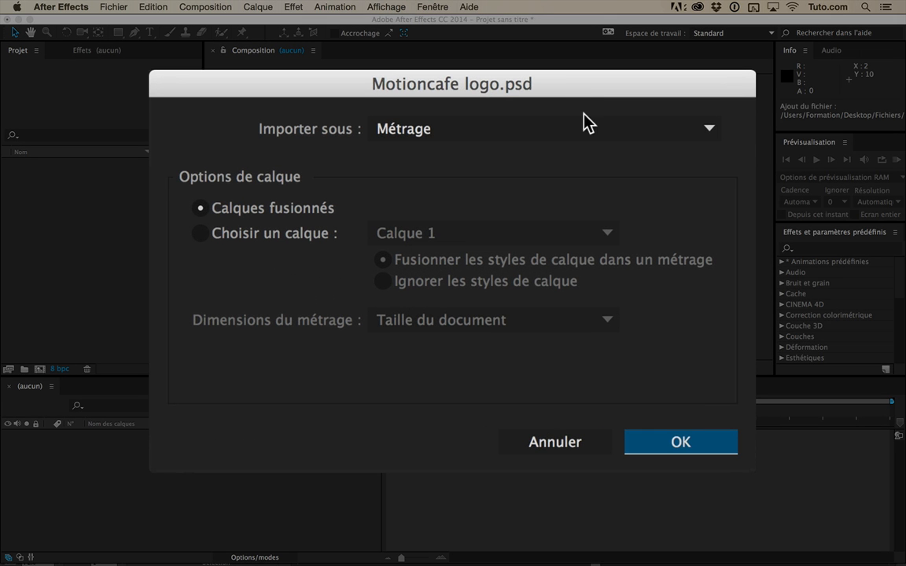
Examine the import types available for the Photoshop file, keeping Métrage selected.
left_click(572, 132)
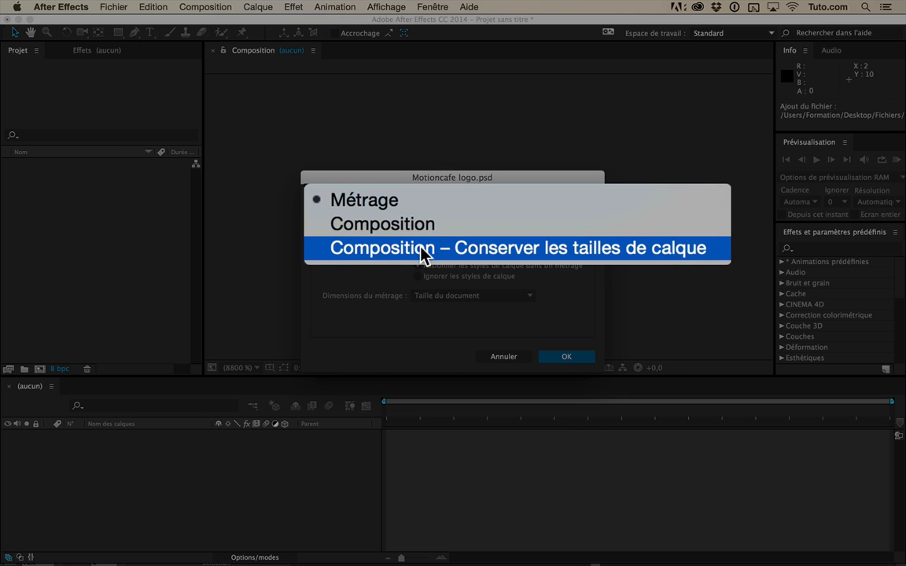
left_click(366, 200)
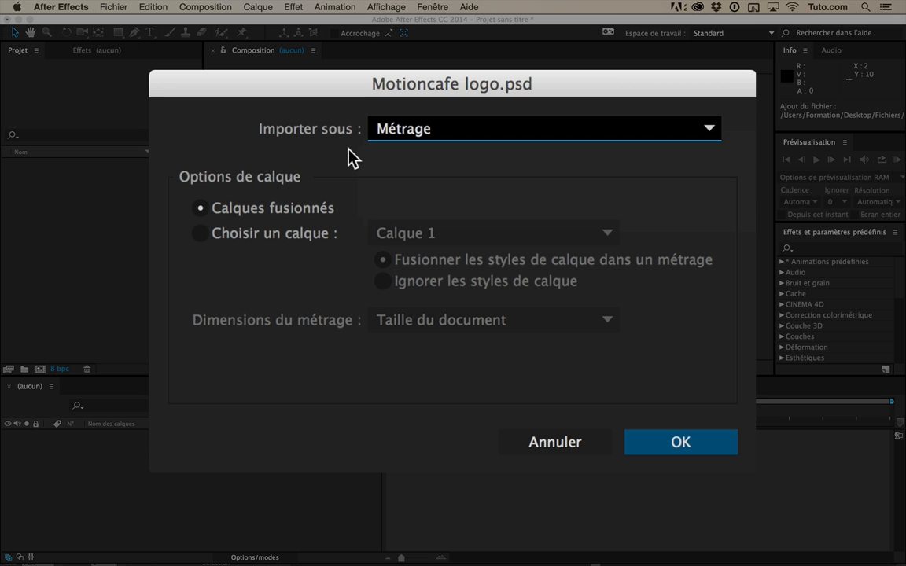
left_click(390, 196)
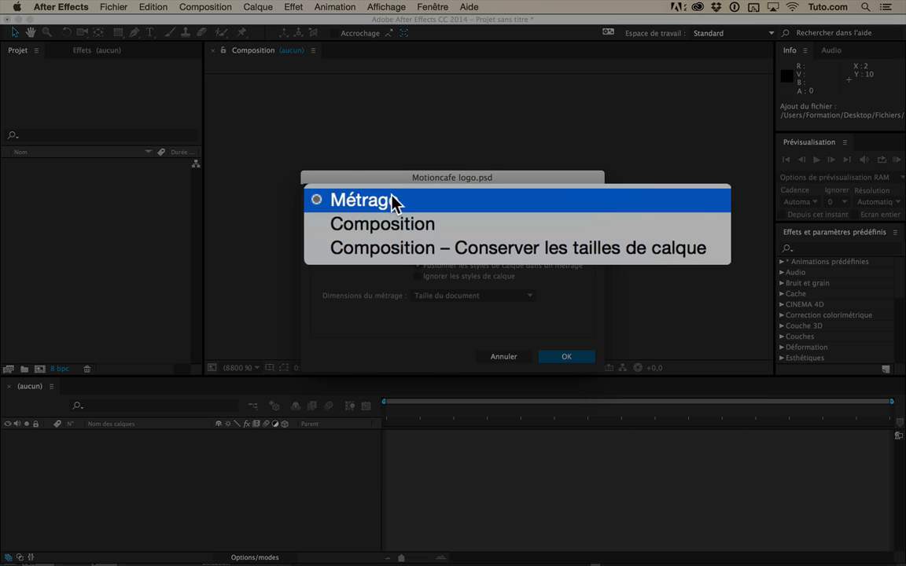
left_click(333, 147)
left_click(463, 134)
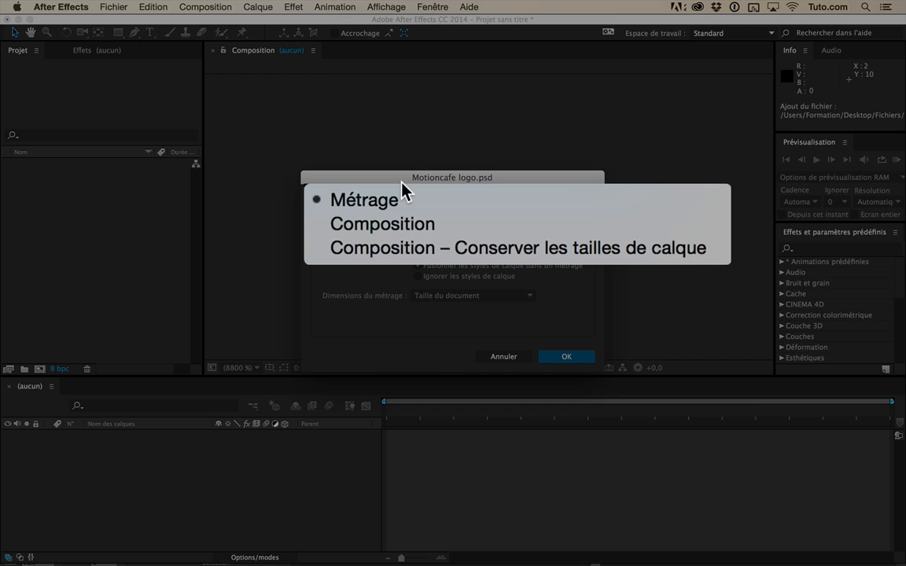
left_click(386, 205)
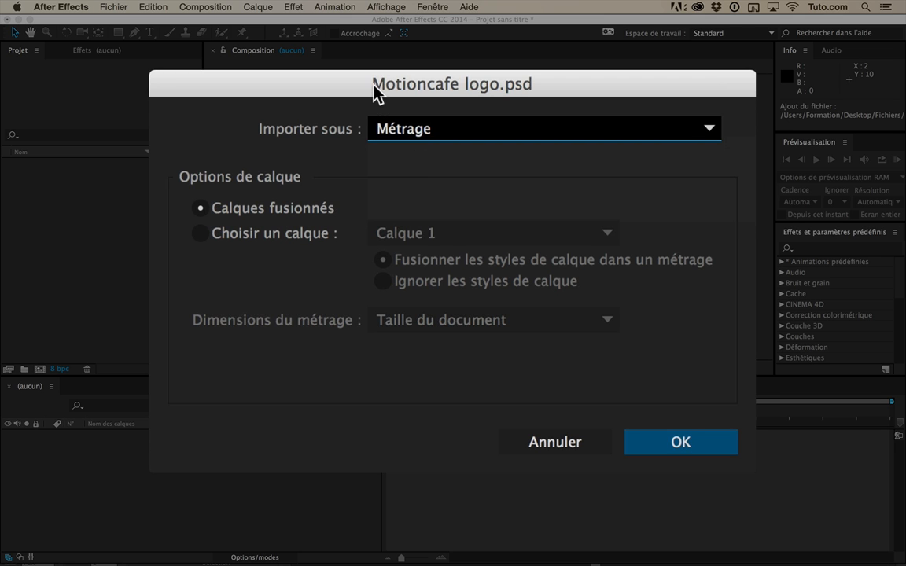
left_click_drag(374, 84, 379, 55)
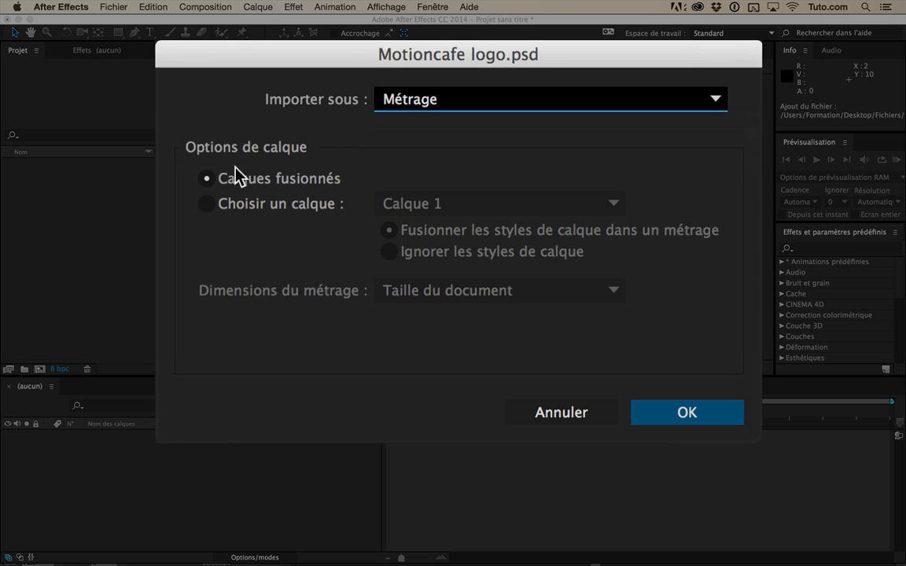
Try the single-layer import option with Calque 1 and return to Calques fusionnés.
left_click(210, 206)
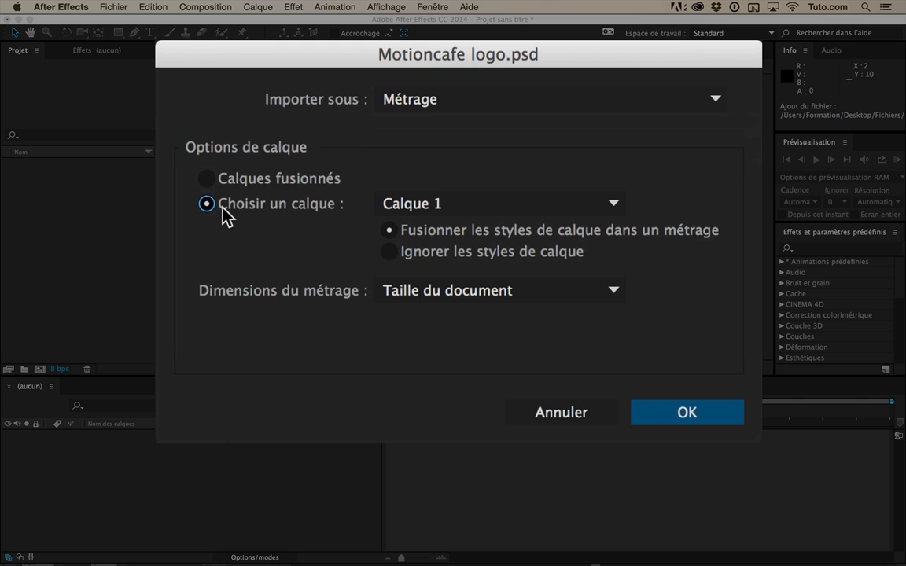
left_click(512, 211)
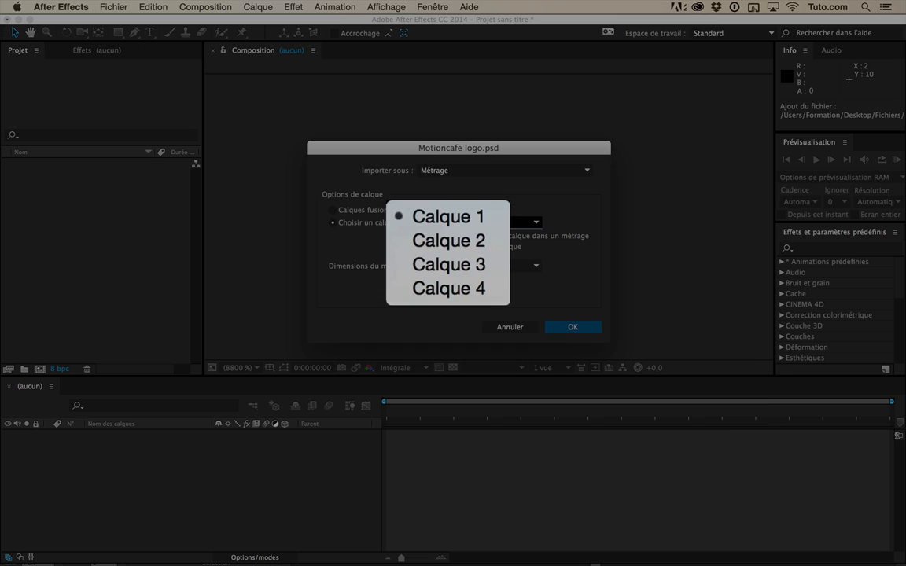
left_click(483, 226)
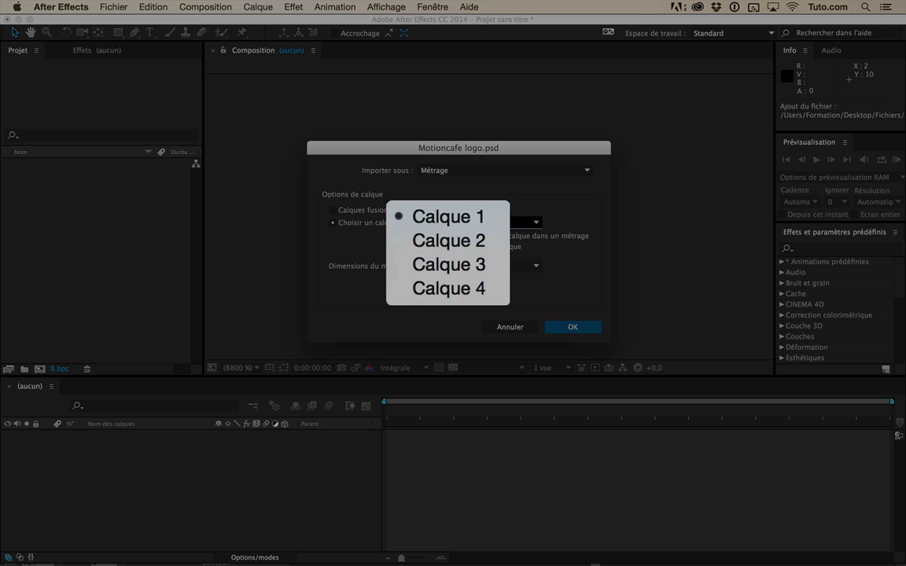
left_click(391, 209)
left_click(322, 175)
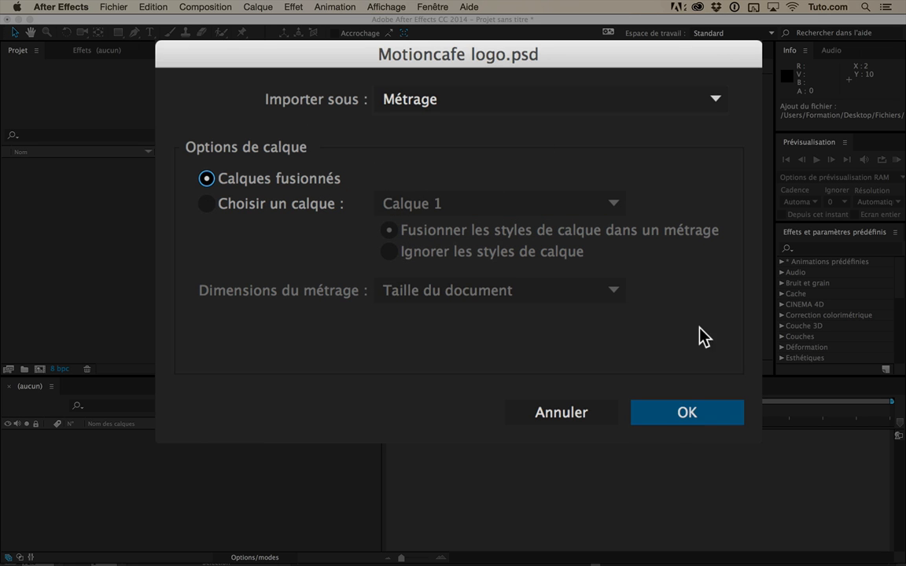
Import Motioncafe logo.psd as Métrage with its layers merged.
left_click(482, 171)
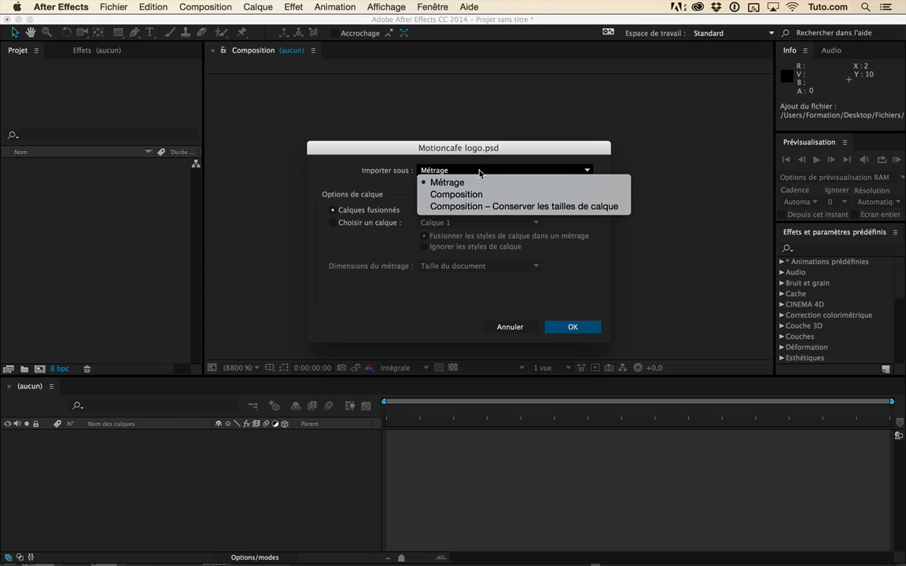
left_click(454, 185)
left_click(573, 335)
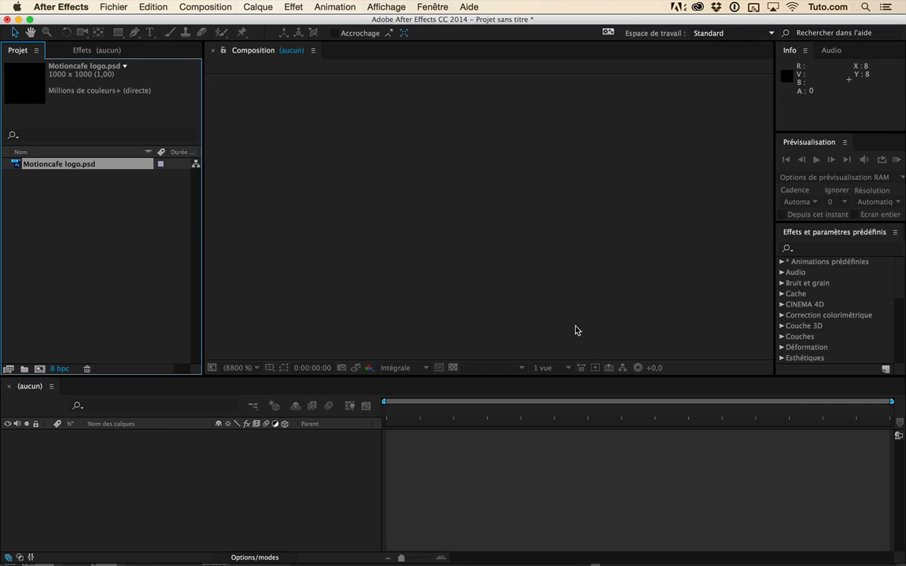
Create a composition from the imported Motioncafe logo.psd footage and inspect the logo in it.
left_click(125, 228)
left_click(93, 168)
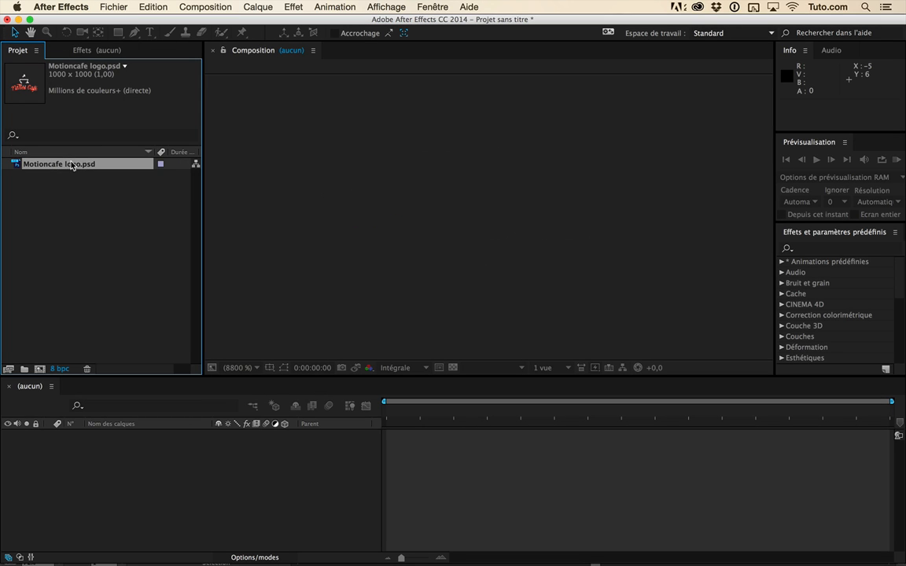
left_click_drag(69, 165, 40, 374)
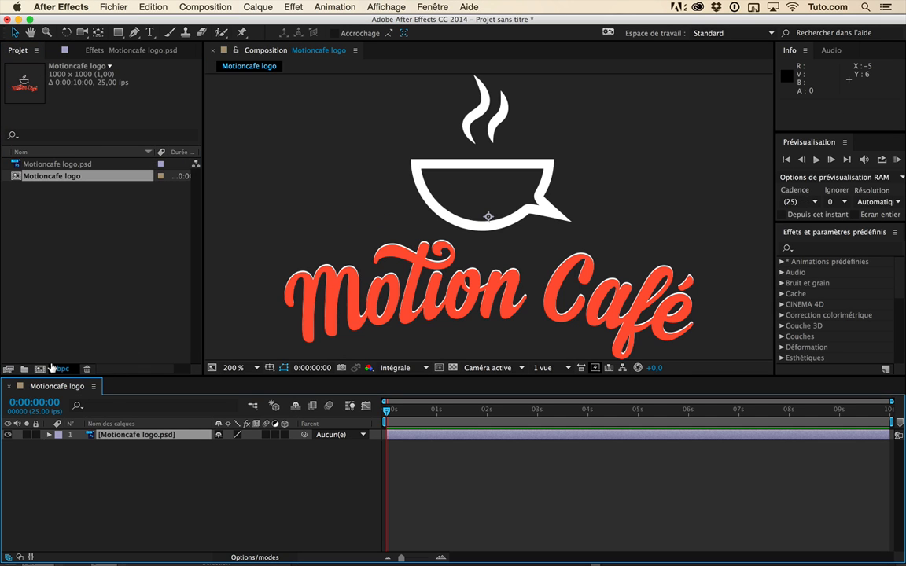
key("comma")
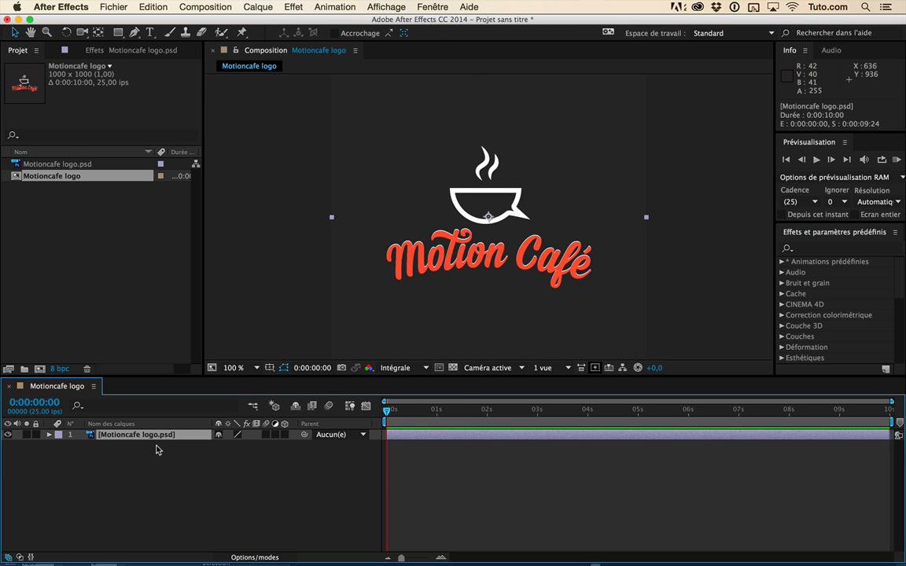
key("period")
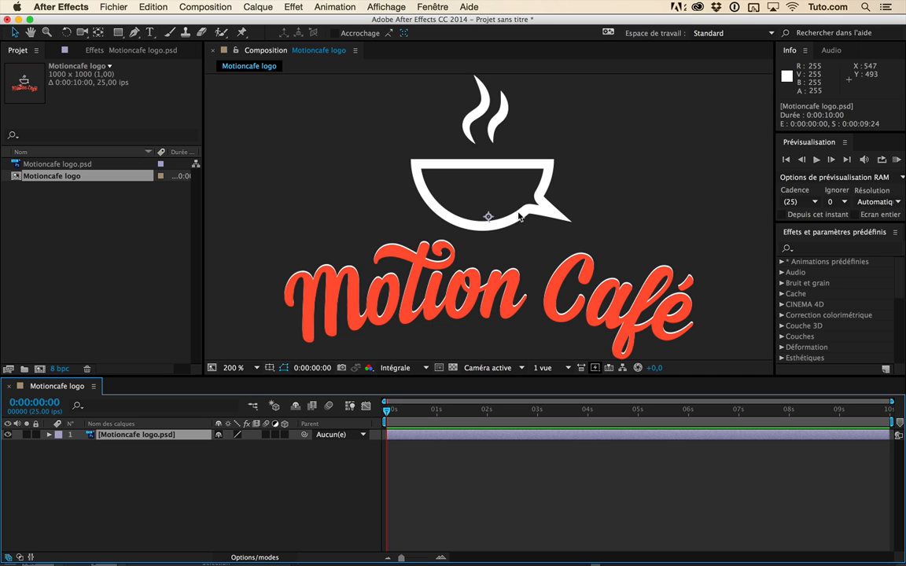
Delete the logo layer from the timeline, and remove the footage and its composition from the project.
key("Delete")
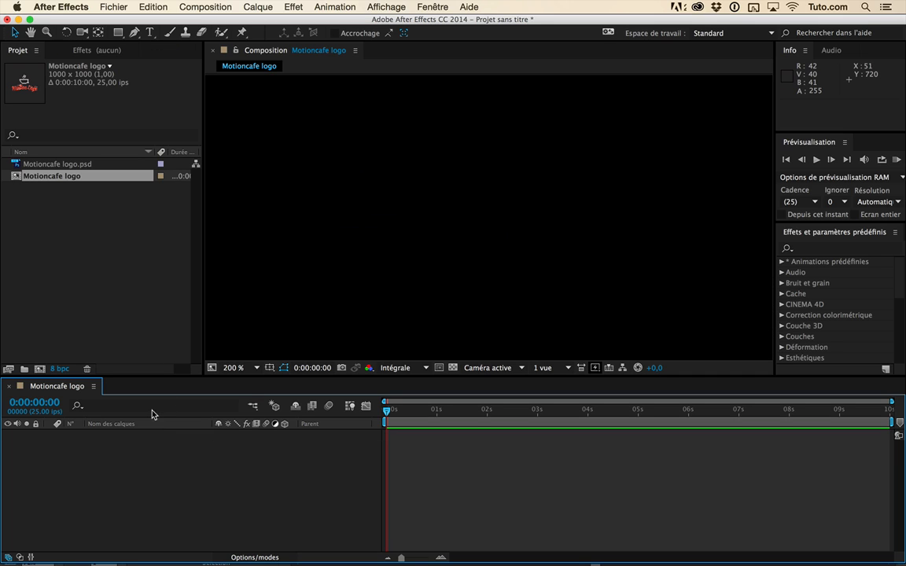
left_click(96, 209)
left_click_drag(82, 190, 46, 139)
key("Delete")
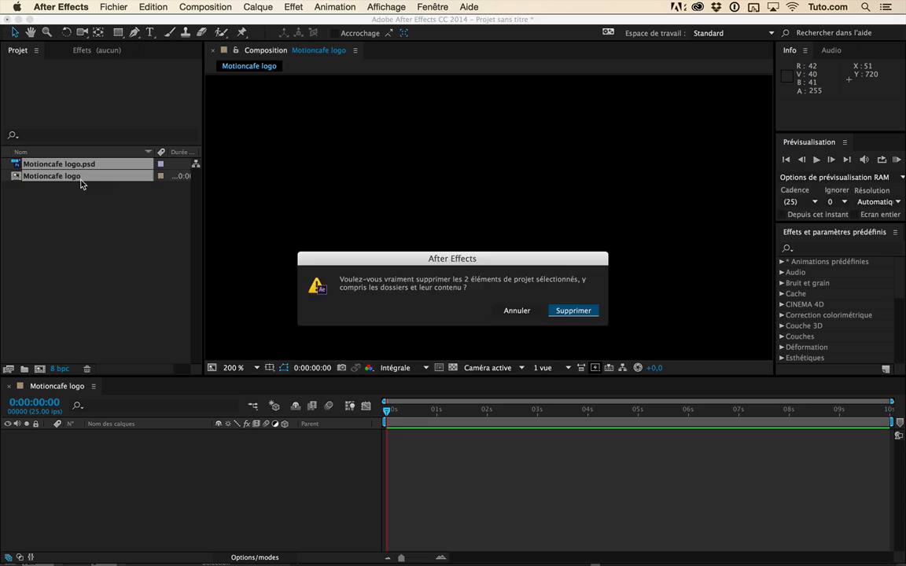
key("Return")
Bring Motioncafe logo.psd from the Importations folder into the project and set its import type to Composition.
left_click(374, 550)
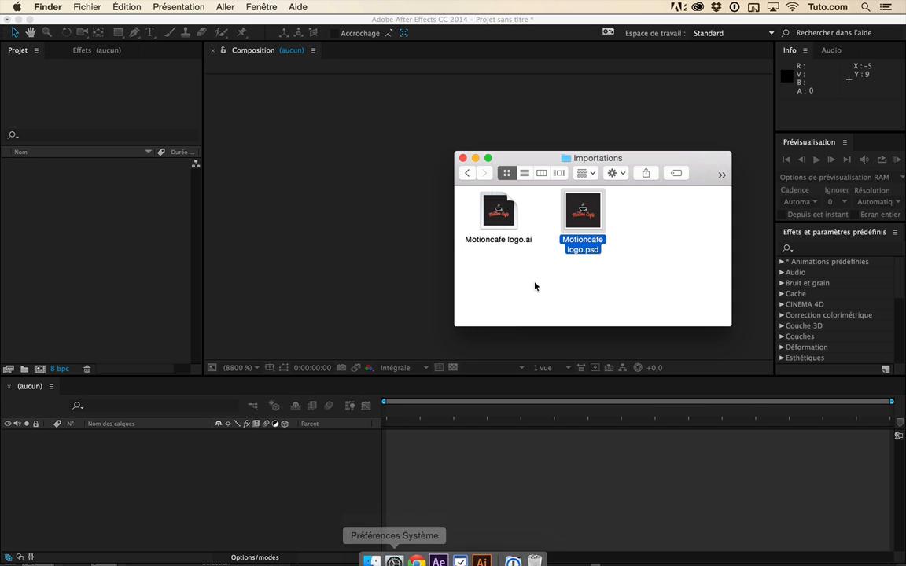
left_click_drag(591, 218, 96, 220)
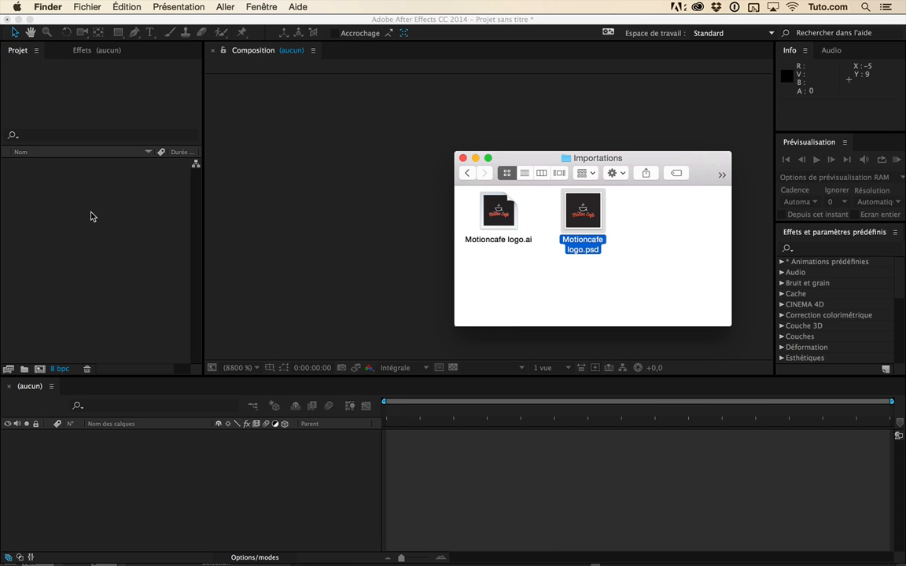
left_click_drag(582, 210, 109, 219)
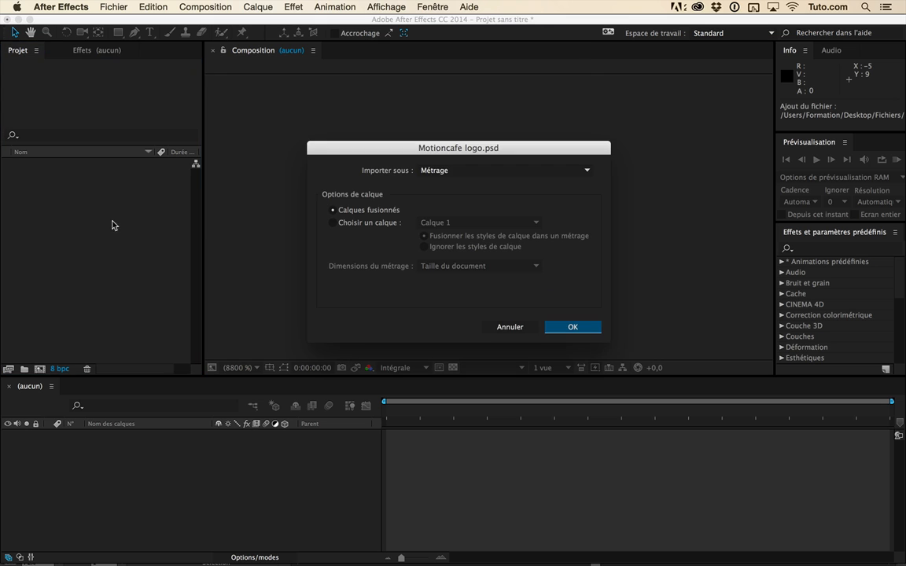
left_click(424, 170)
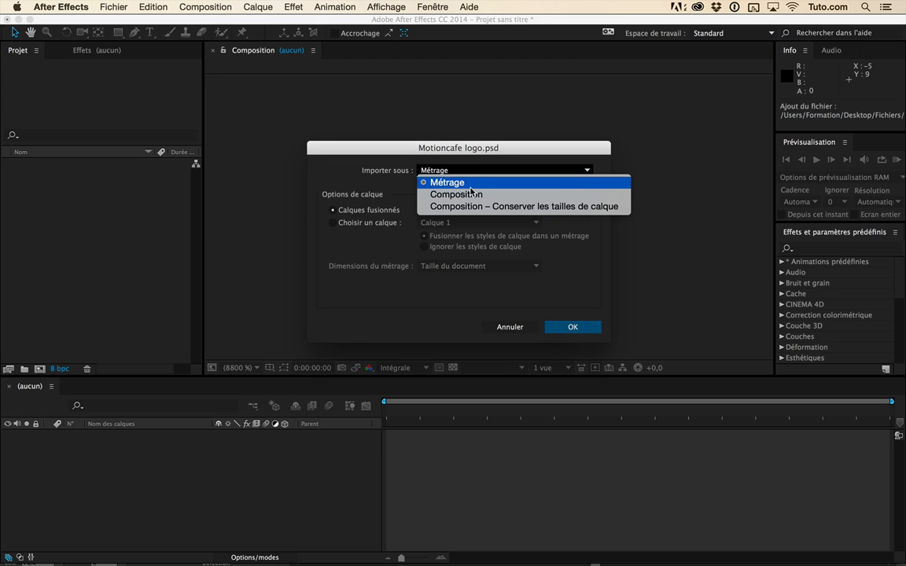
left_click(472, 195)
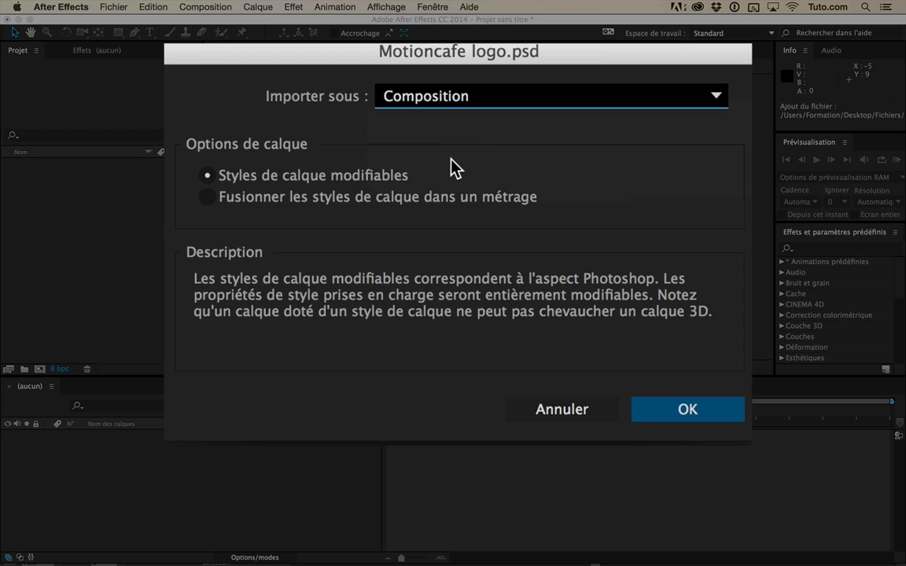
Compare the Métrage import type with its single-layer choices against Composition, and return to Composition.
left_click(457, 100)
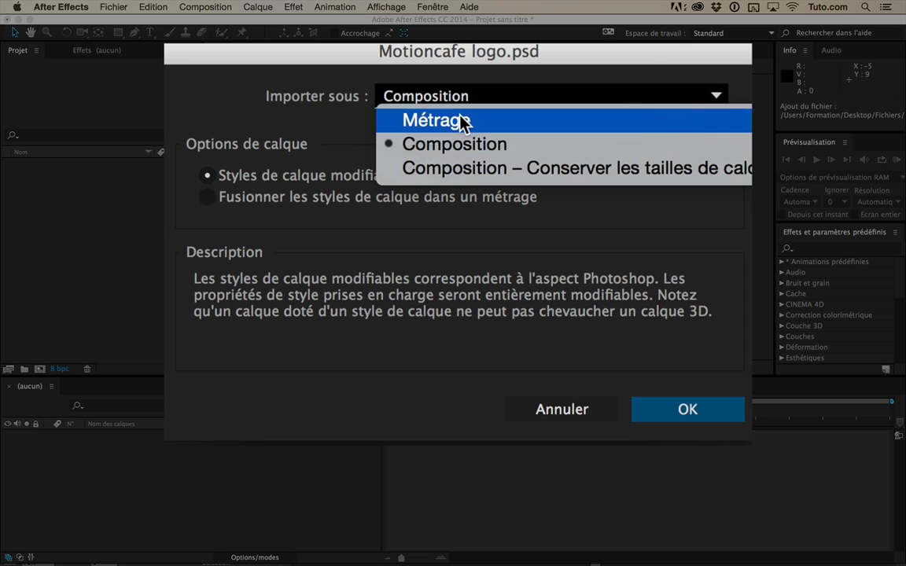
left_click(459, 121)
left_click(279, 199)
left_click(460, 203)
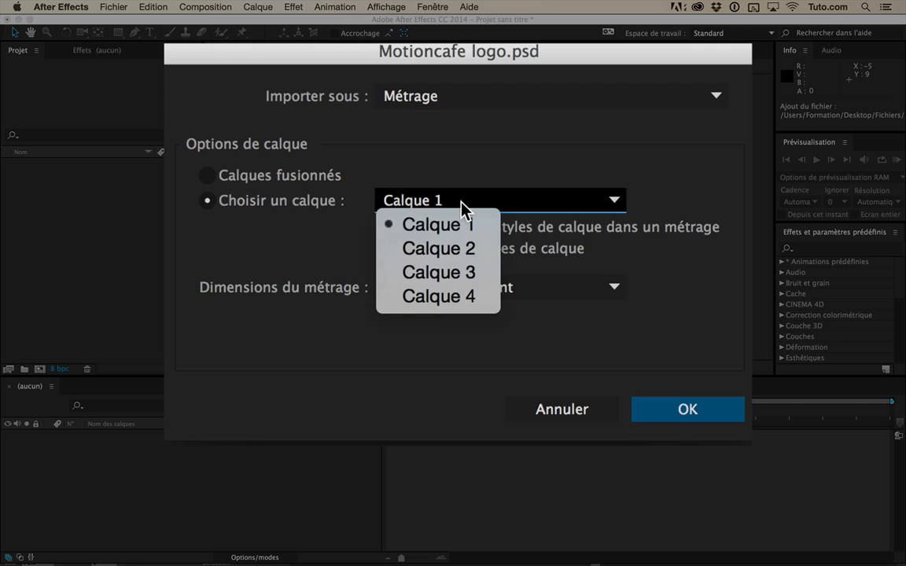
left_click(467, 140)
left_click(449, 97)
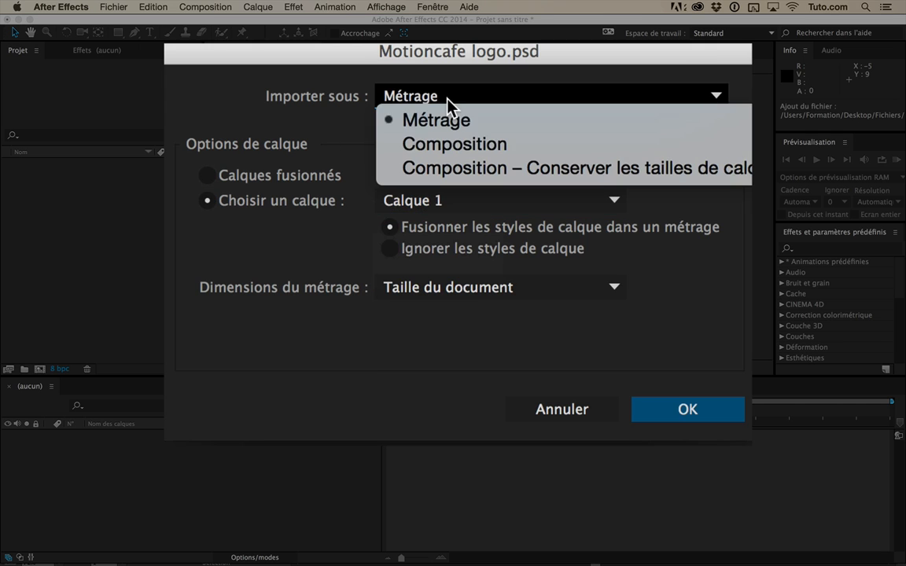
left_click(454, 148)
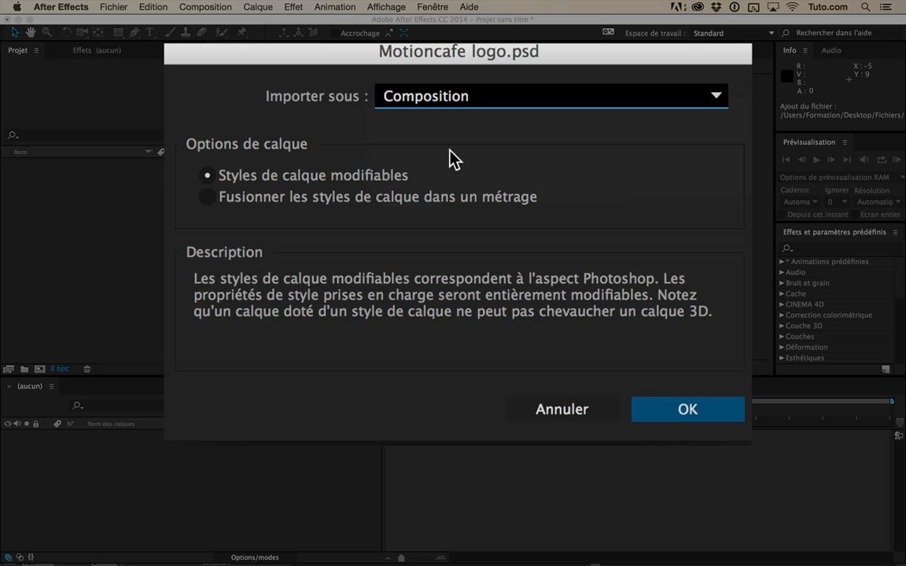
left_click(468, 103)
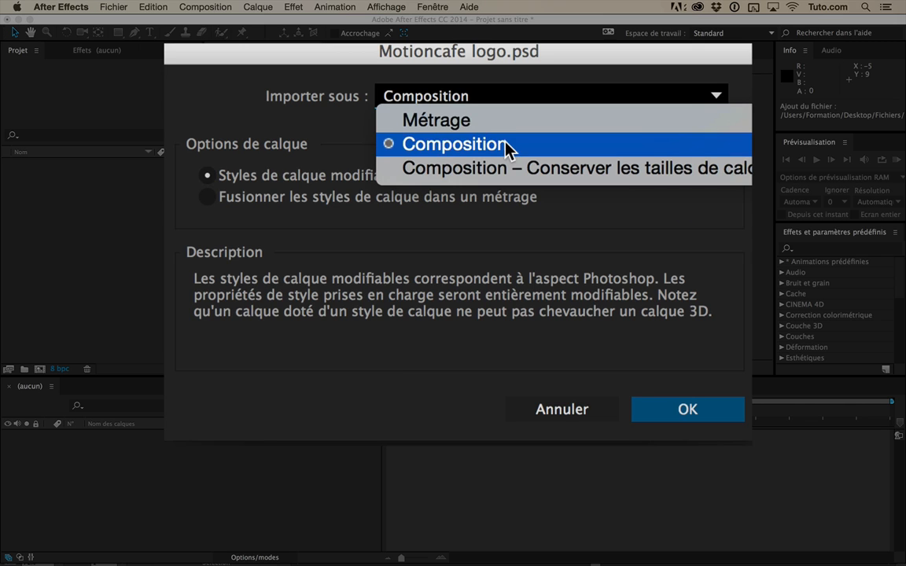
left_click(495, 148)
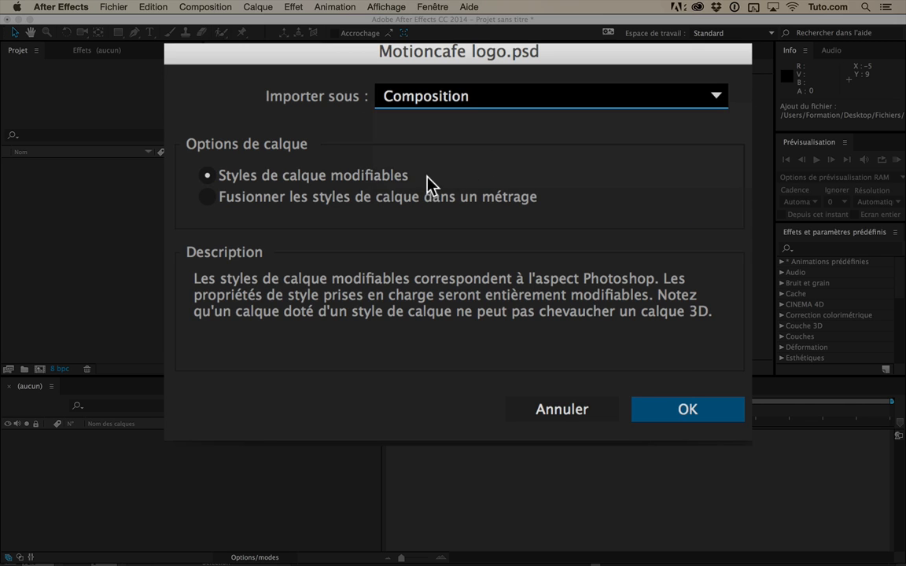
Compare the two layer style options and import Motioncafe logo.psd as a composition with Styles de calque modifiables.
left_click(352, 197)
left_click(336, 174)
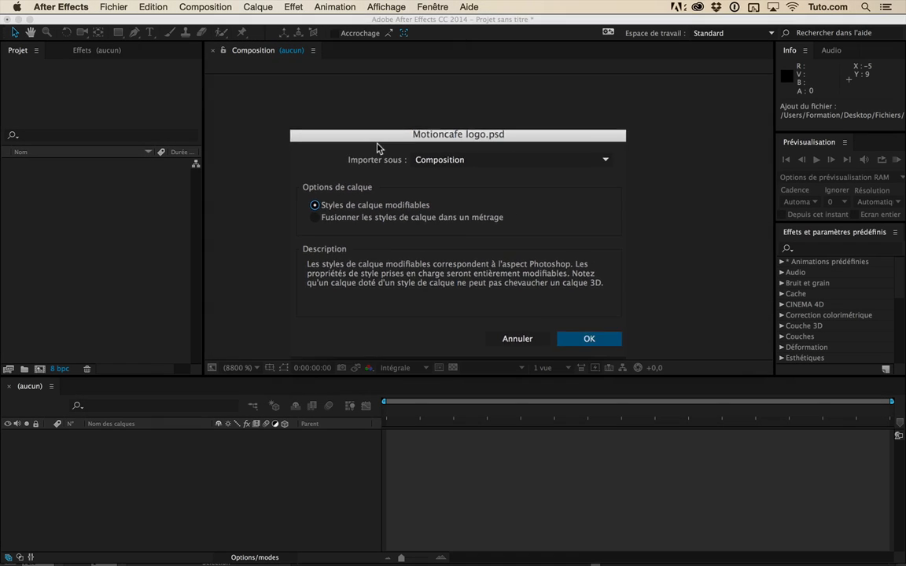
mouse_move(386, 150)
left_mouse_down()
mouse_move(354, 148)
mouse_move(331, 132)
mouse_move(384, 134)
left_mouse_up()
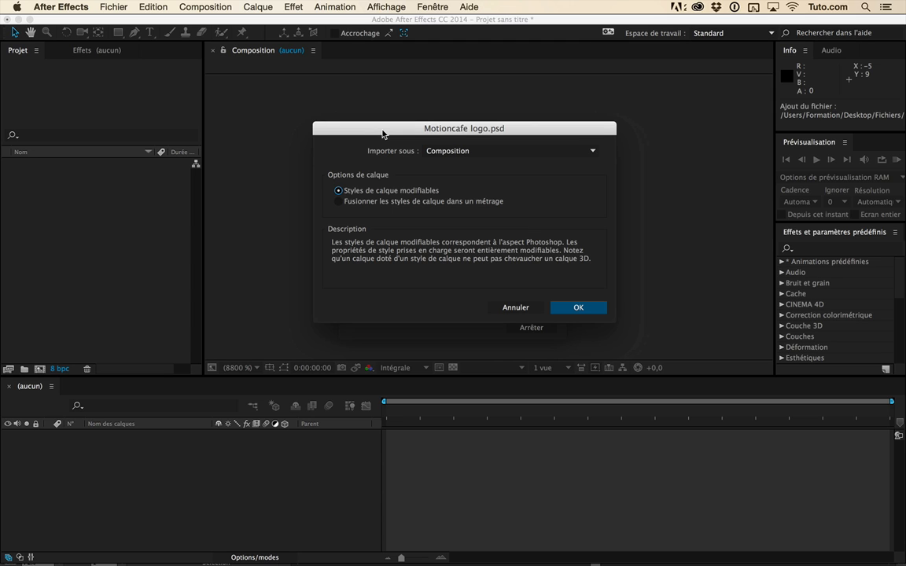
left_click_drag(383, 134, 372, 136)
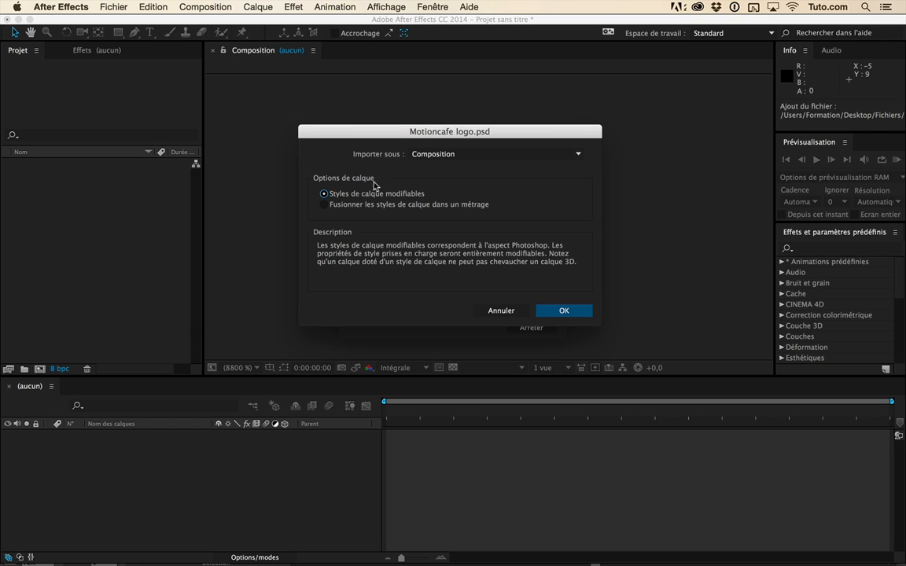
left_click(362, 206)
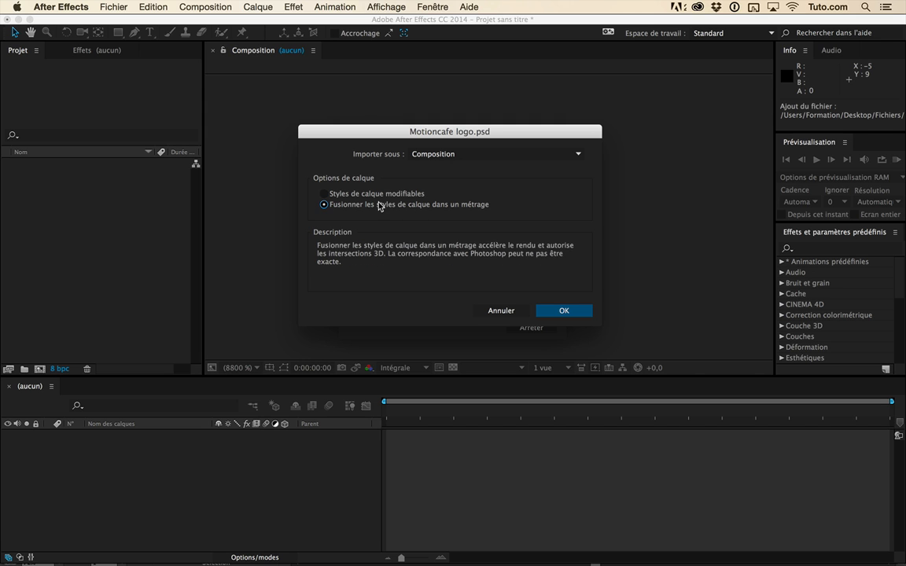
left_click(378, 195)
left_click(564, 310)
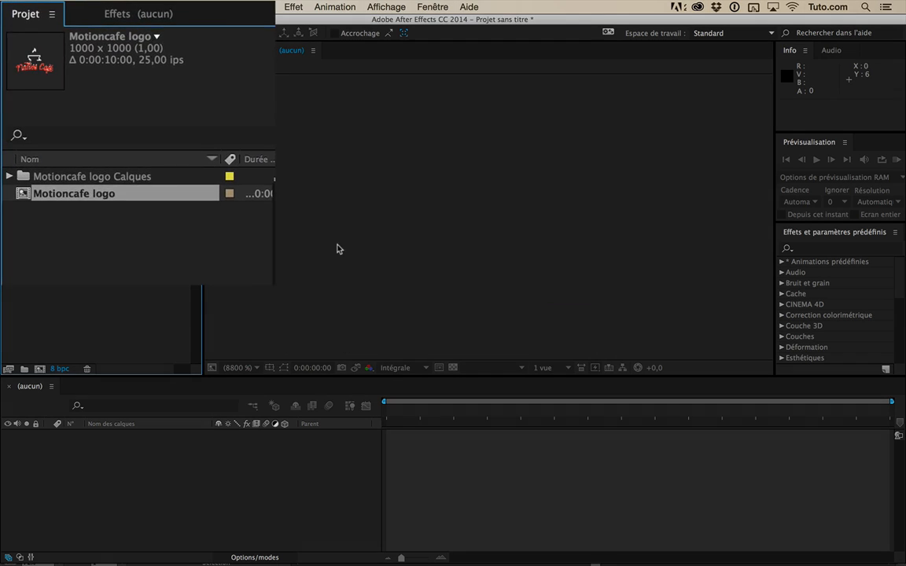
Expand the Motioncafe logo Calques folder in the project to list its imported layers.
left_click(338, 310)
left_click(169, 275)
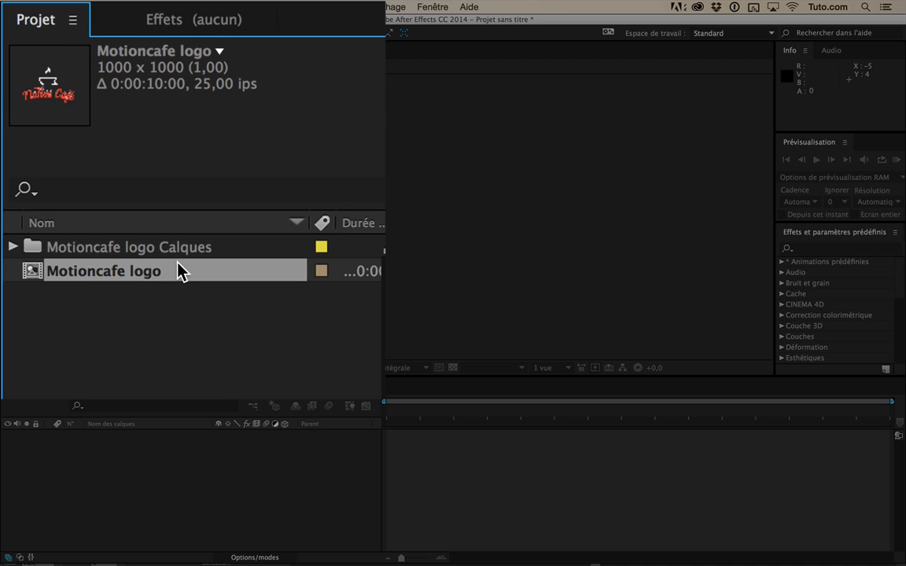
left_click(169, 248)
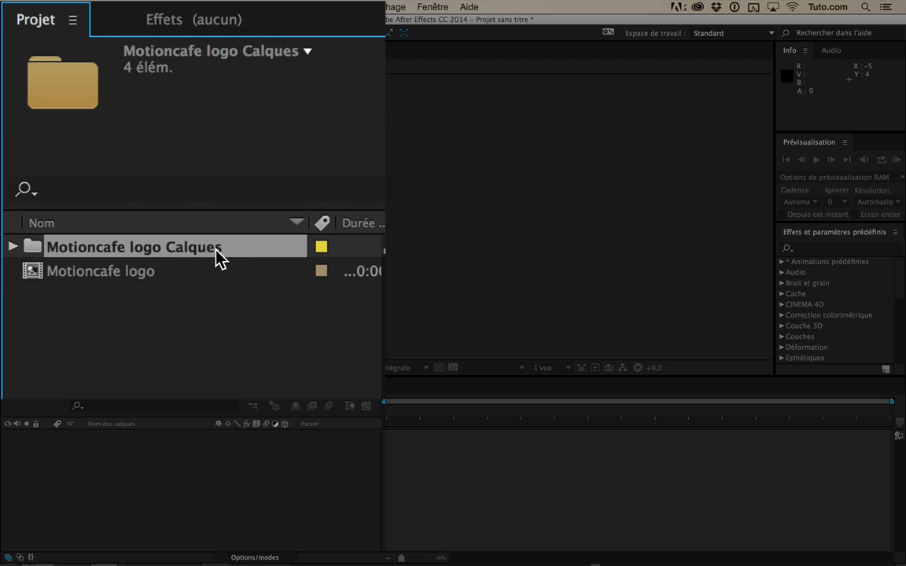
left_click(12, 246)
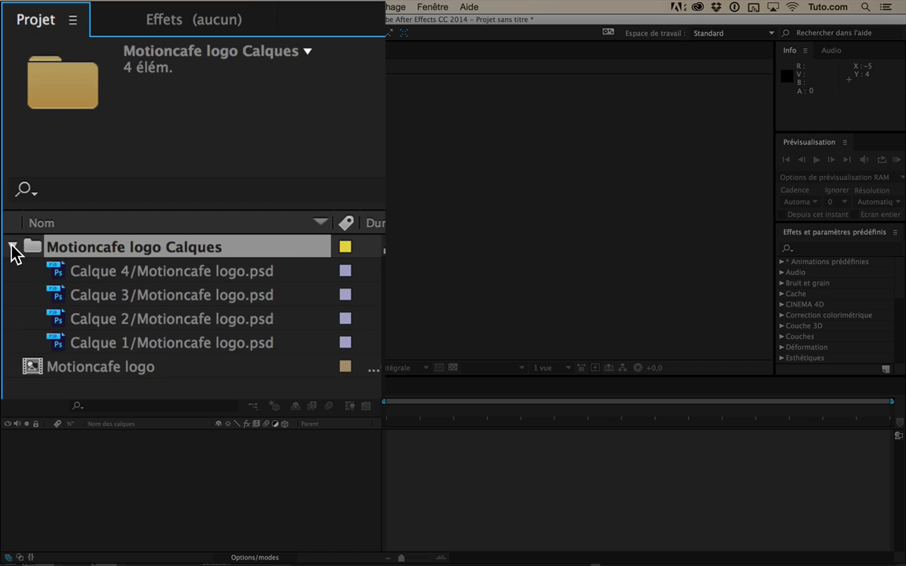
Preview the thumbnails of Calque 1 to Calque 4 in the Motioncafe logo Calques folder.
left_click(130, 262)
left_click(134, 296)
left_click(133, 322)
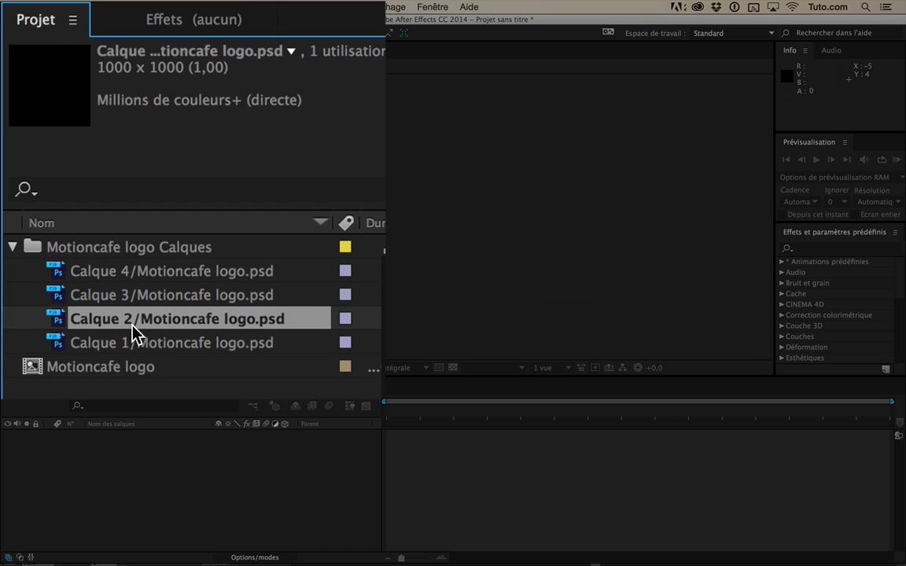
left_click(105, 335)
left_click(100, 316)
left_click(96, 296)
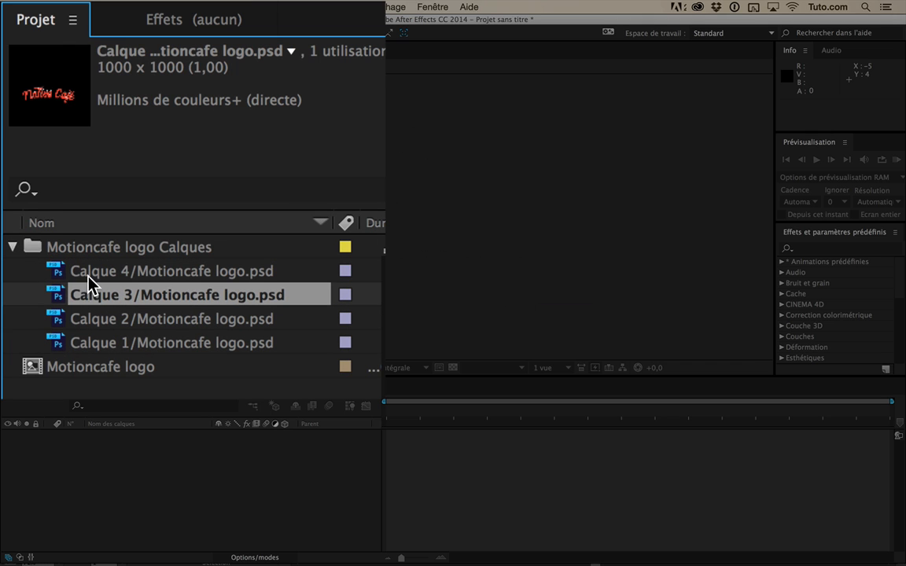
left_click(88, 277)
left_click(121, 340)
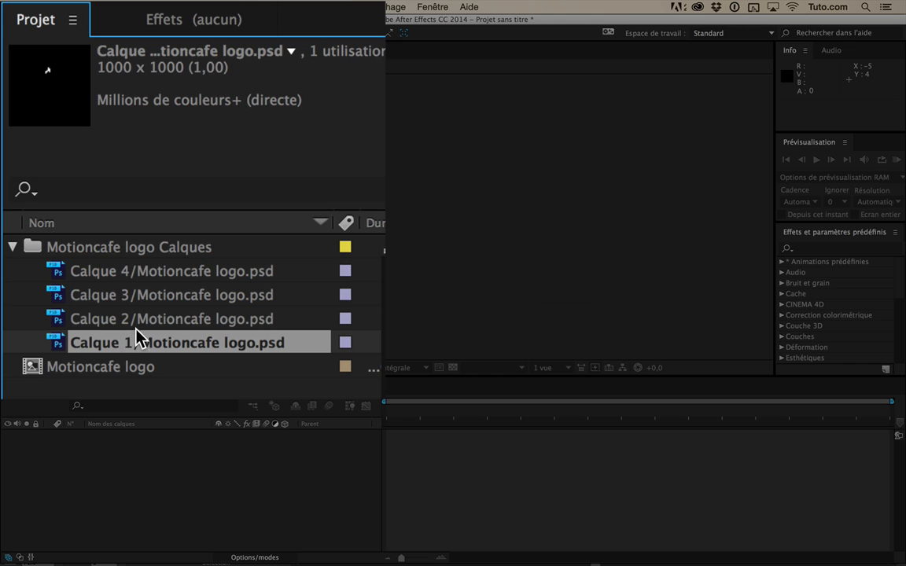
left_click(139, 323)
left_click(139, 343)
left_click(129, 309)
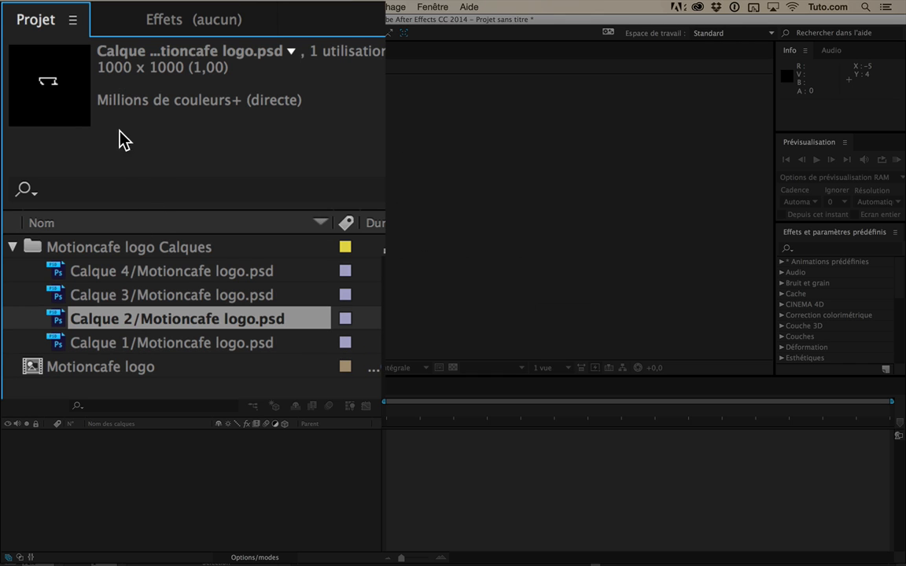
left_click(124, 297)
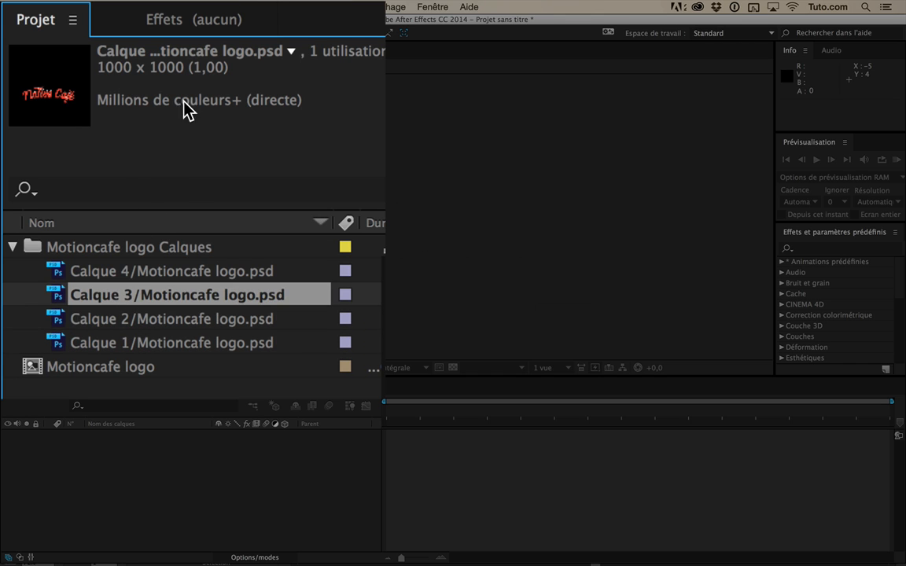
left_click(143, 268)
left_click(134, 343)
Open the Motioncafe logo composition and go through its layers Calque 1 to Calque 4 in the timeline.
left_click(57, 366)
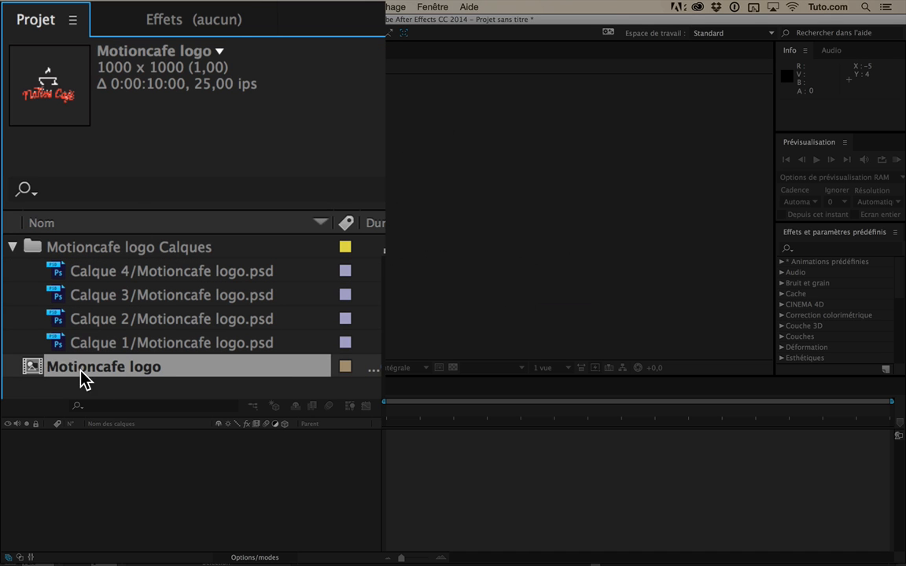
double_click(81, 370)
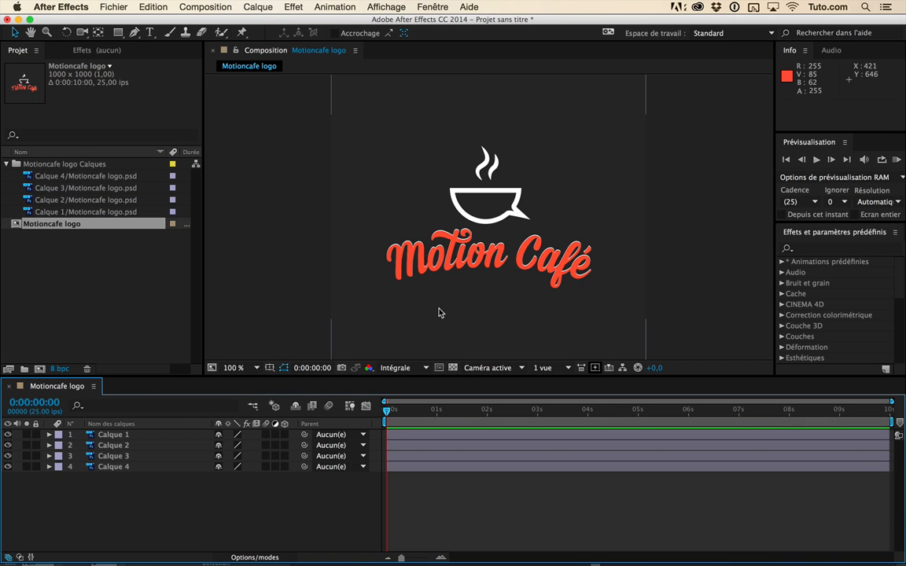
left_click(136, 435)
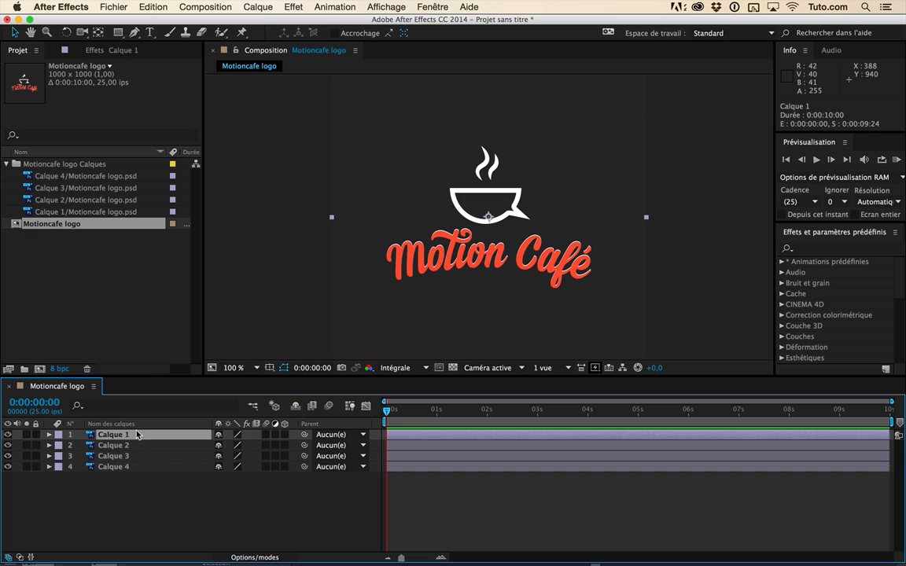
left_click(138, 446)
left_click(138, 457)
left_click(139, 467)
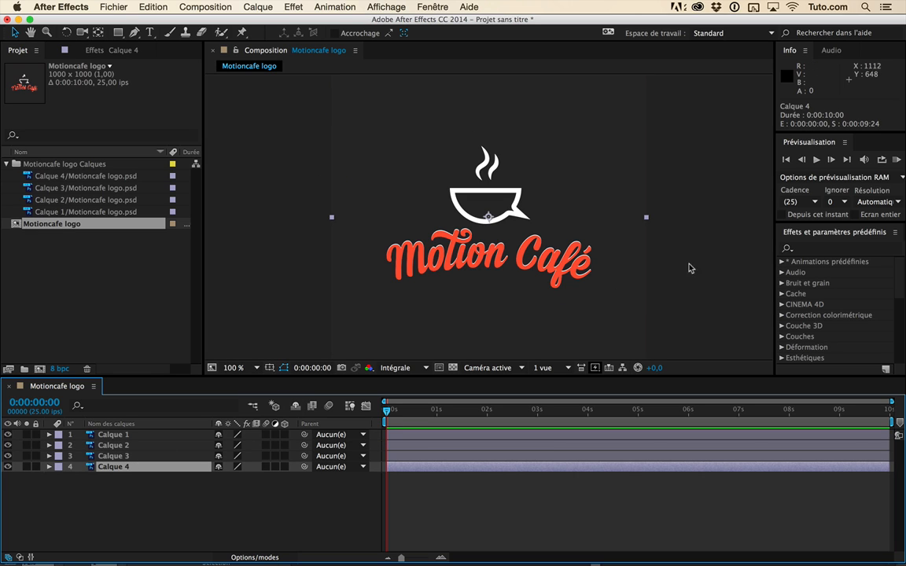
key("super+a")
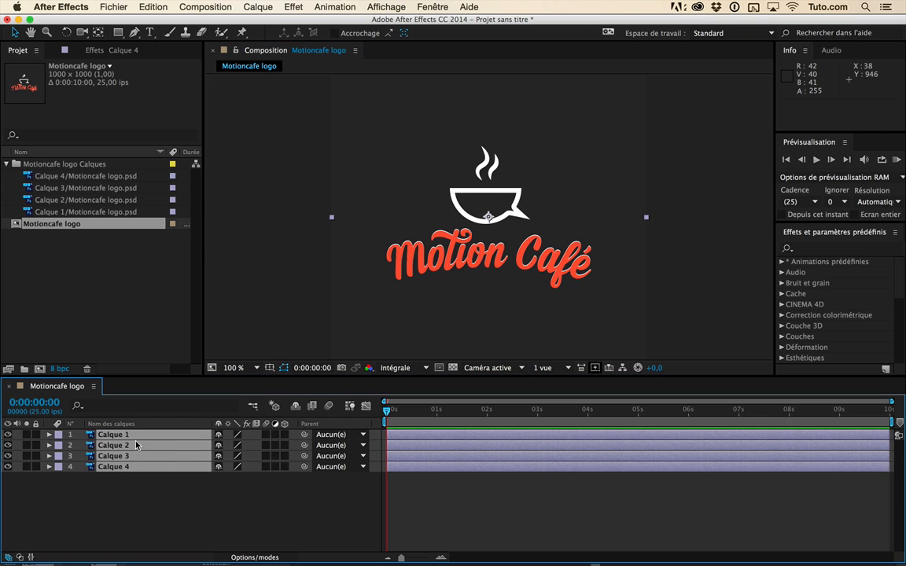
left_click(180, 485)
Examine the bounding box of each logo layer against the composition frame at 50 % zoom.
left_click(146, 434)
scroll(407, 332, "down", 1)
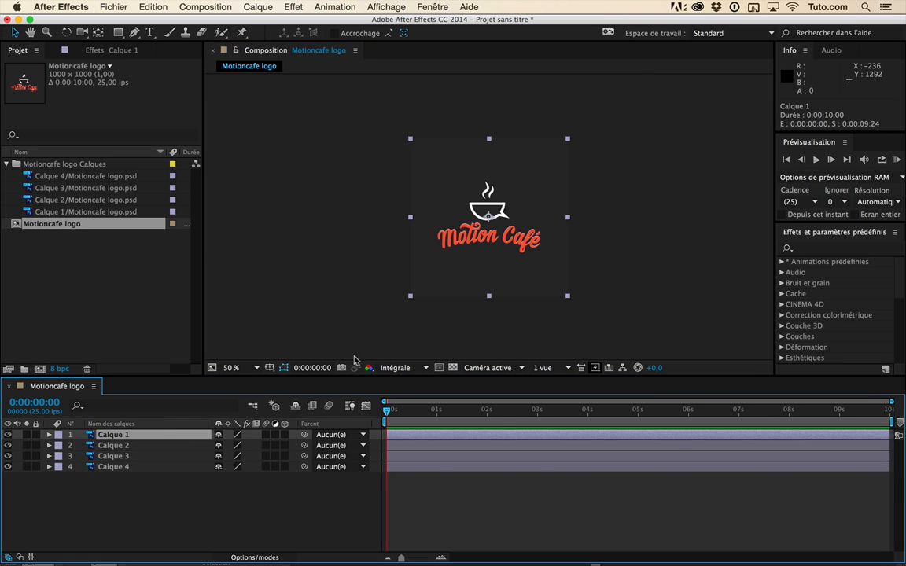
left_click(194, 446)
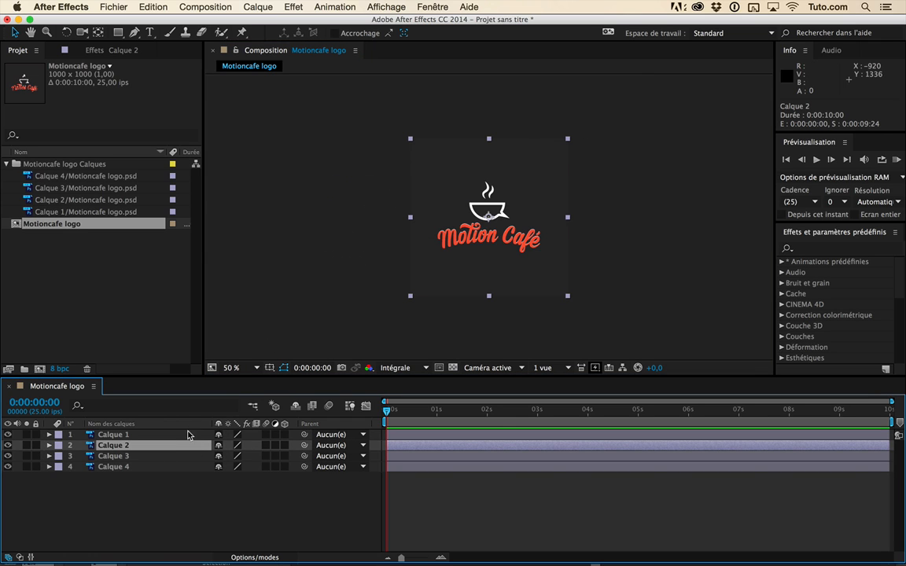
left_click(191, 456)
left_click(183, 467)
left_click(182, 457)
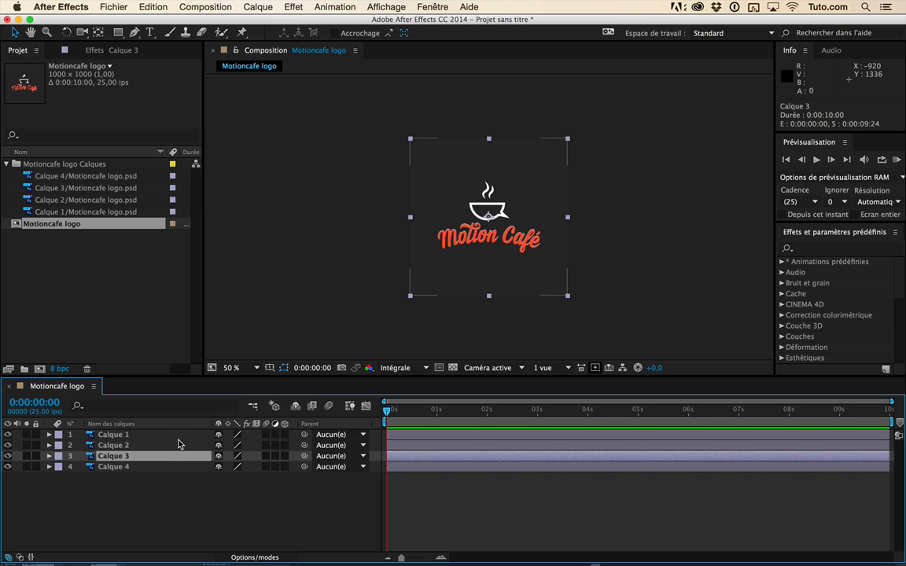
left_click(178, 445)
left_click(177, 424)
Move the steam layer Calque 1 up and to the right of the cup, to position 688, 400.
left_click(169, 435)
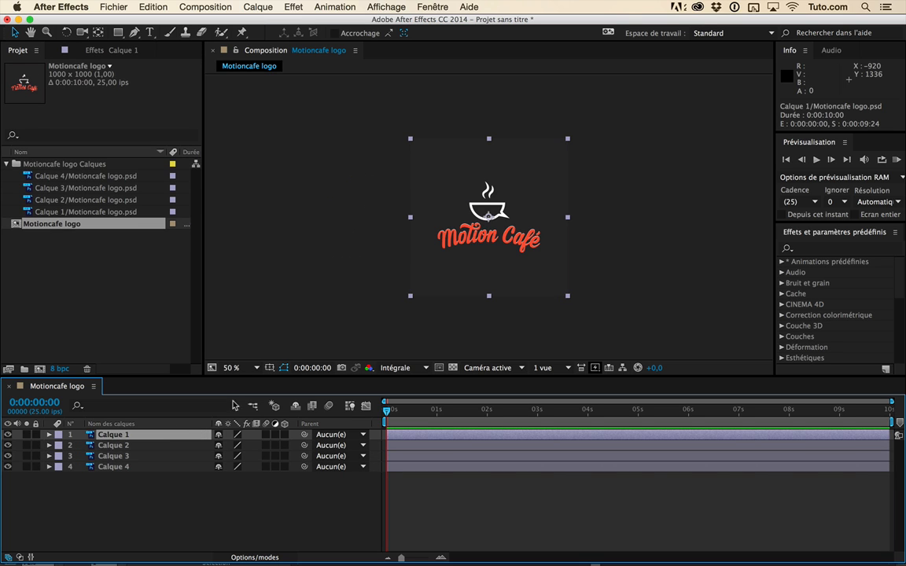
key("period")
left_click_drag(472, 181, 586, 158)
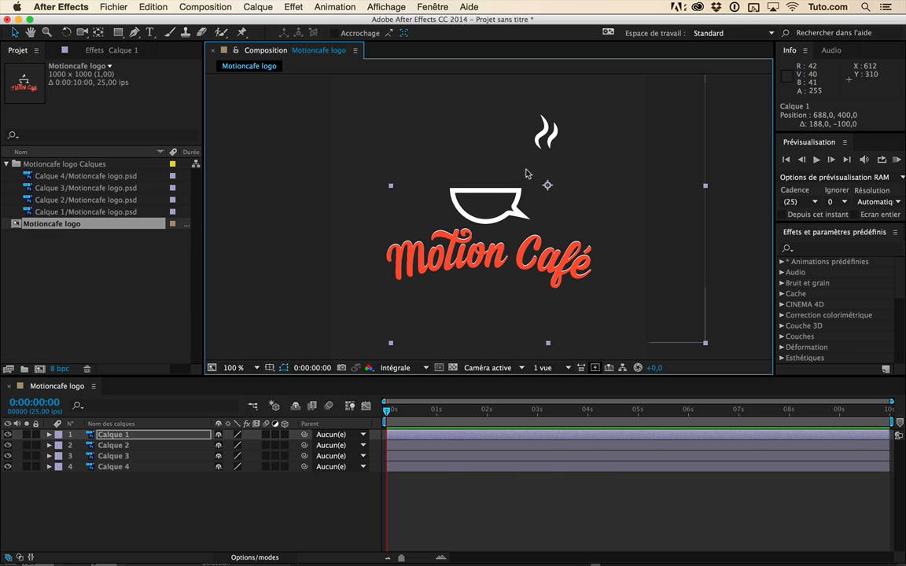
key("comma")
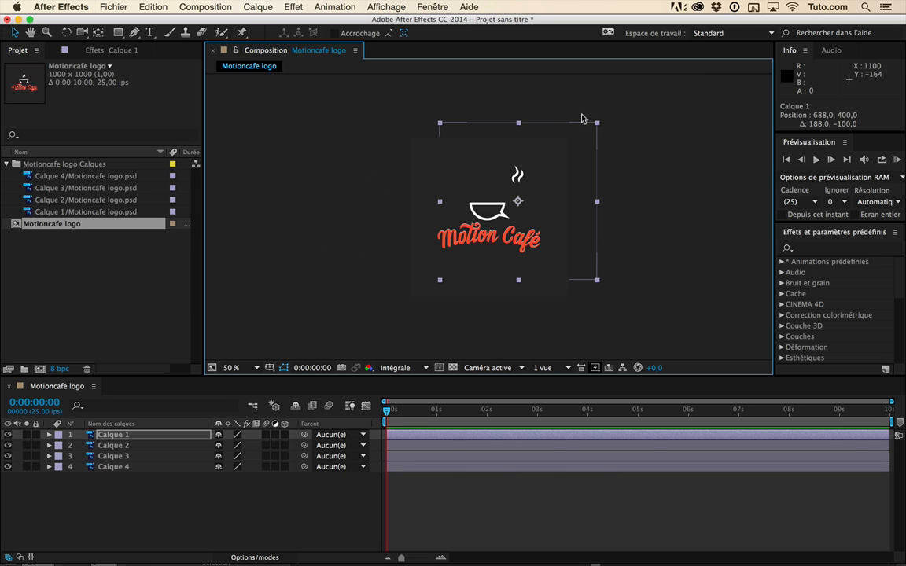
Undo the move of steam layer Calque 1, try rotating it around its anchor point, and undo the rotation.
key("super+z")
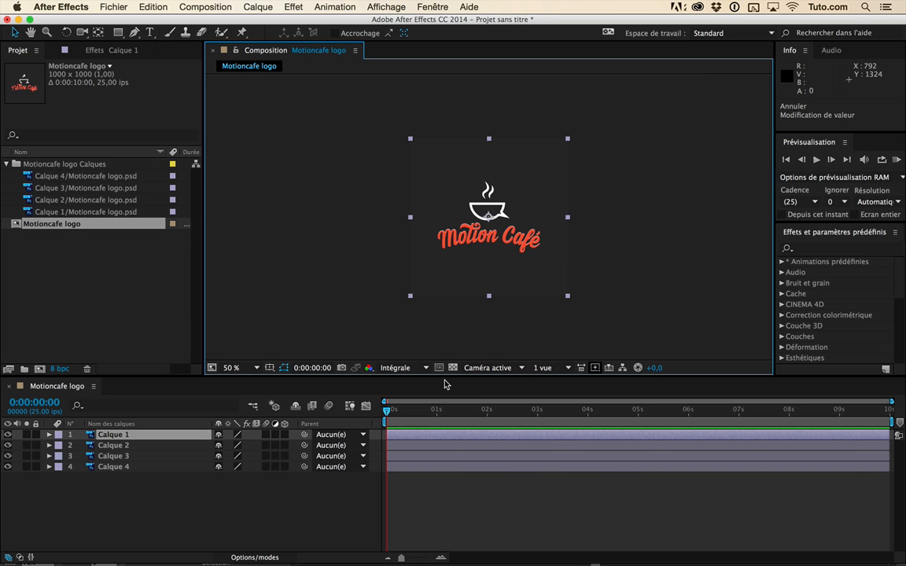
key("period")
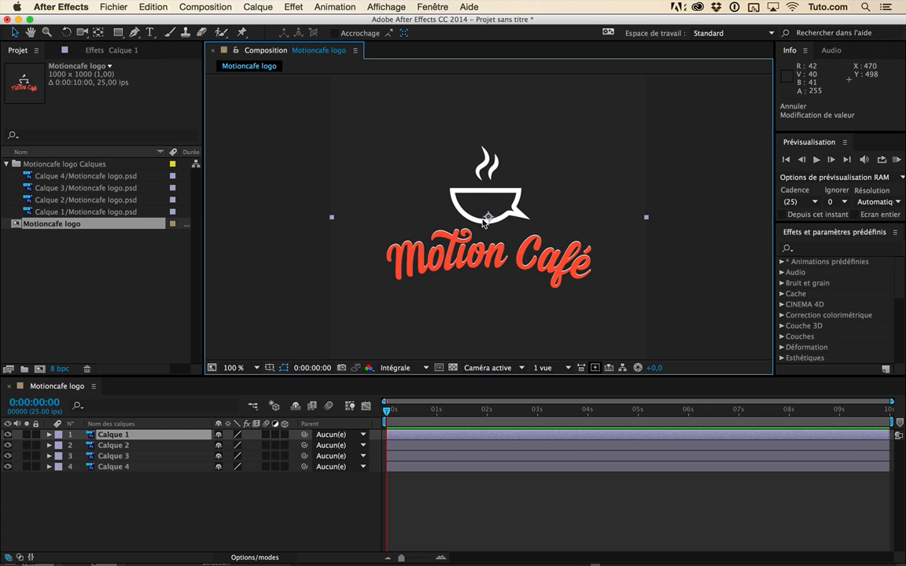
key("r")
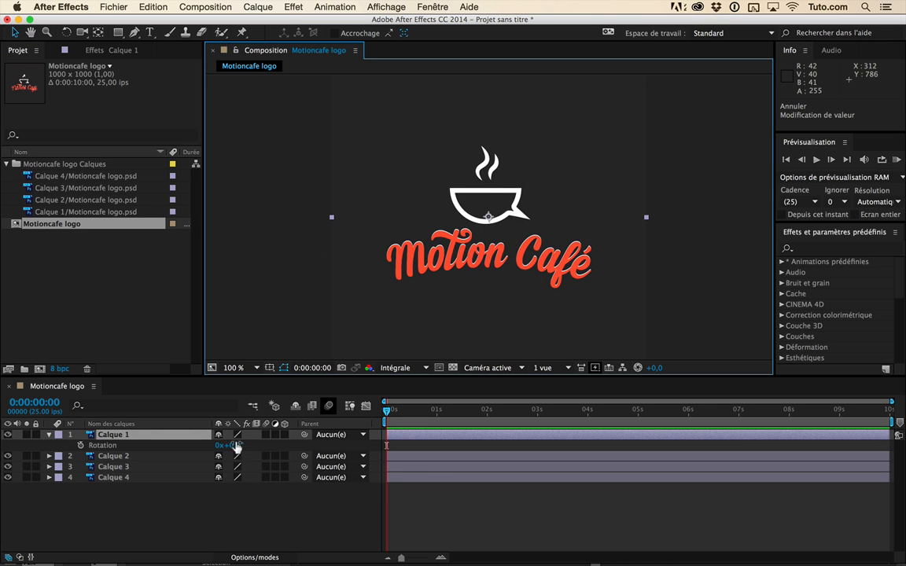
left_click_drag(236, 446, 267, 448)
key("super+z")
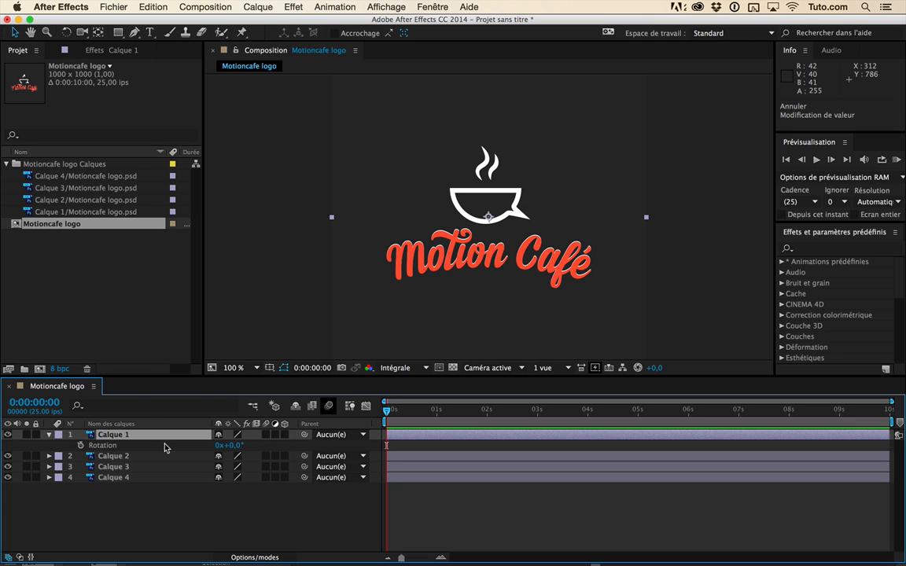
left_click(49, 436)
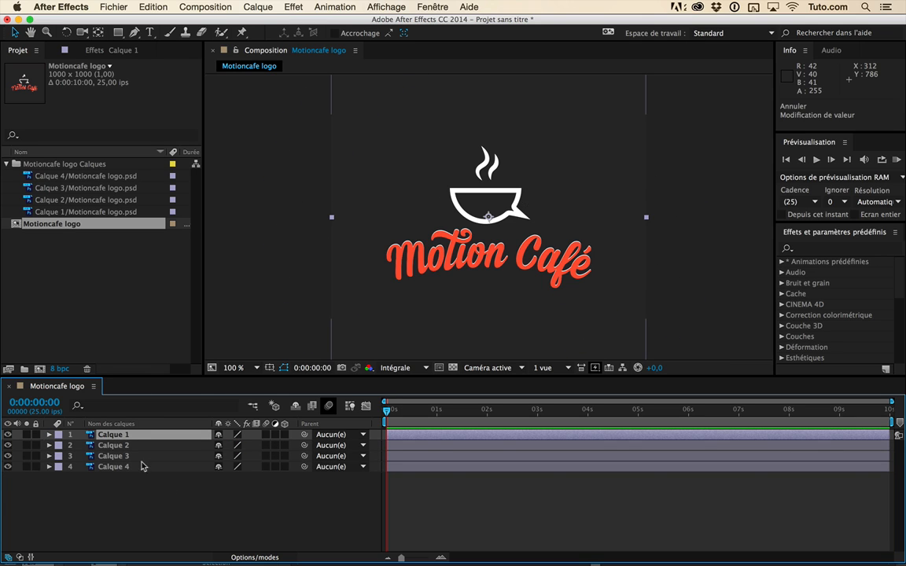
Delete the Motioncafe logo composition and the Motioncafe logo Calques folder with all its layers from the project.
left_click_drag(107, 335, 47, 160)
key("Delete")
key("Return")
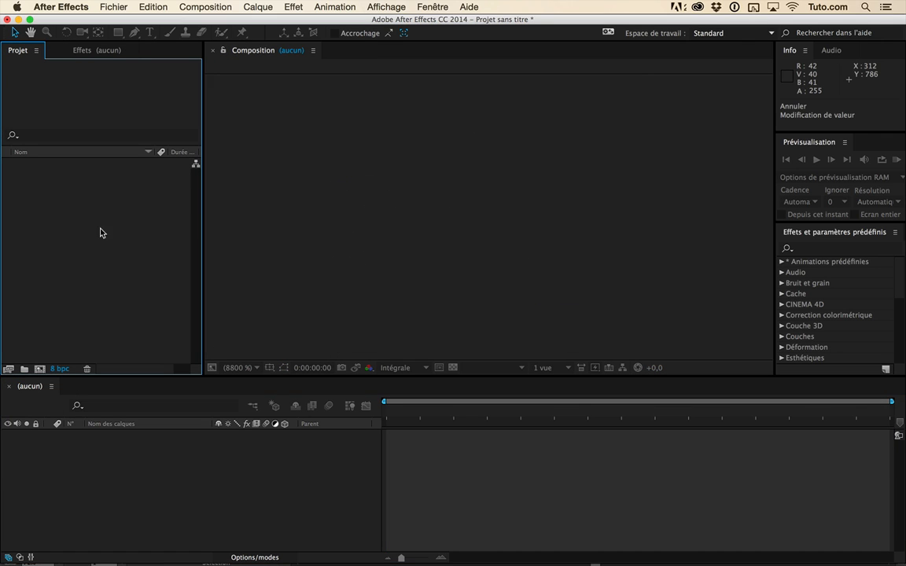
Import Motioncafe logo.psd from the Finder as "Composition – Conserver les tailles de calque".
left_click(370, 548)
left_click_drag(583, 212, 70, 228)
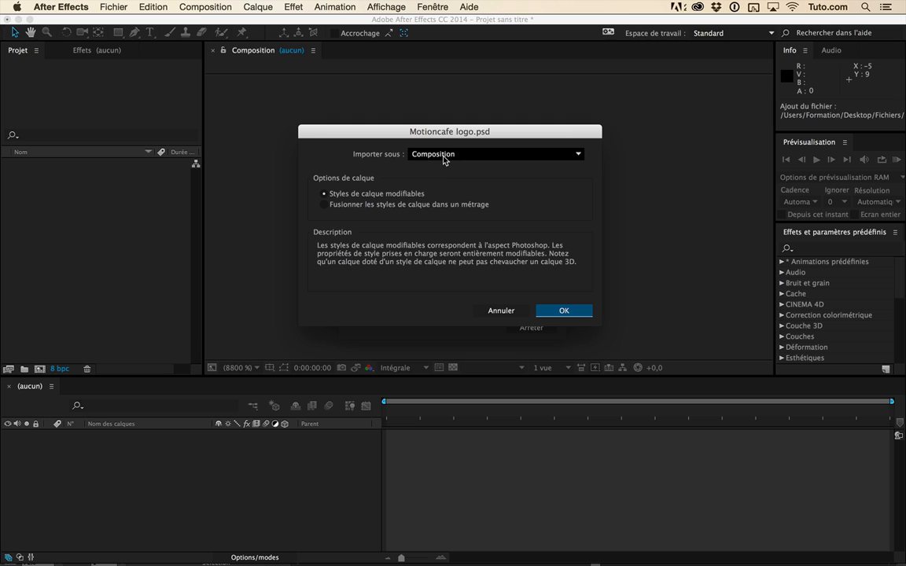
left_click(444, 156)
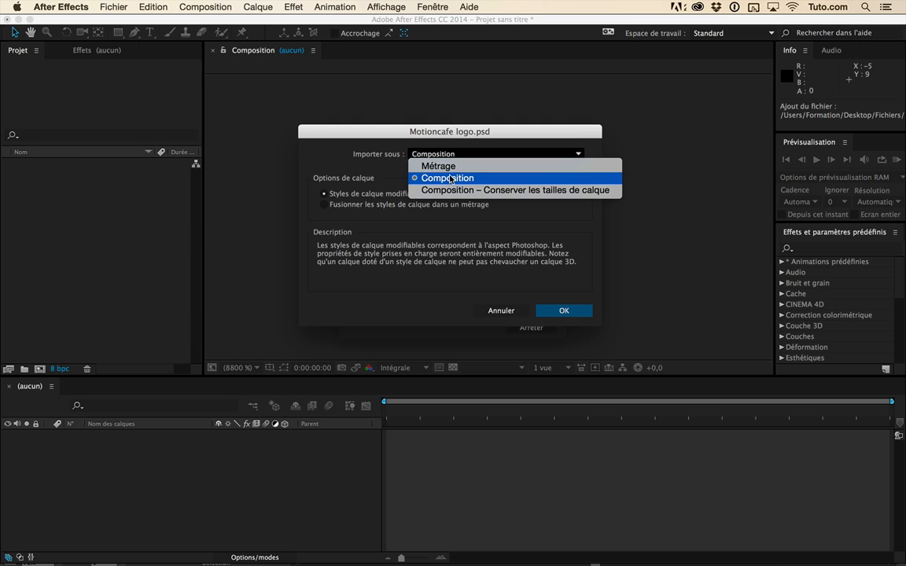
left_click(556, 192)
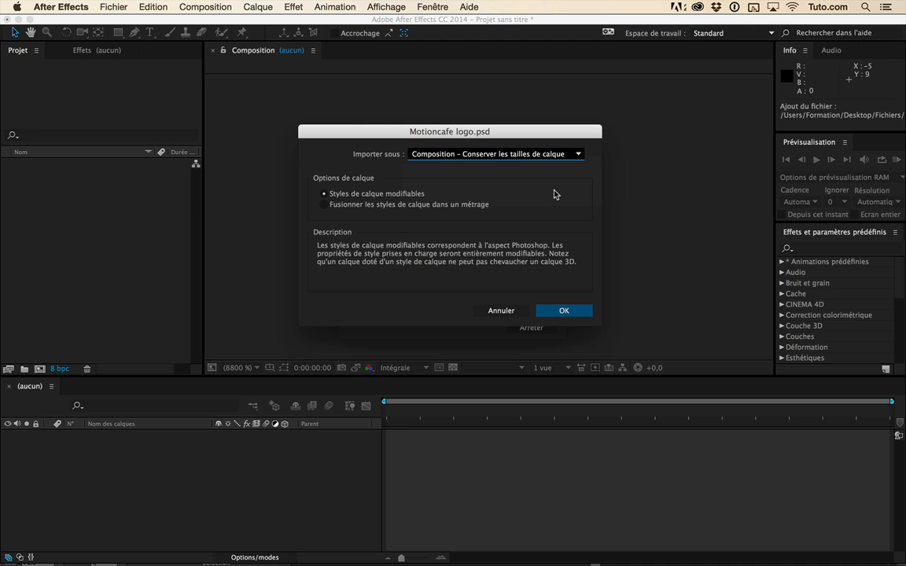
left_click(405, 203)
left_click(397, 196)
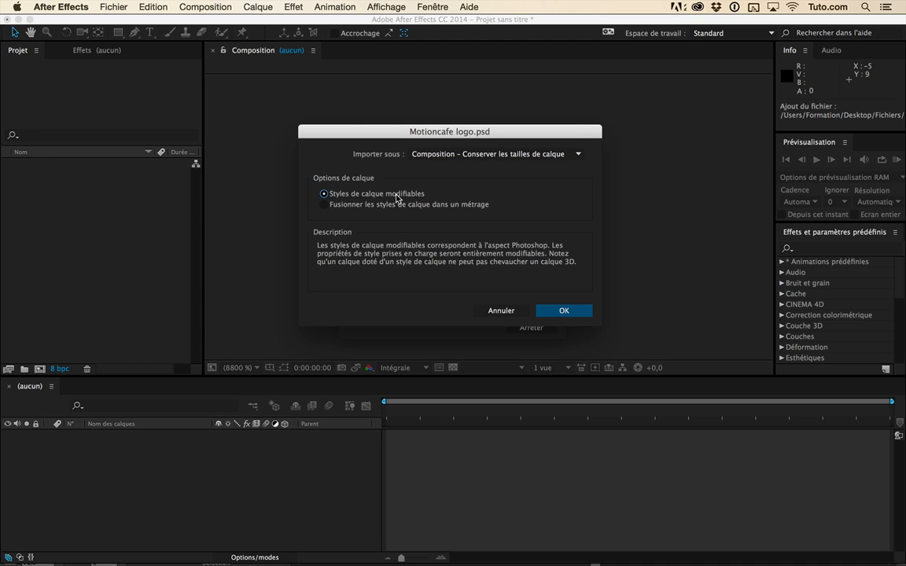
left_click(395, 203)
left_click(564, 311)
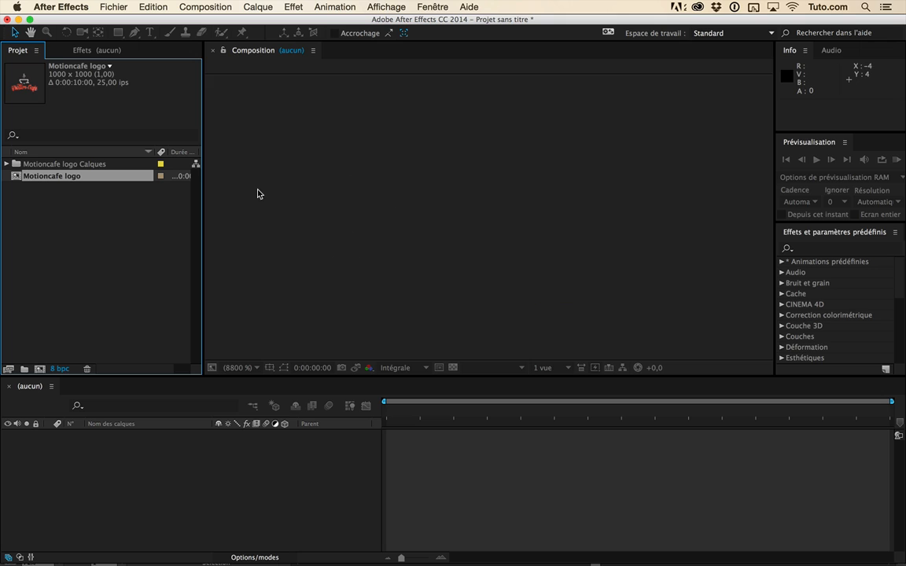
Expand the Motioncafe logo Calques folder and open the Motioncafe logo composition.
left_click(6, 164)
left_click(7, 164)
left_click(14, 163)
left_click(7, 164)
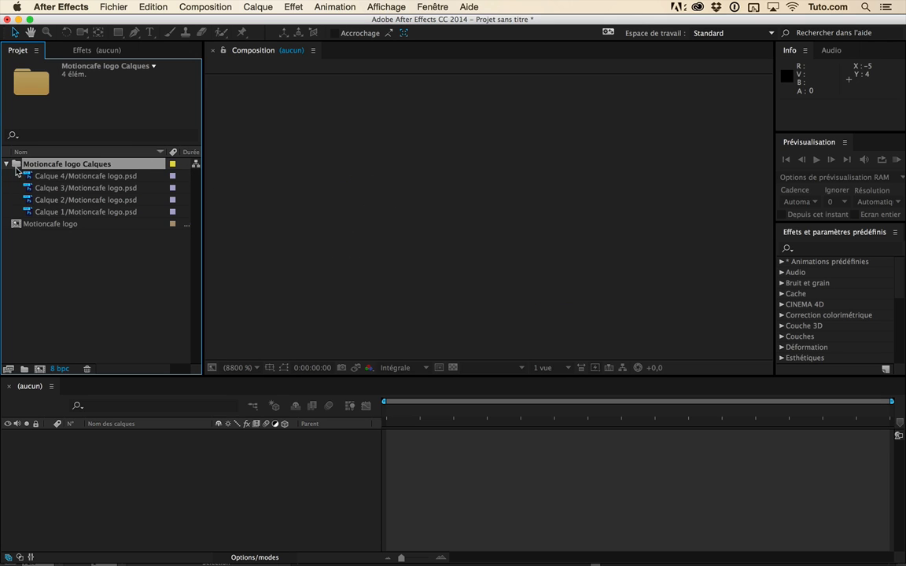
left_click(49, 224)
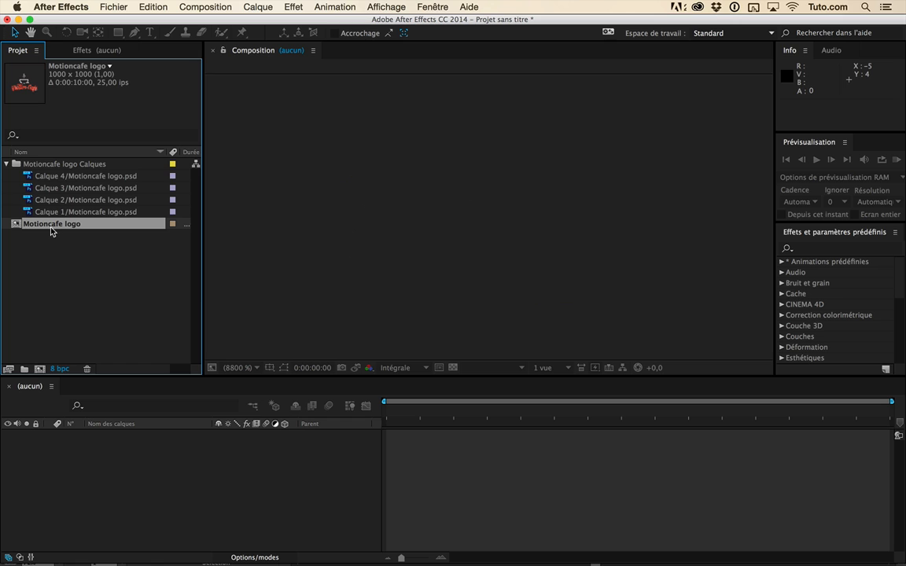
double_click(49, 224)
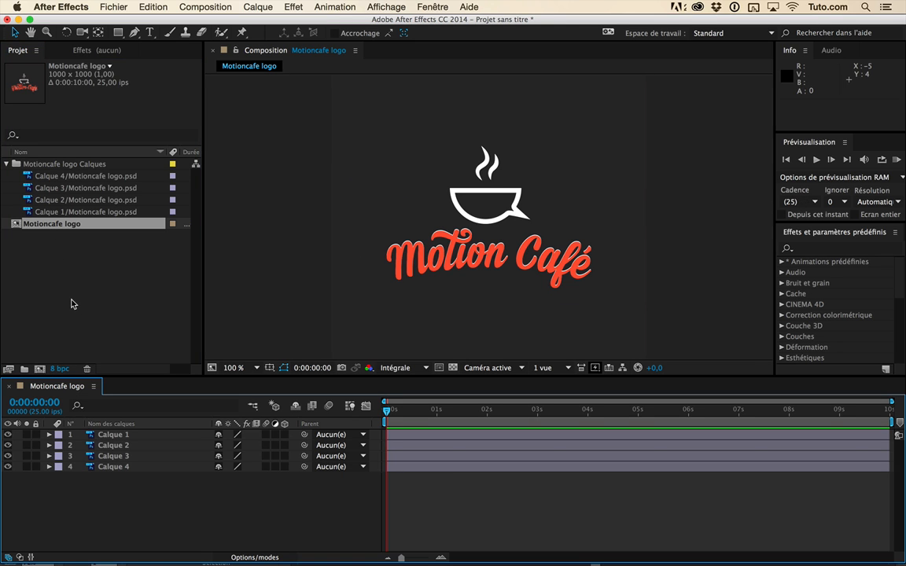
Examine the bounding box and anchor point of each layer from Calque 1 to Calque 4 in the composition.
left_click(136, 437)
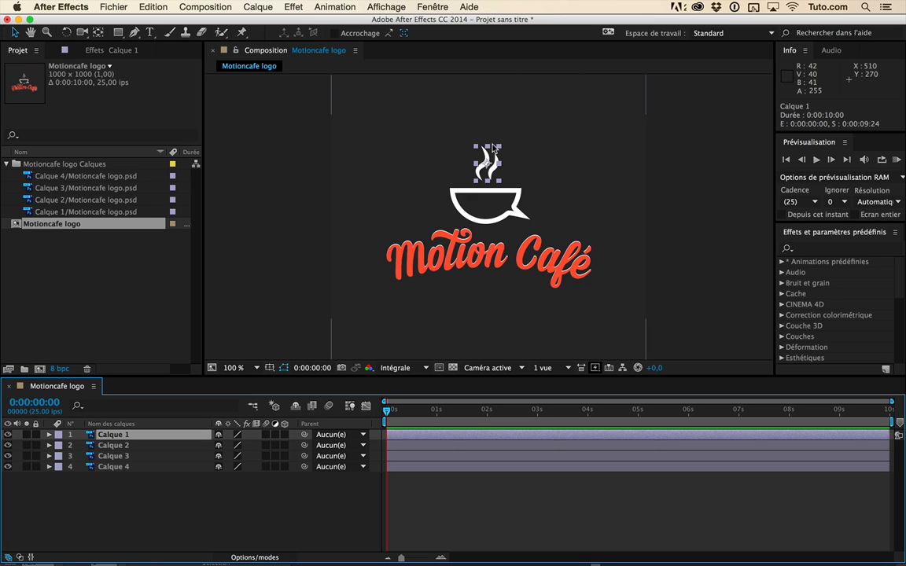
left_click(161, 445)
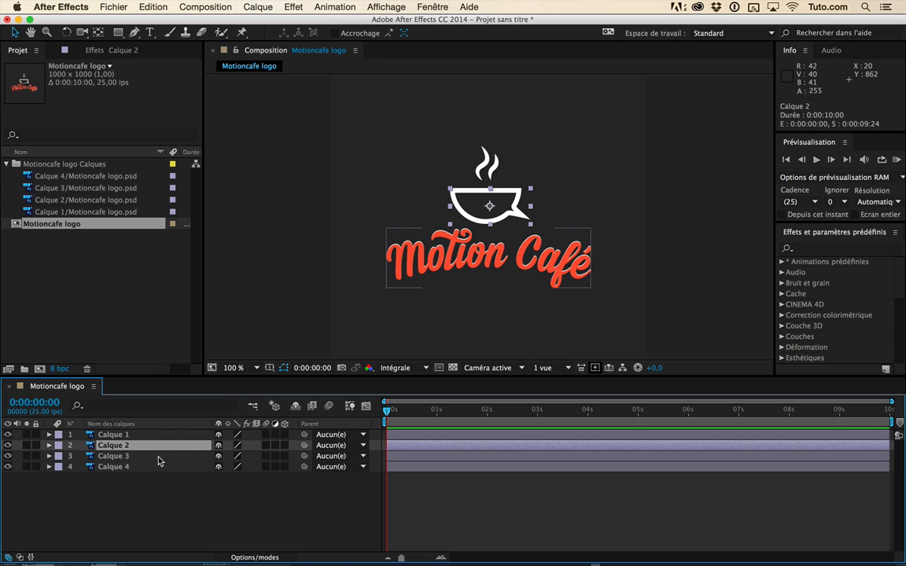
left_click(158, 457)
left_click(159, 466)
left_click(151, 456)
left_click(149, 446)
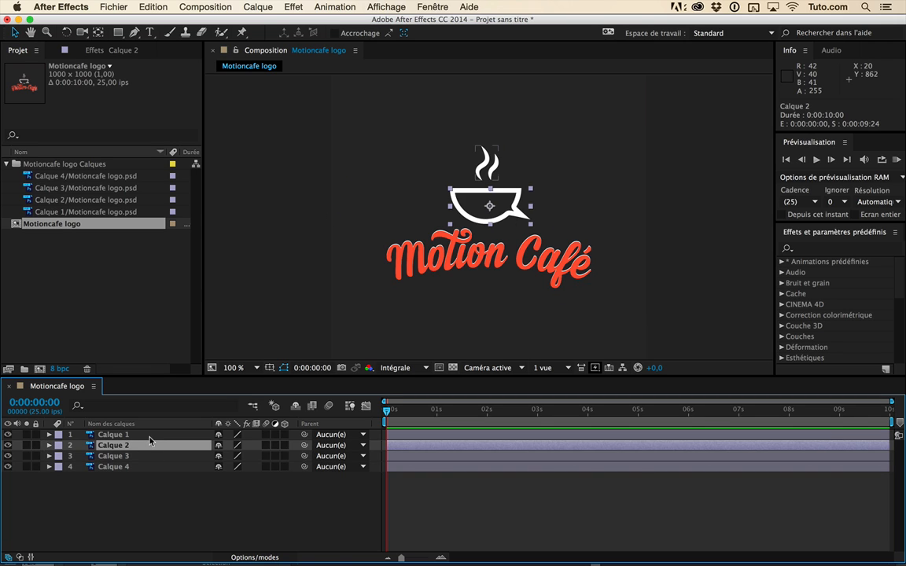
left_click(150, 435)
left_click(150, 445)
left_click(163, 458)
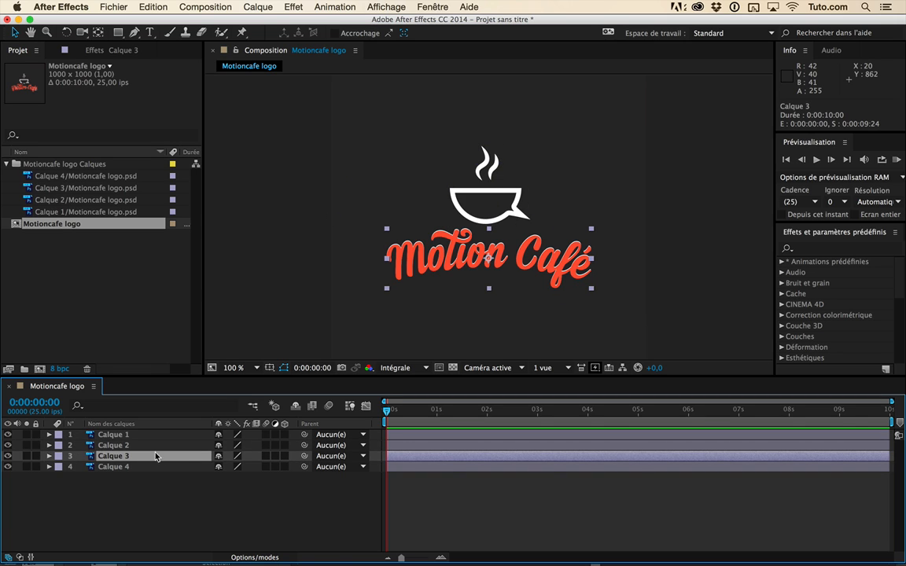
Check the thumbnail and pixel dimensions of each layer's source file in the Motioncafe logo Calques folder.
left_click(67, 187)
left_click(75, 177)
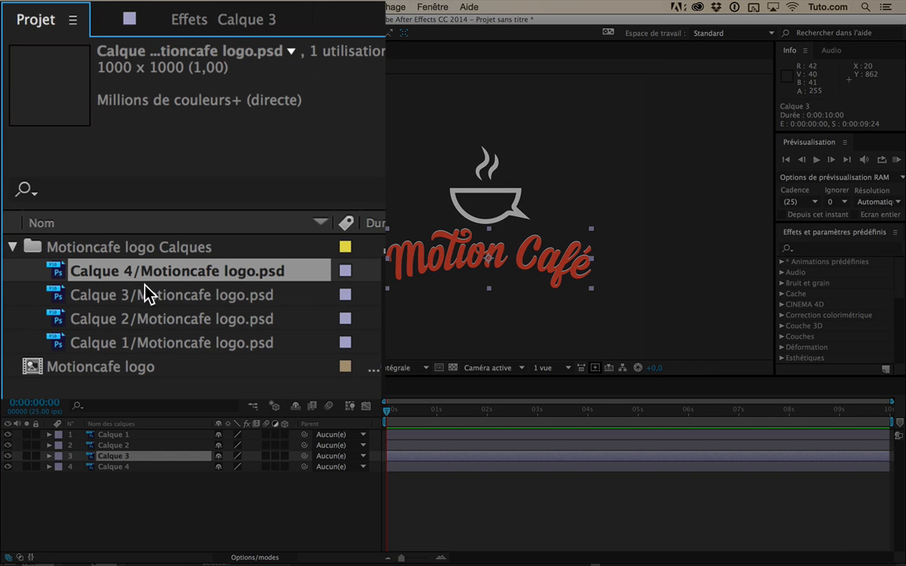
left_click(146, 295)
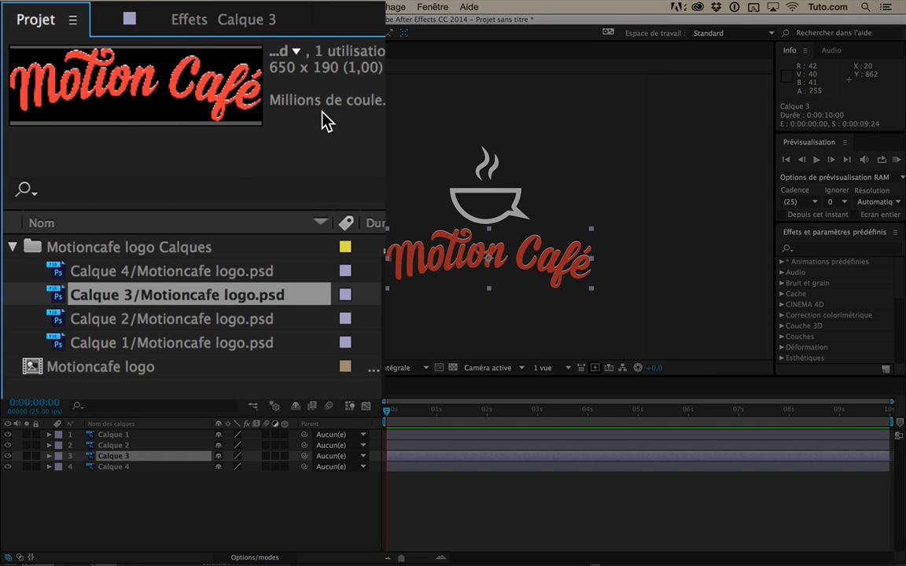
left_click(163, 319)
left_click(168, 354)
left_click(157, 378)
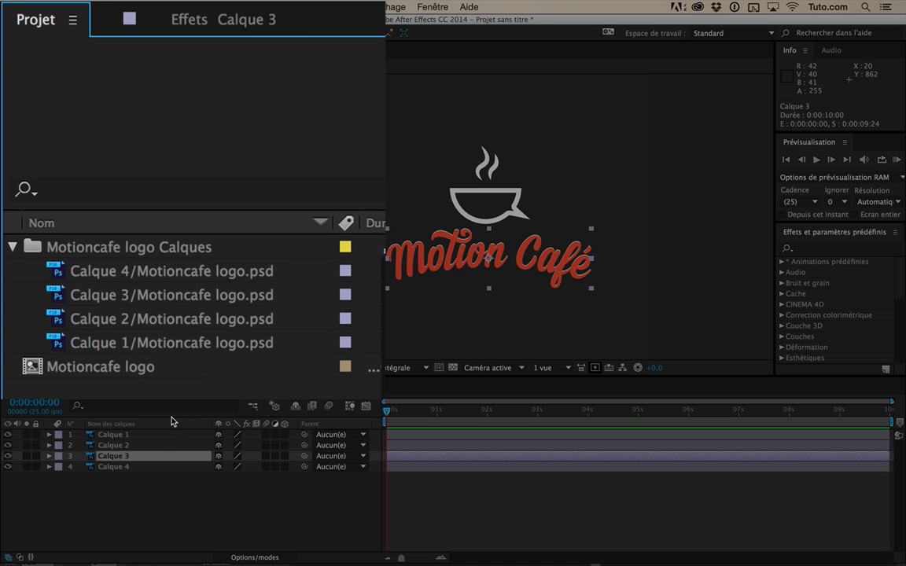
Compare the bounding boxes of all four timeline layers together, and check Calque 4 on its own.
left_click(175, 479)
left_click_drag(175, 472, 146, 440)
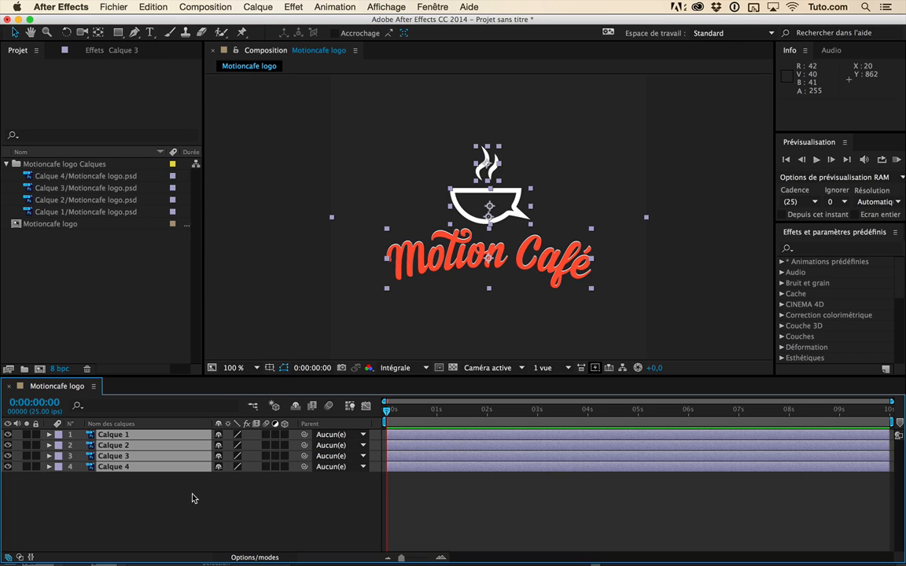
left_click(193, 495)
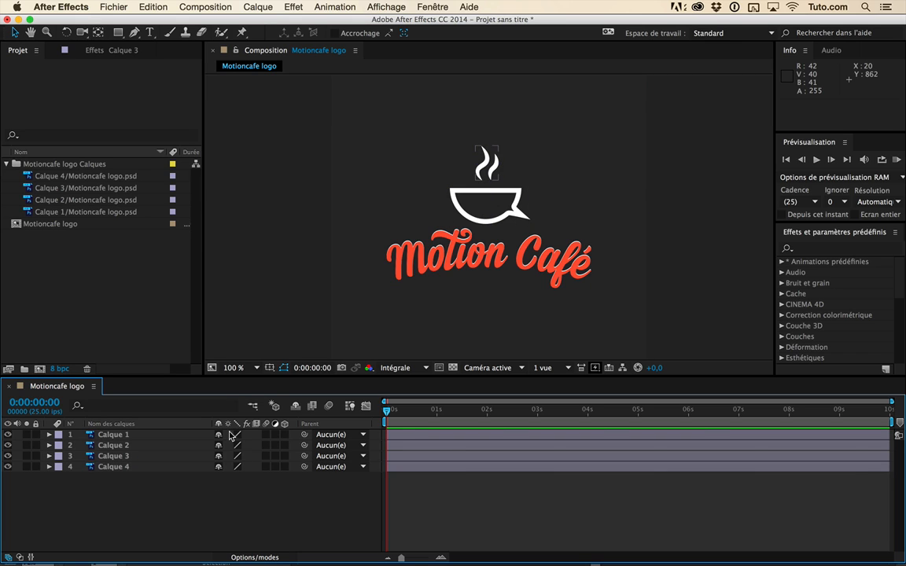
left_click(152, 466)
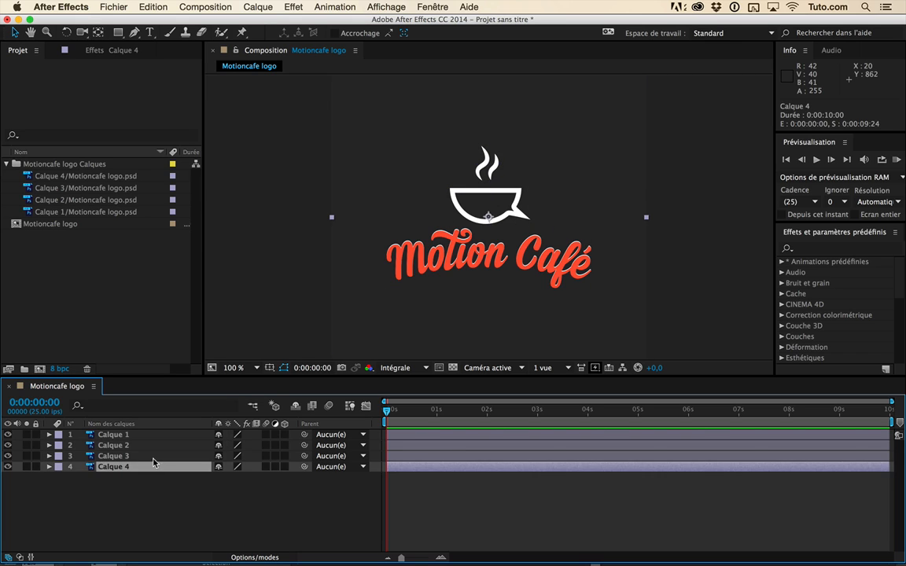
Scale the text layer Calque 3 to 999 % and move it down to position 498, 771.
left_click(152, 457)
key("s")
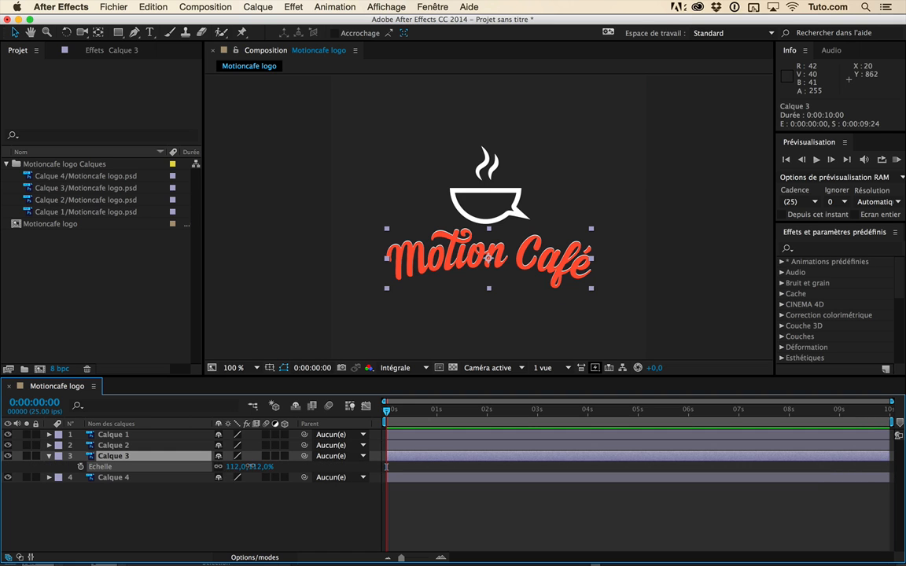
left_click_drag(234, 467, 801, 475)
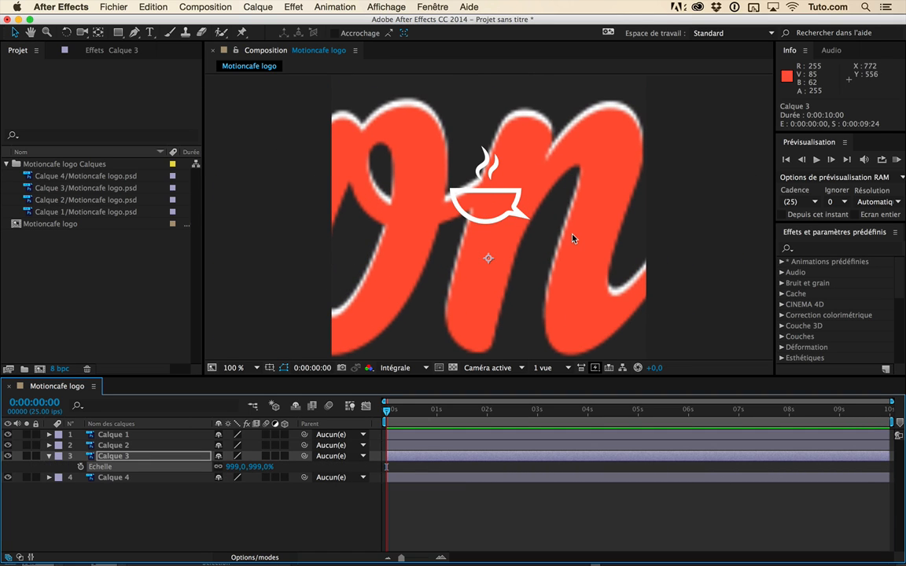
left_click_drag(513, 267, 512, 311)
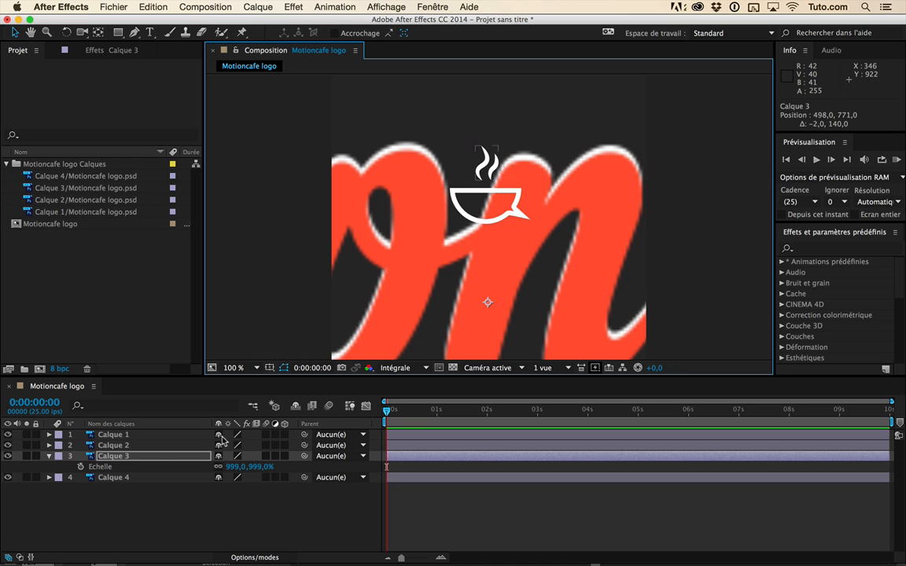
Try to enable continuous rasterization on the enlarged text layer Calque 3, and collapse its properties.
left_click(145, 456)
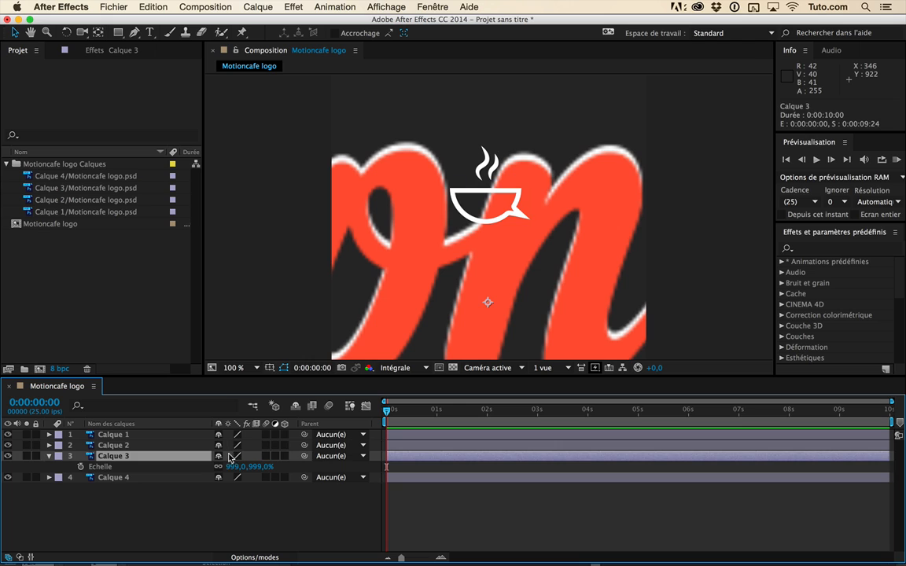
left_click(230, 455)
left_click(188, 457)
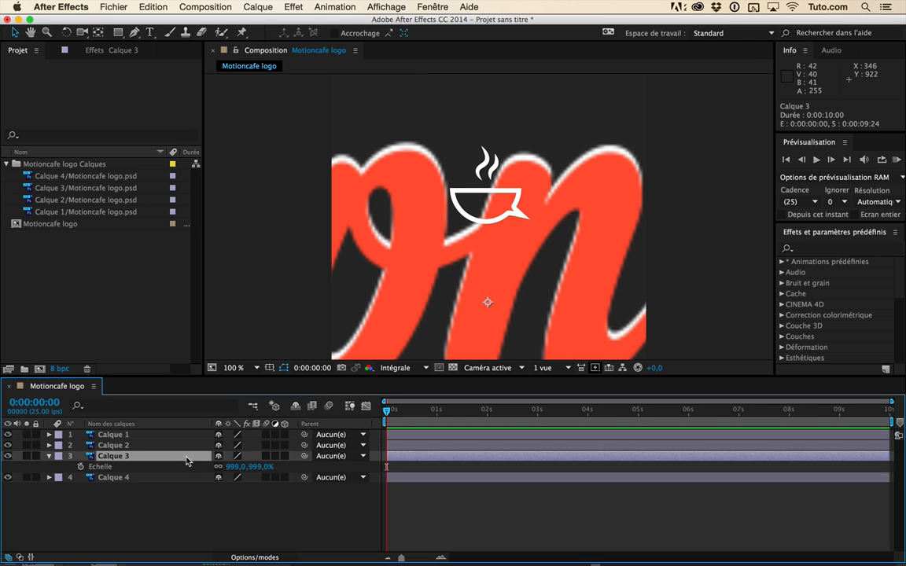
left_click(229, 458)
left_click(176, 457)
left_click(49, 457)
Clear the project by deleting the size-preserving Motioncafe logo composition and its layer folder.
left_click(144, 475)
left_click_drag(144, 475, 110, 425)
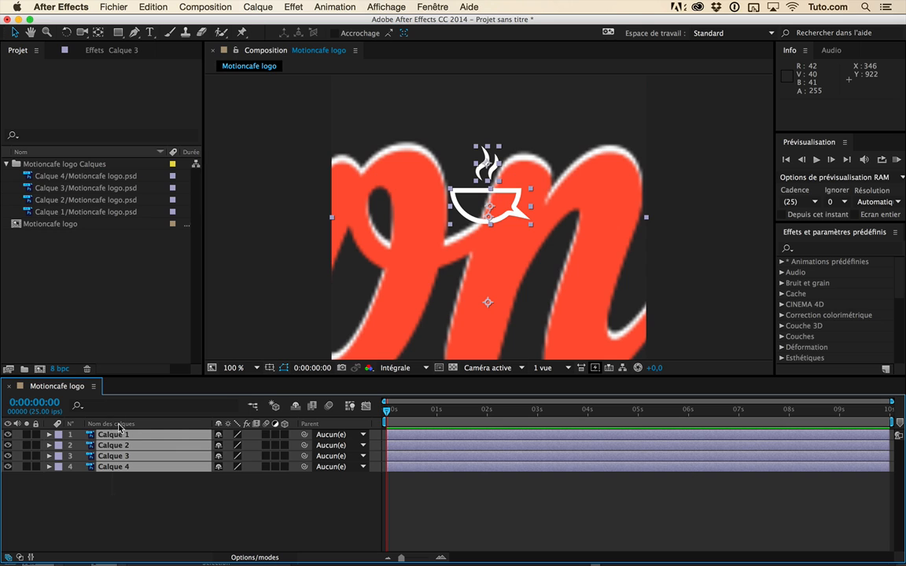
left_click_drag(122, 333, 15, 158)
key("Delete")
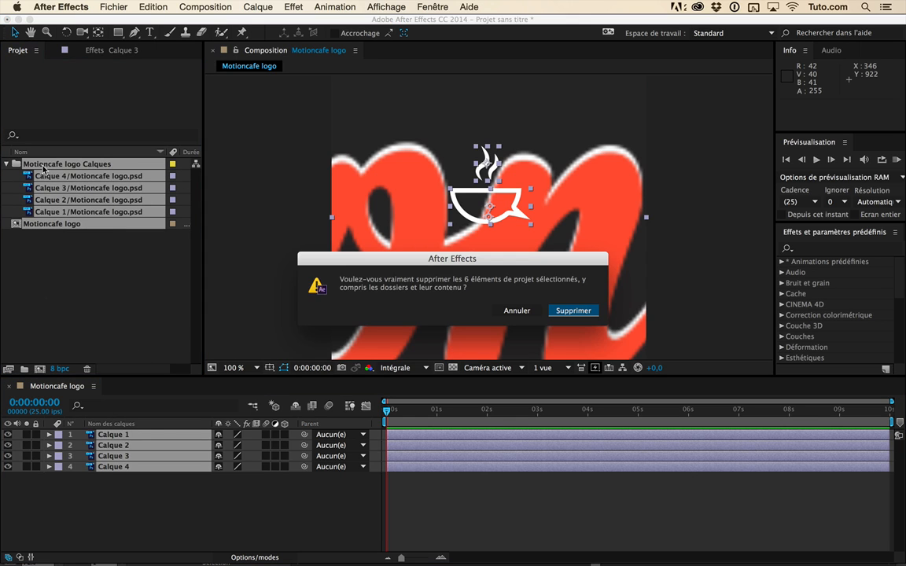
key("Return")
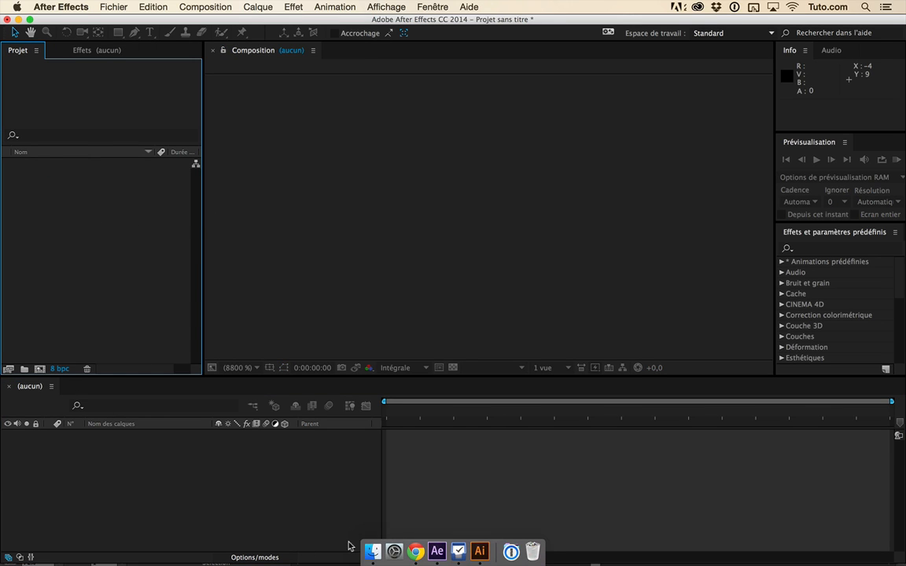
Bring Motioncafe logo.ai from the Finder into the project and choose Composition as its import kind.
left_click(374, 552)
left_click_drag(484, 214, 76, 198)
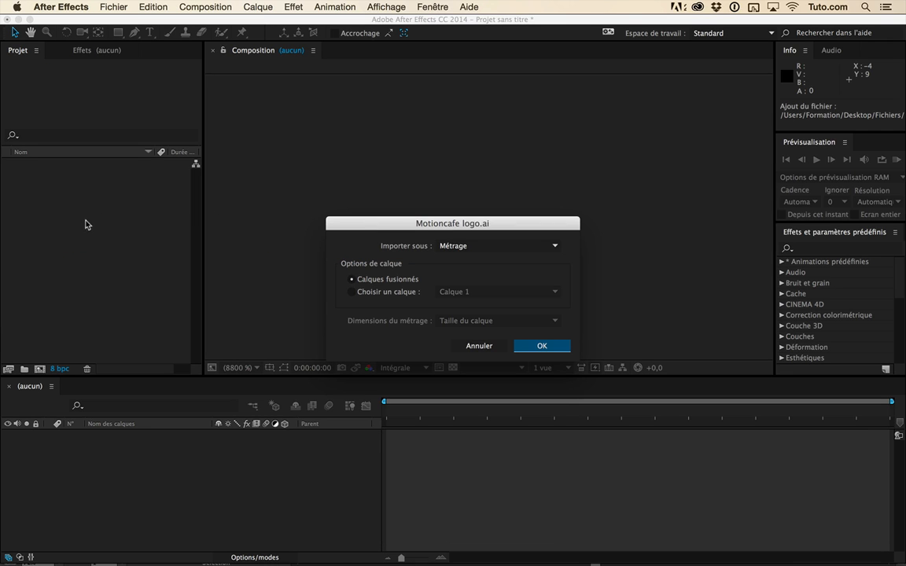
left_click_drag(416, 228, 401, 176)
left_click(458, 197)
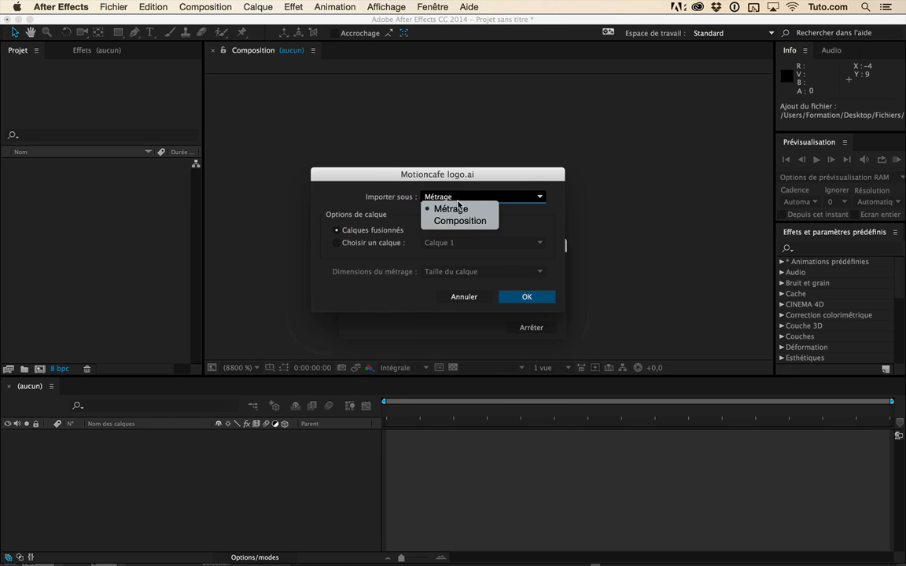
left_click(461, 221)
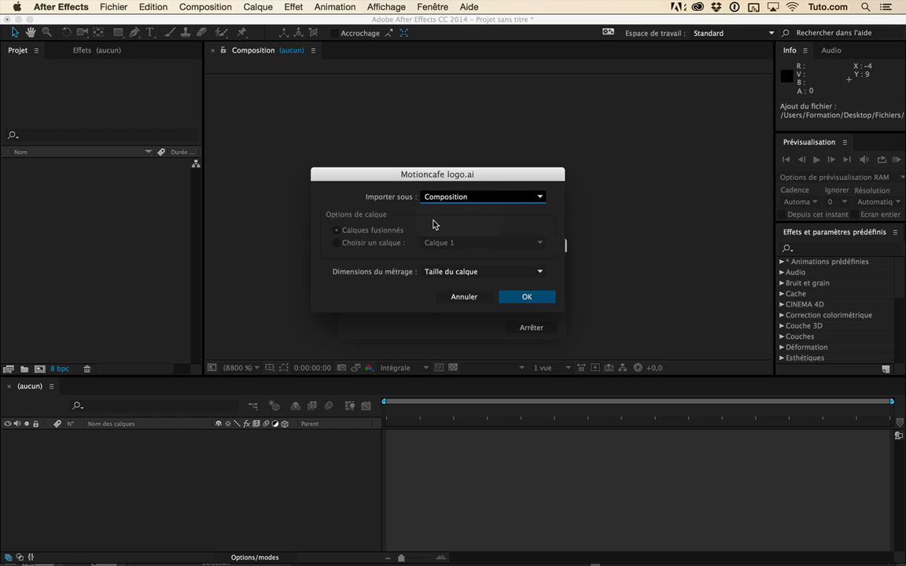
Examine the Métrage import options for the logo, including choosing the single layer Calque 1 and its footage dimensions.
left_click(458, 199)
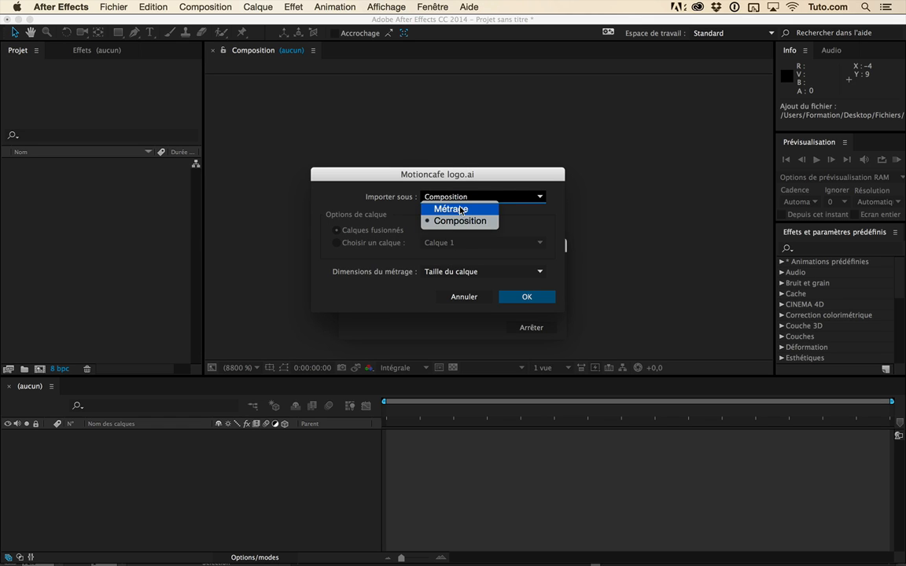
left_click(461, 210)
left_click(464, 203)
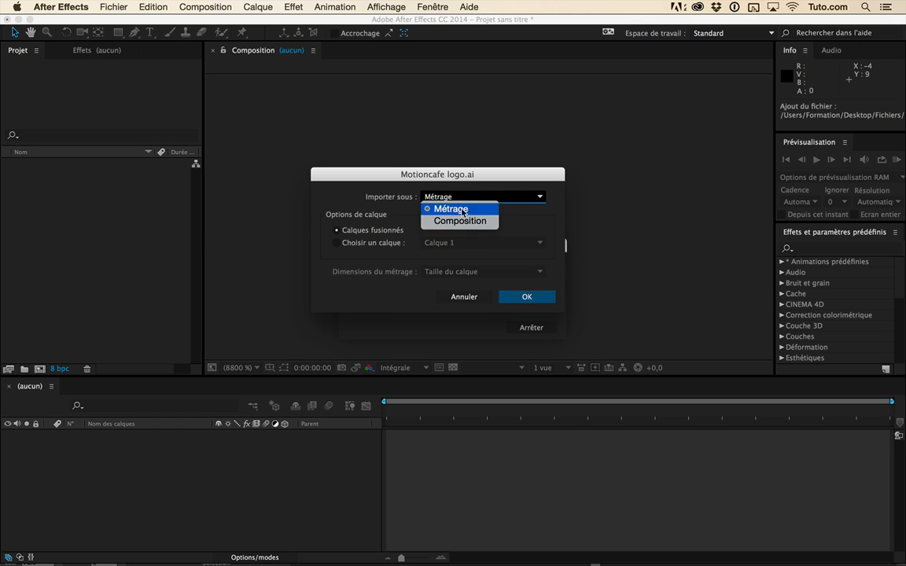
left_click(462, 210)
left_click(370, 244)
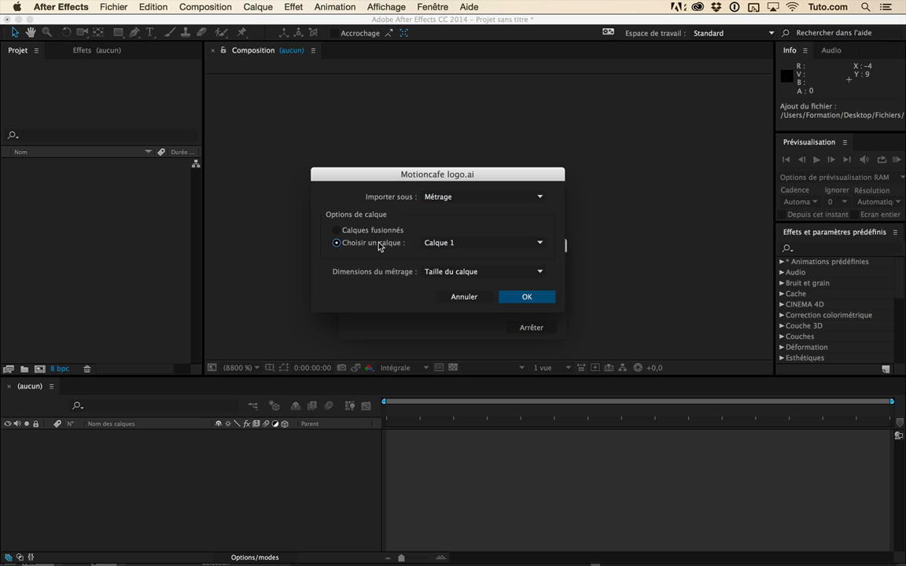
left_click(466, 244)
left_click(479, 239)
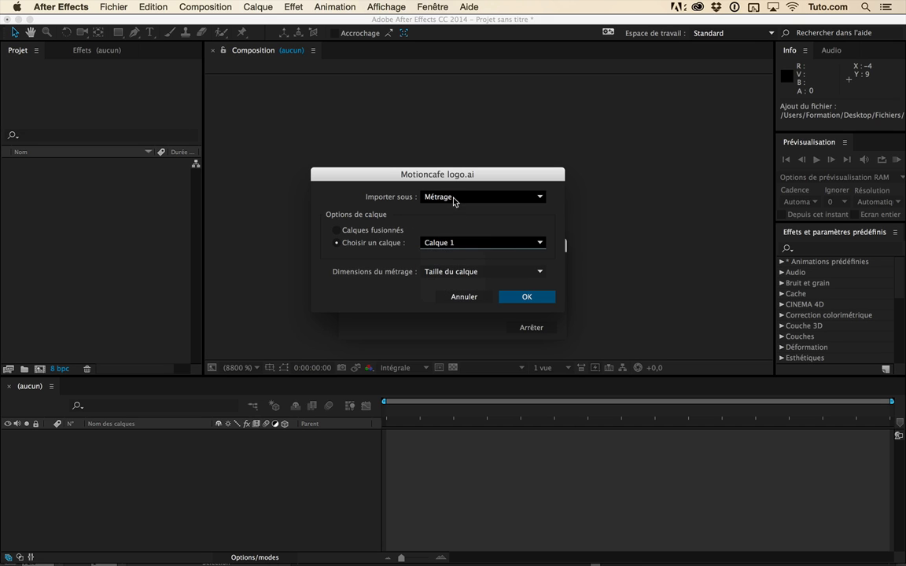
left_click(446, 272)
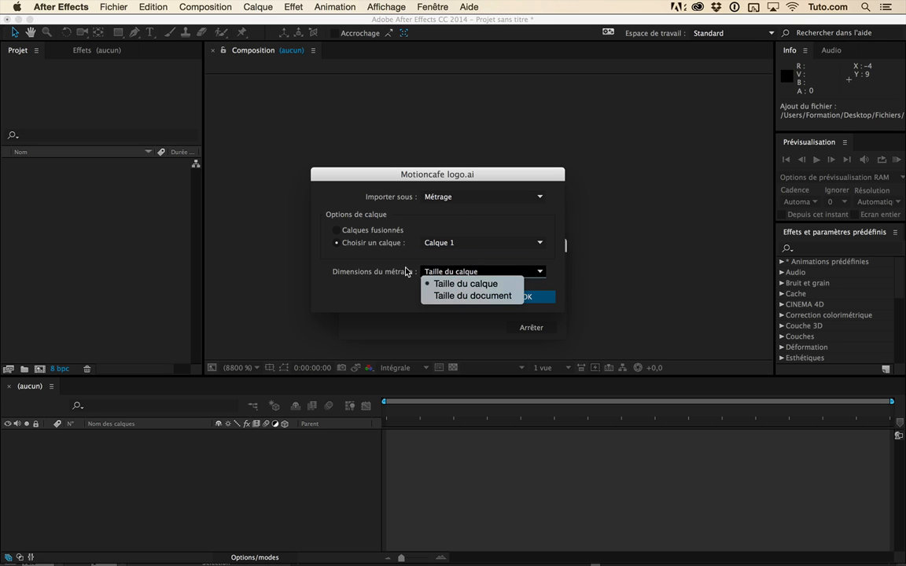
left_click(453, 268)
left_click(456, 271)
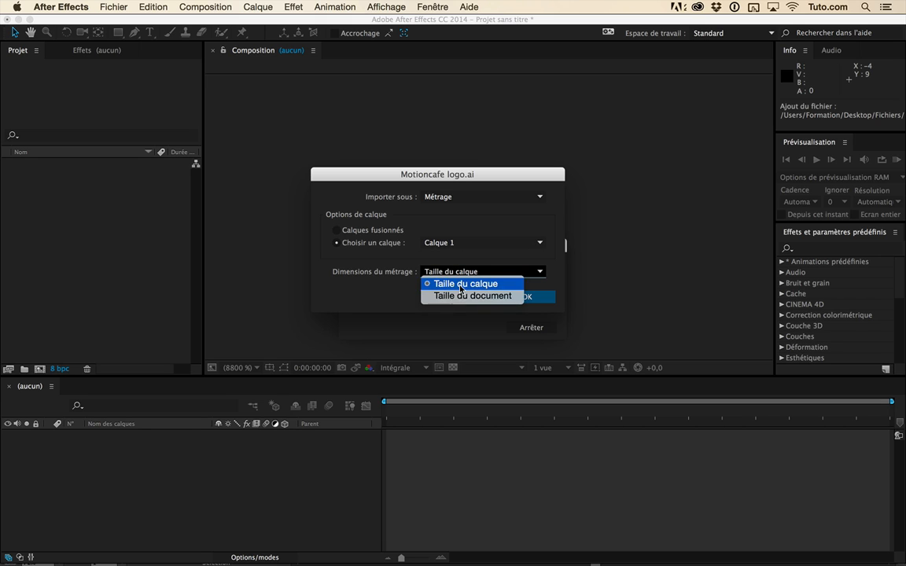
left_click(445, 283)
Import the logo as a Composition with the footage dimensions set to Taille du calque.
left_click(452, 197)
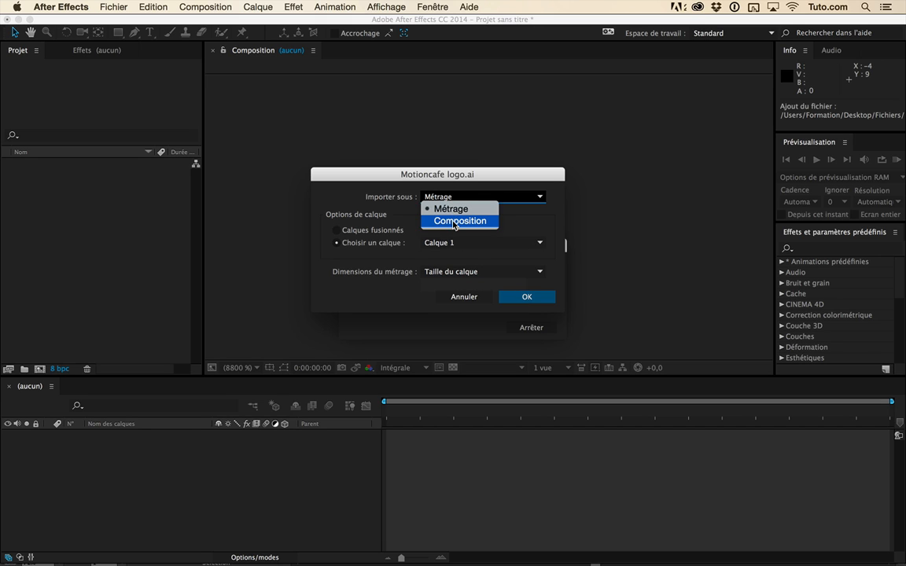
left_click(455, 222)
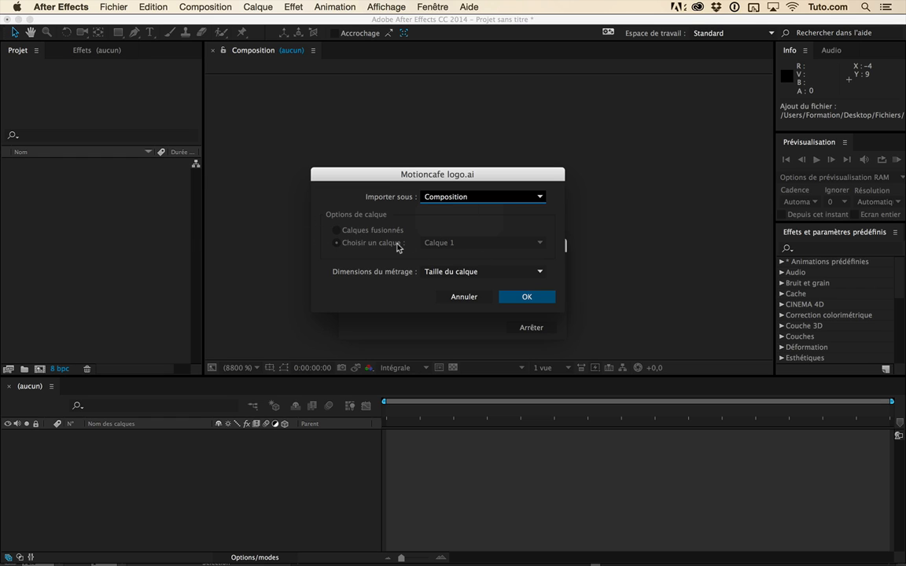
left_click(437, 273)
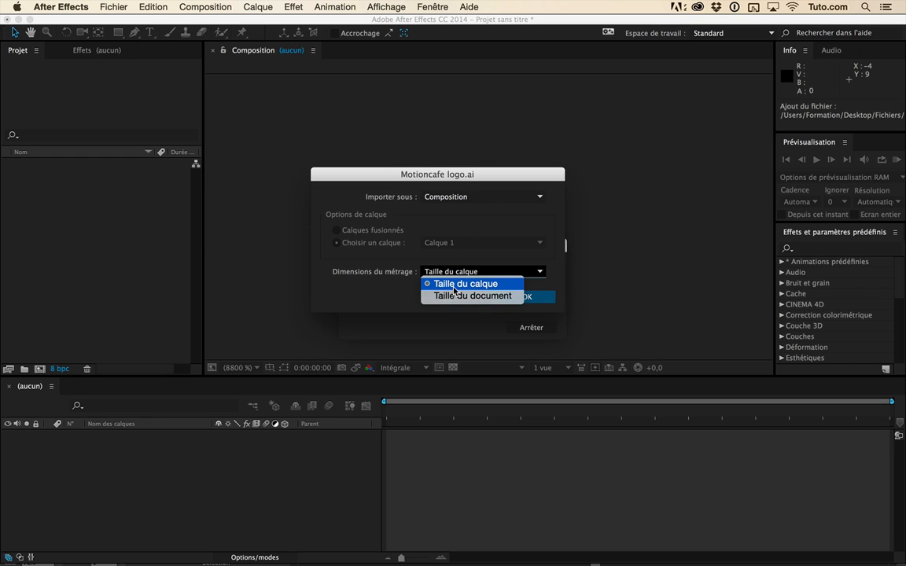
left_click(455, 287)
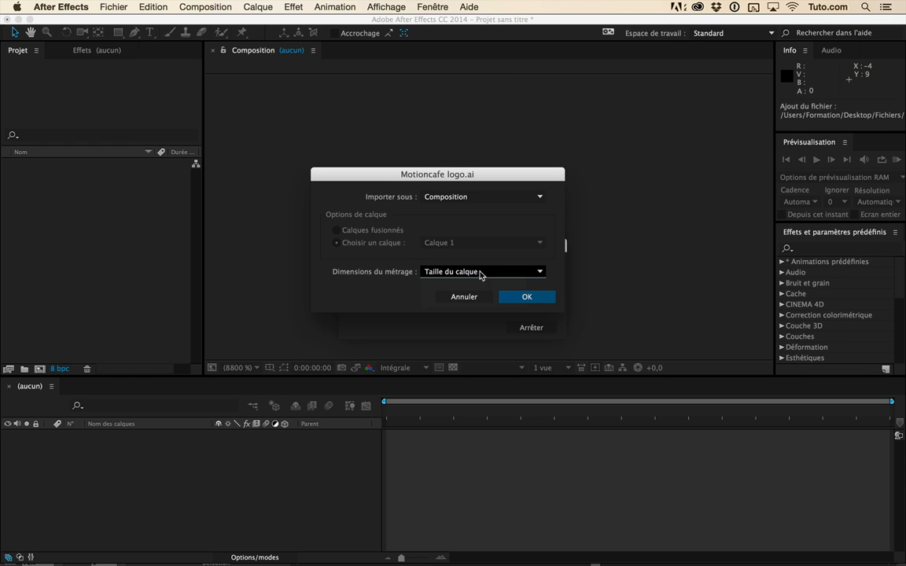
left_click_drag(406, 173, 408, 140)
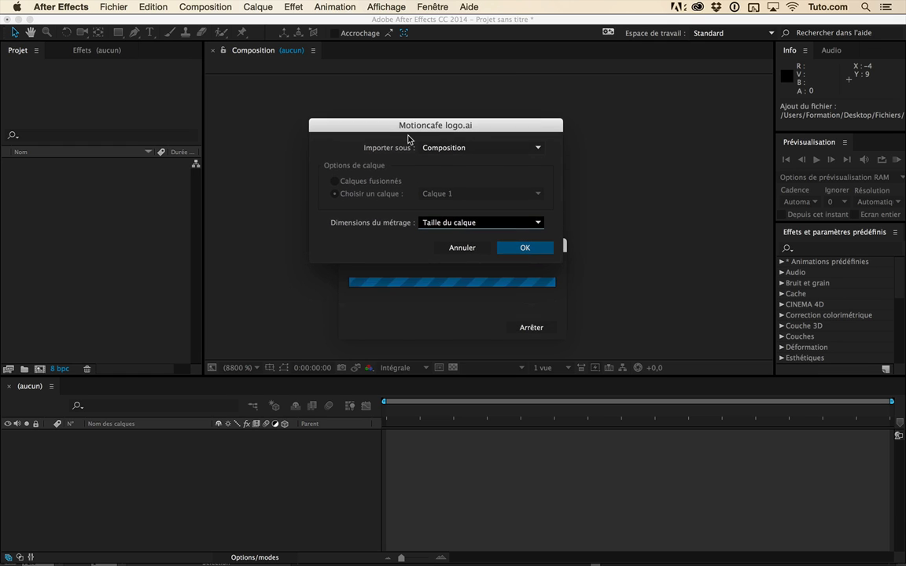
left_click_drag(459, 123, 463, 166)
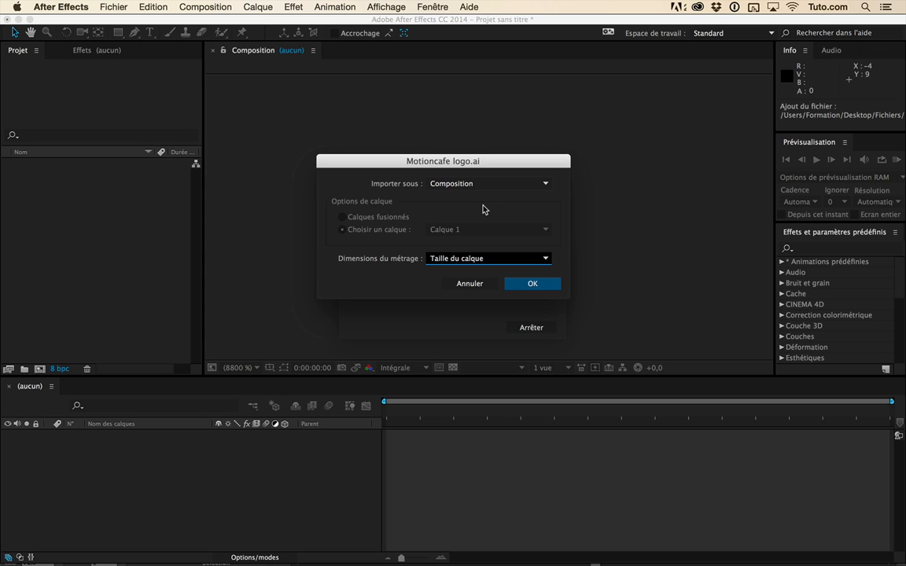
key("Return")
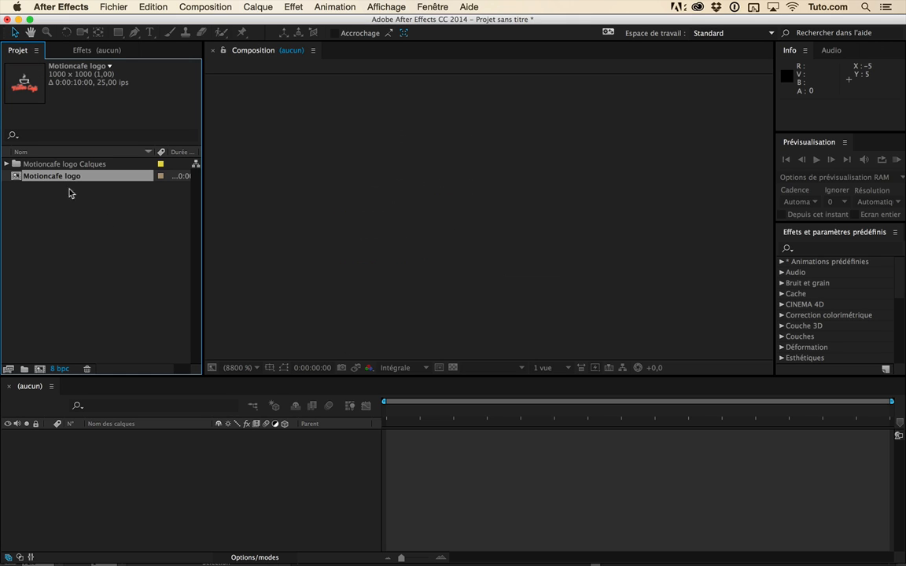
Expand the Motioncafe logo Calques folder and compare the sizes of its layers with the composition.
left_click(60, 165)
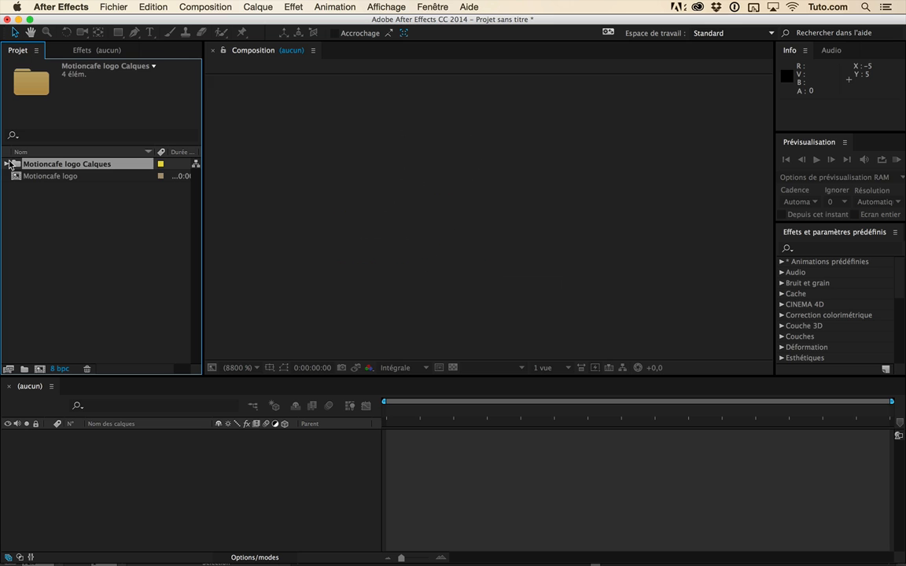
left_click(7, 164)
left_click(65, 177)
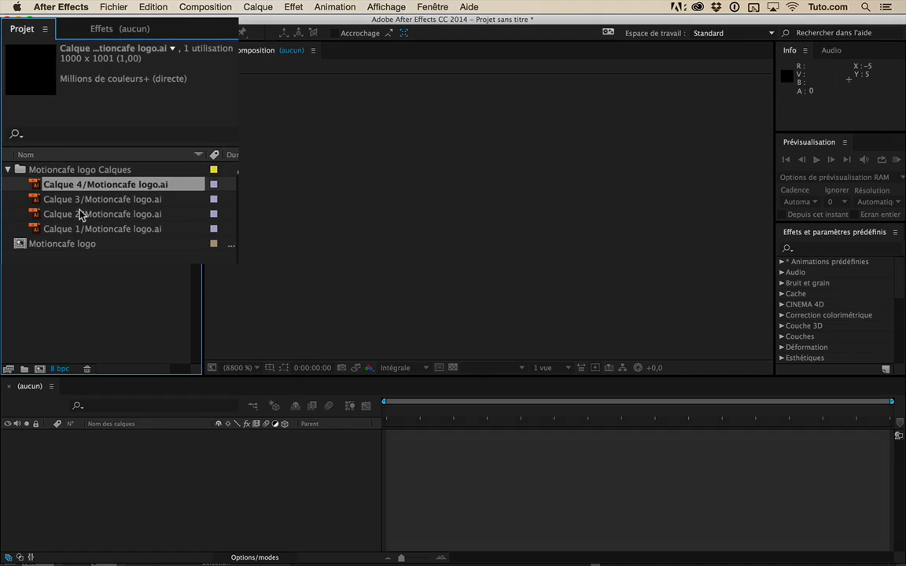
left_click(58, 212)
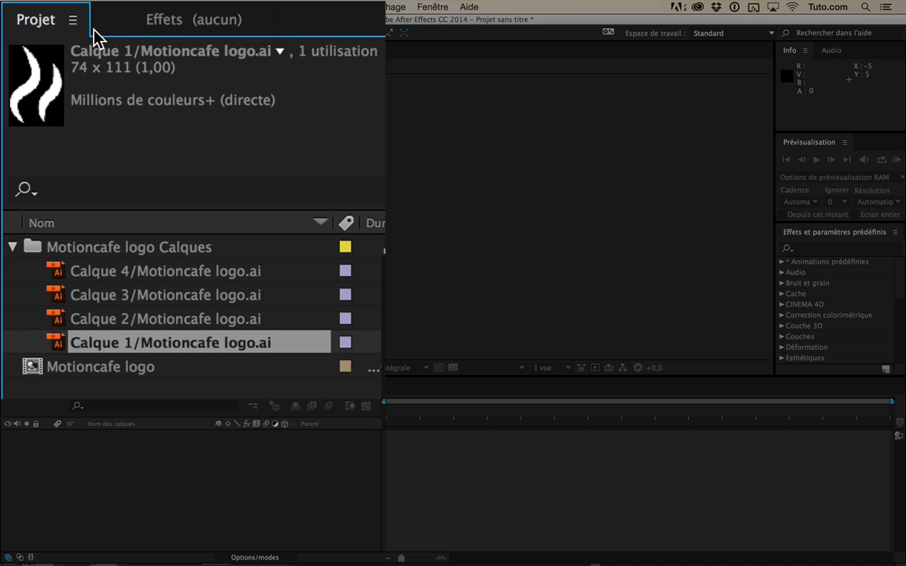
key("Up")
key("Up")
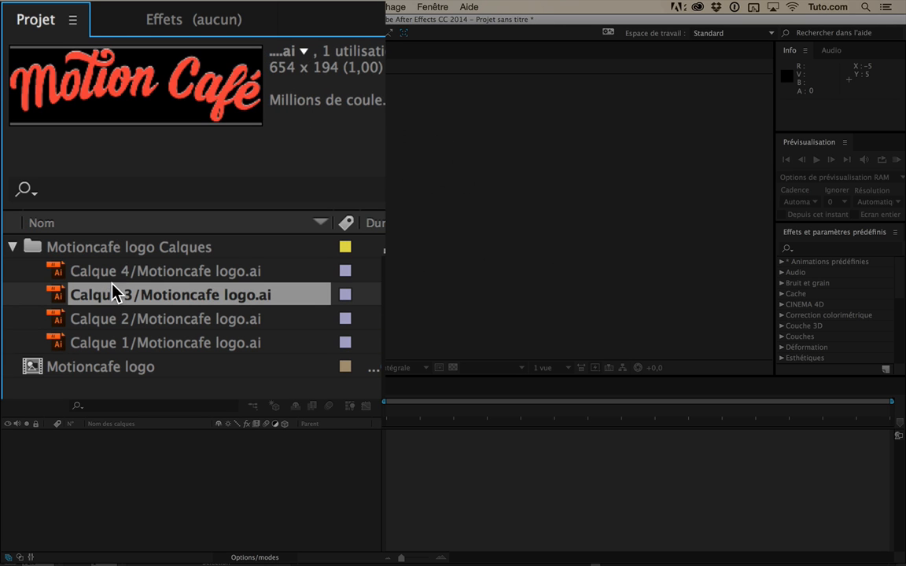
left_click(105, 368)
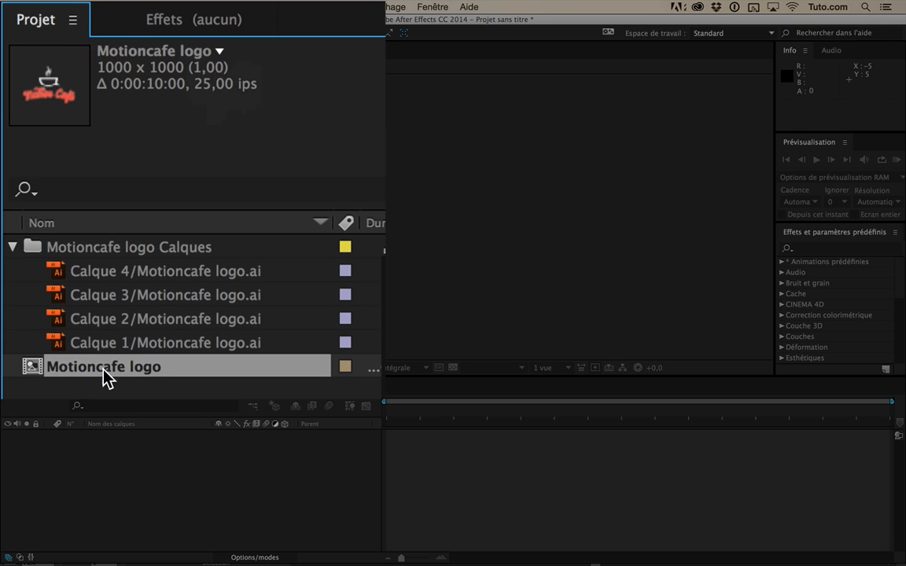
Open the Motioncafe logo composition and check the bounding box of each layer from Calque 4 up to Calque 1.
double_click(105, 368)
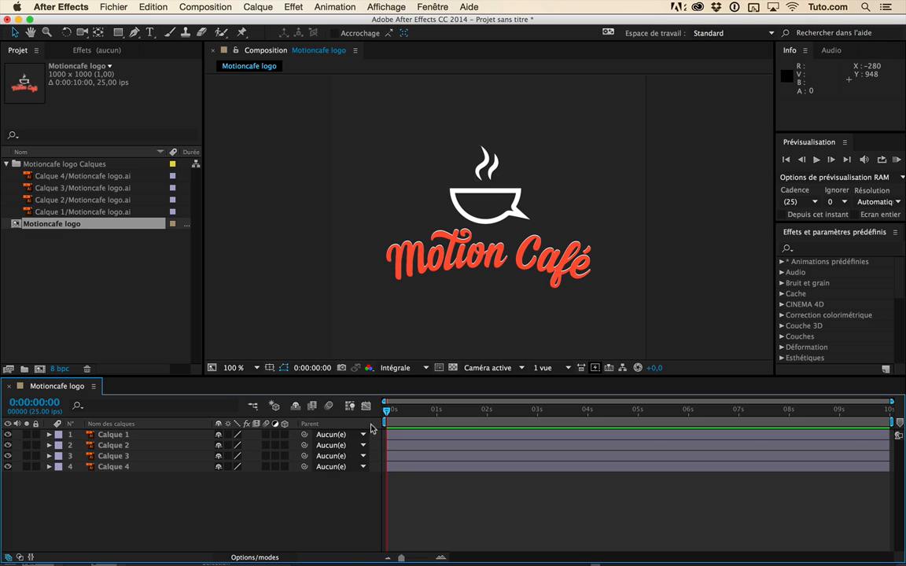
left_click_drag(305, 456, 307, 453)
left_click(181, 468)
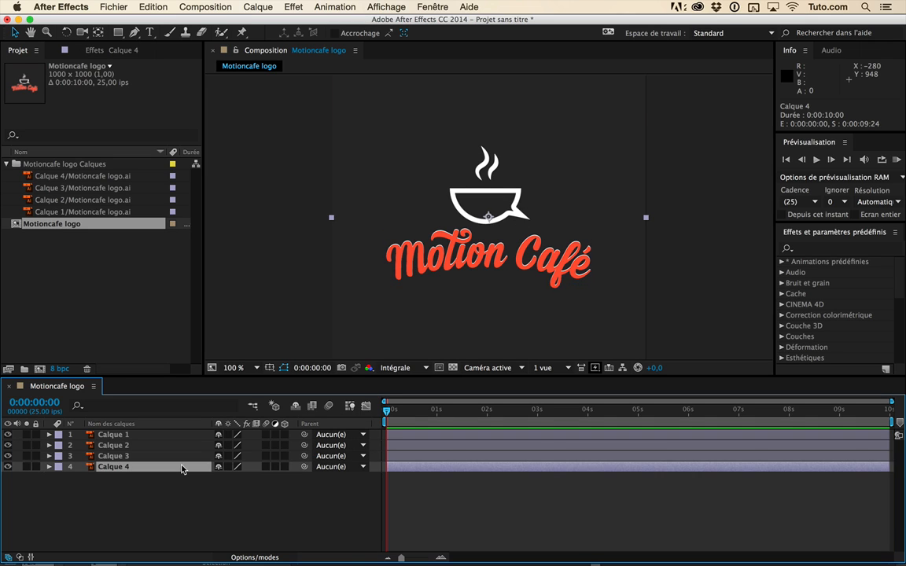
left_click(182, 457)
left_click(182, 445)
left_click(182, 434)
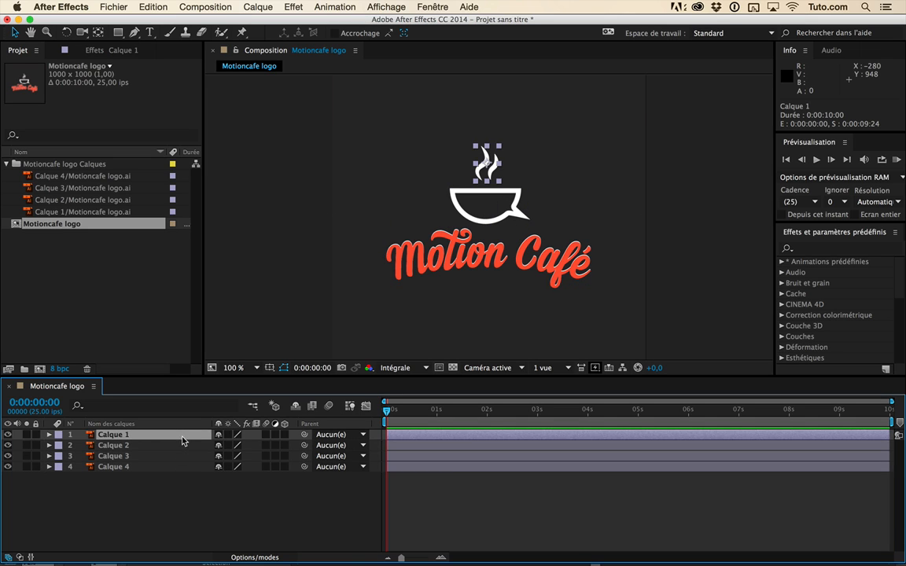
Scale the text layer Calque 3 to 994 % and shift it across the canvas with continuous rasterization enabled.
left_click(182, 456)
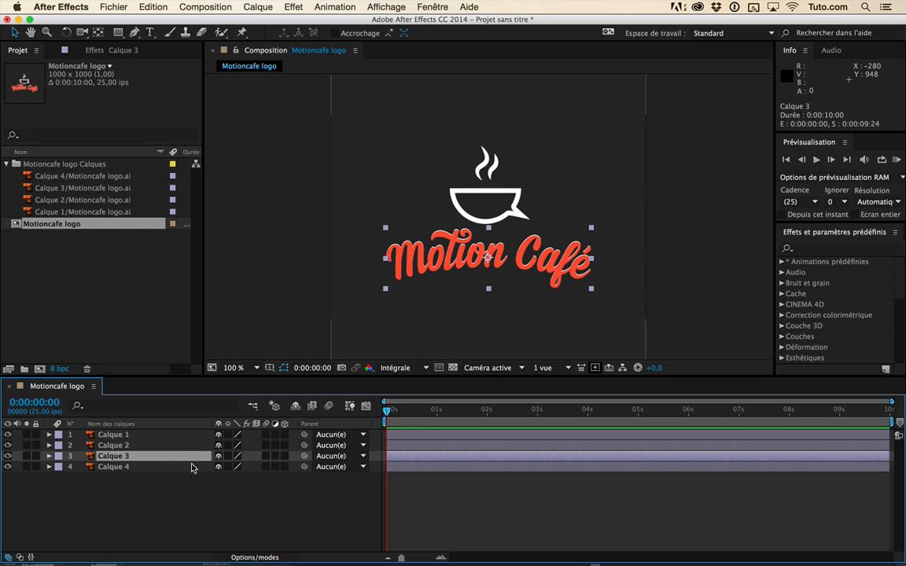
key("s")
left_click_drag(236, 466, 794, 460)
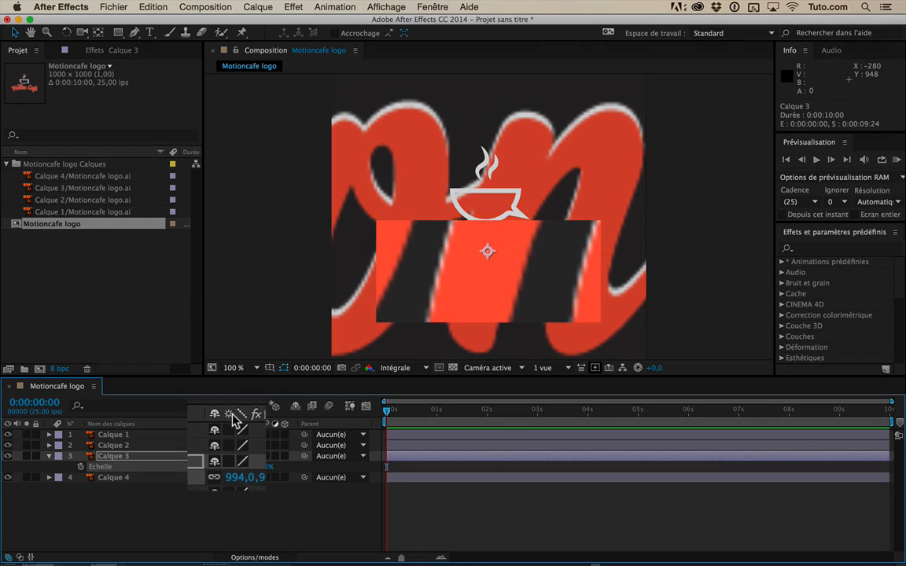
left_click(230, 469)
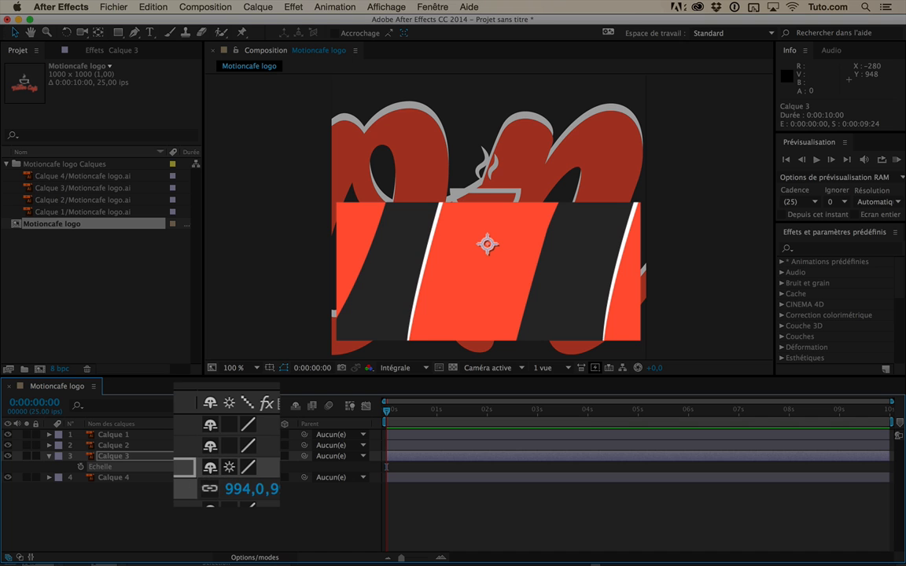
left_click_drag(417, 266, 518, 259)
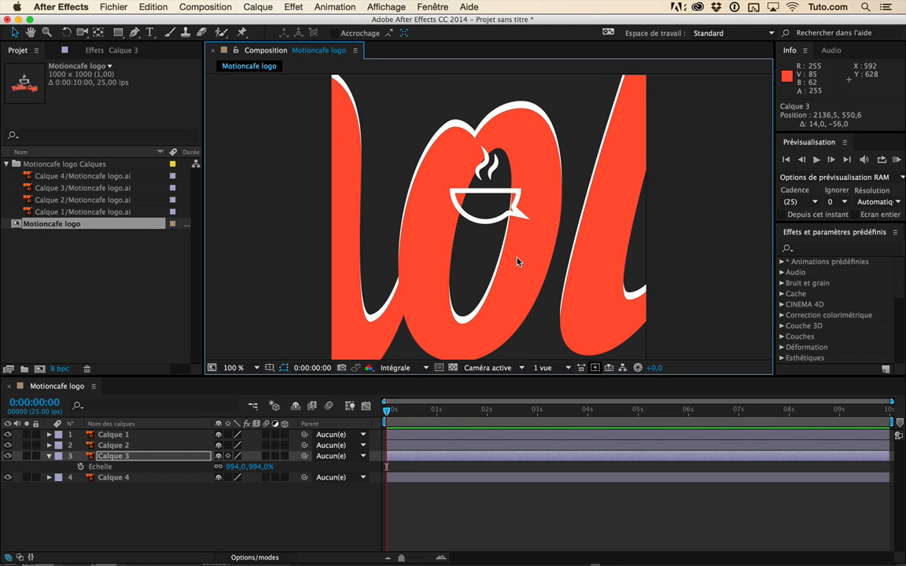
Undo the move, rasterization and enlargement of Calque 3, and collapse its properties.
key("super+z")
key("super+z")
key("super+z")
key("super+z")
key("super+z")
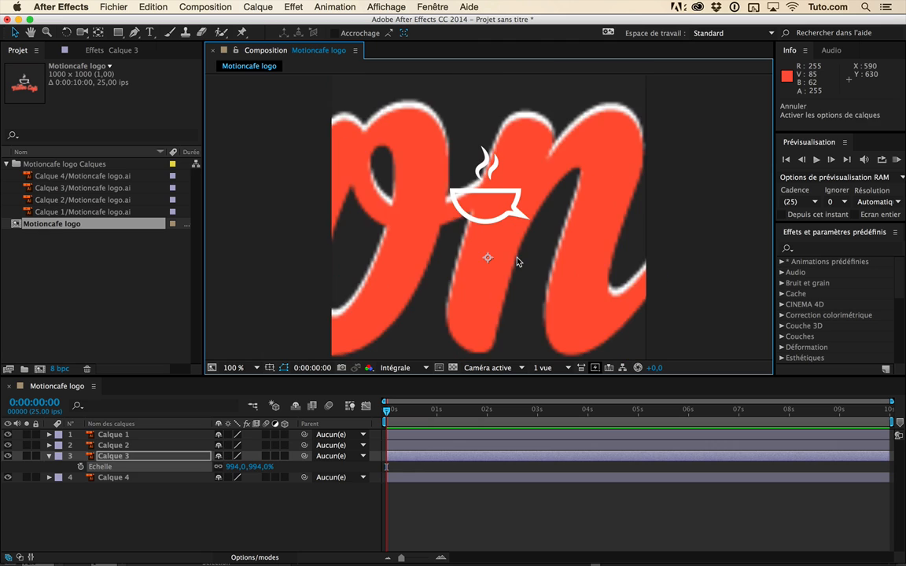
left_click(210, 522)
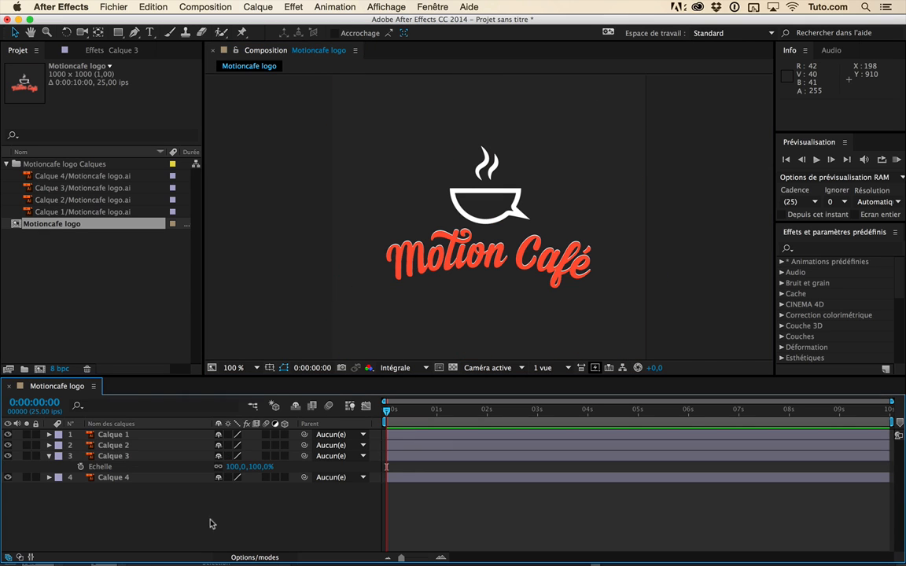
left_click(49, 456)
Select all four layers in the timeline to compare their bounding boxes, and clear the selection.
left_click(136, 458)
left_click_drag(147, 487, 151, 431)
left_click(161, 505)
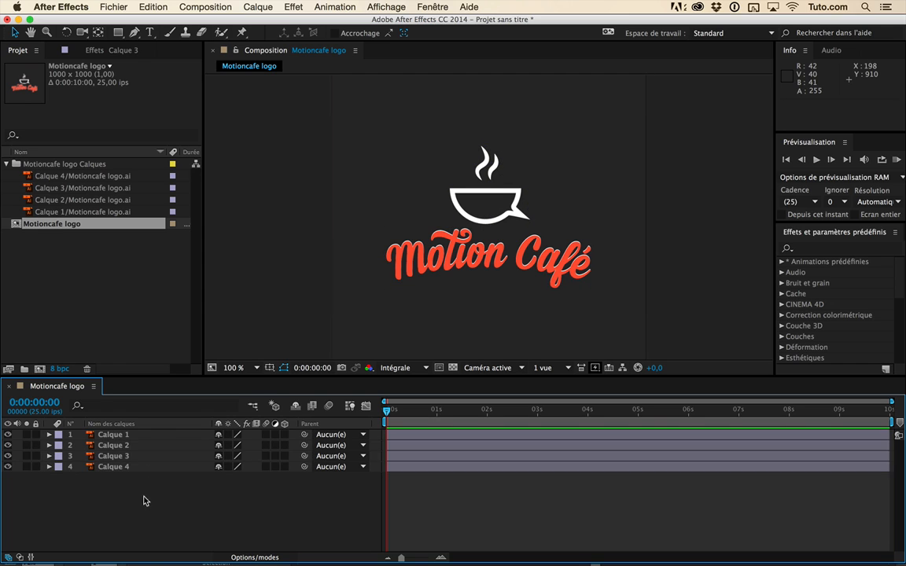
left_click_drag(145, 498, 142, 432)
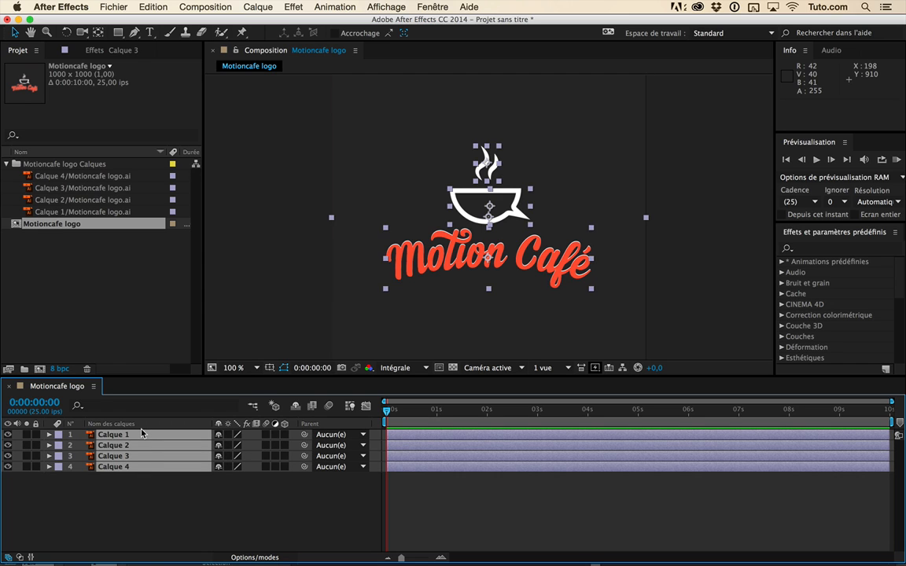
left_click(200, 494)
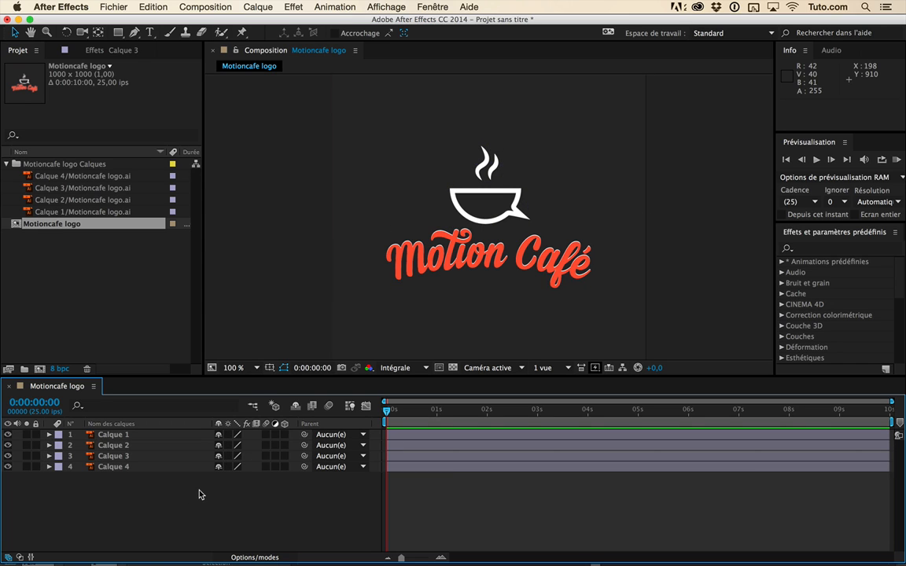
Switch to Illustrator and check Calque 1 and Calque 2 in the logo's layer list.
left_click(479, 548)
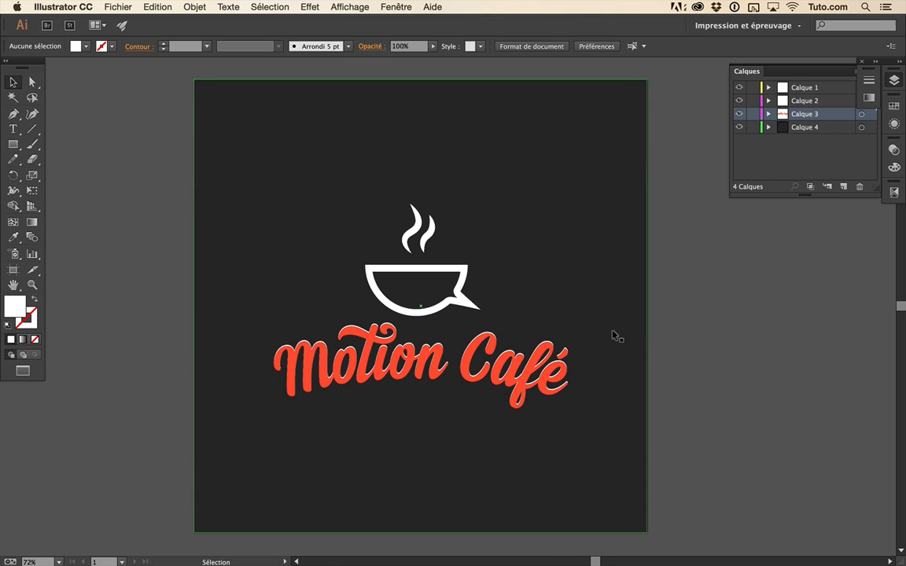
left_click(811, 88)
left_click(811, 99)
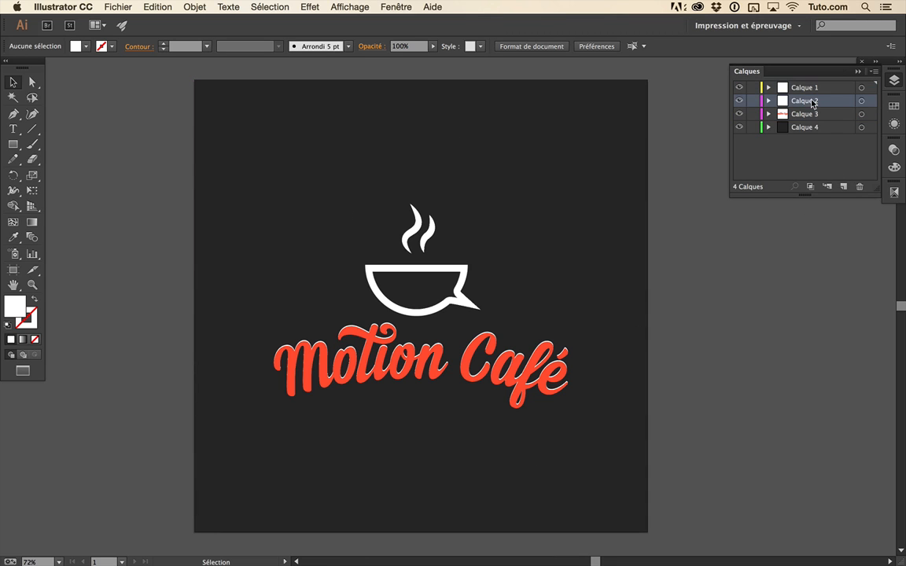
Go through Calque 1 to Calque 4 in the layer list to examine how the logo is organised.
left_click(810, 114)
left_click(808, 125)
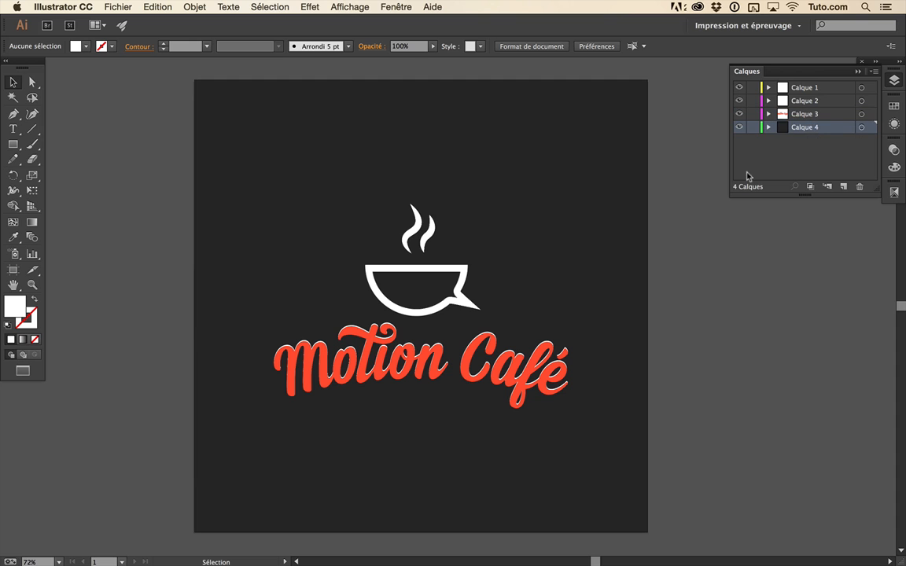
left_click(802, 114)
left_click(805, 101)
left_click(809, 90)
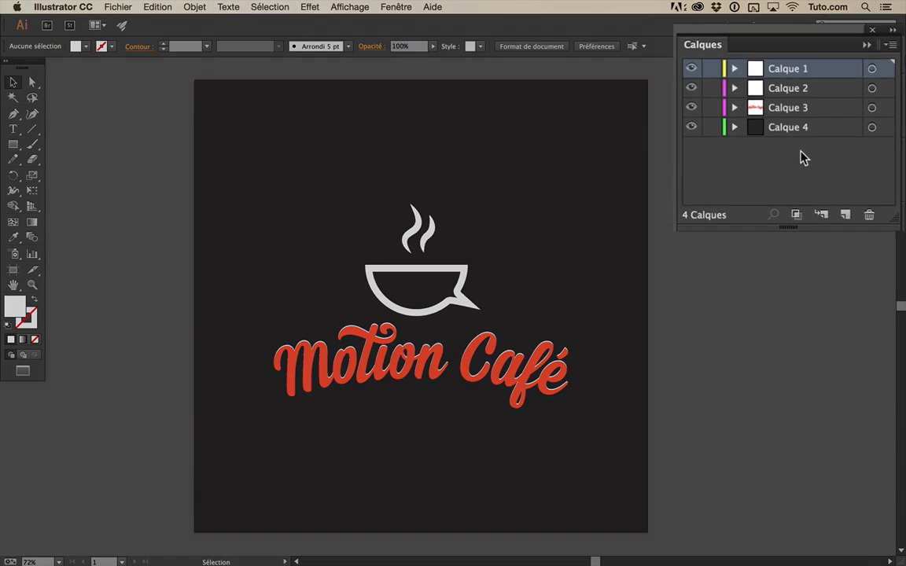
left_click_drag(814, 145, 814, 84)
left_click(791, 178)
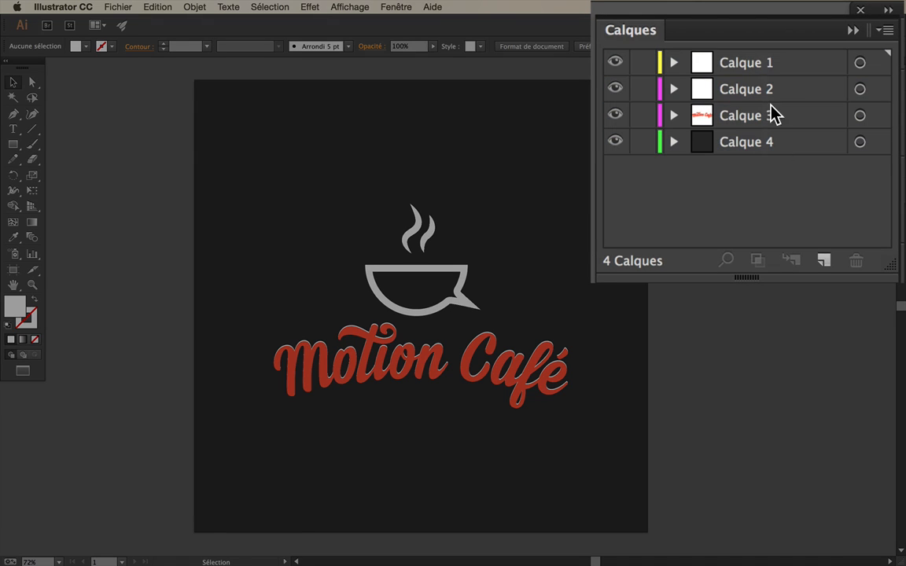
Draw several white rectangles of different sizes on Calque 1, on and around the artboard.
left_click(13, 144)
left_click_drag(103, 84, 169, 175)
left_click_drag(121, 234, 274, 96)
left_click_drag(193, 234, 300, 70)
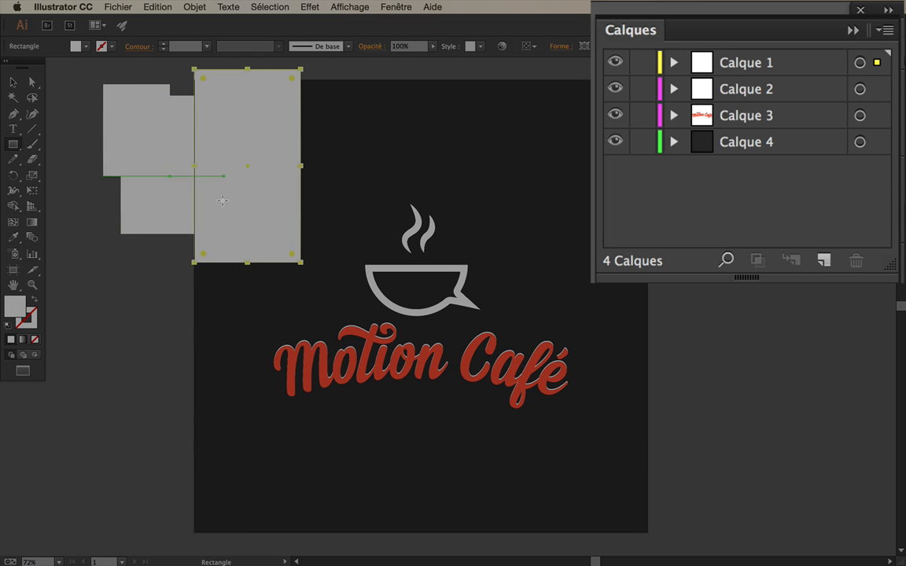
left_click_drag(300, 262, 195, 366)
left_click_drag(74, 386, 168, 452)
mouse_move(231, 449)
left_mouse_down()
mouse_move(400, 459)
mouse_move(450, 490)
left_mouse_up()
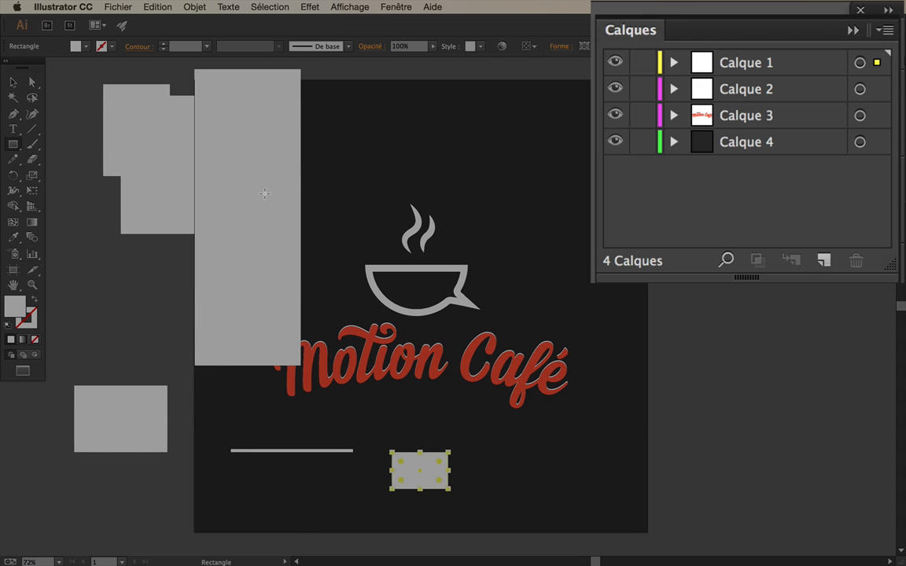
left_click(14, 78)
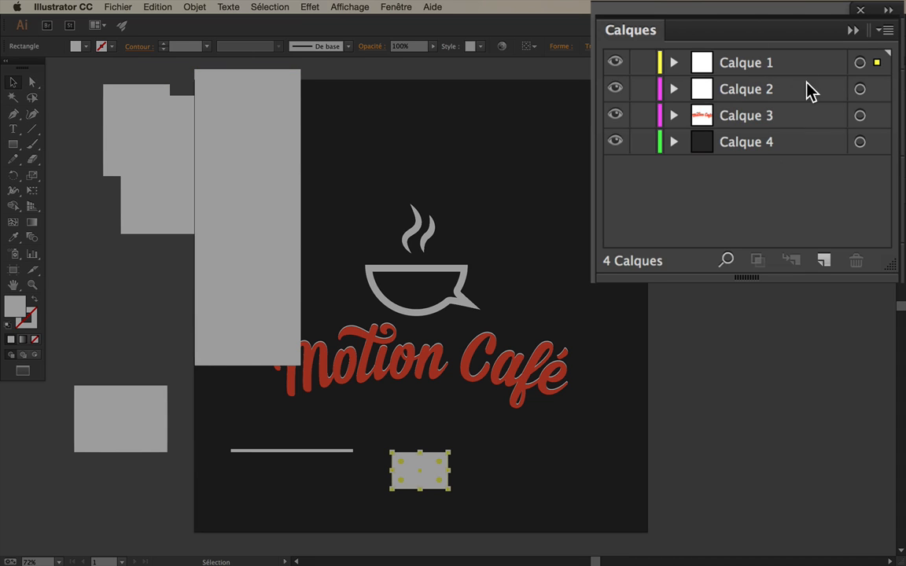
Expand Calque 1 to check the rectangle objects it contains, and collapse it again.
left_click(675, 64)
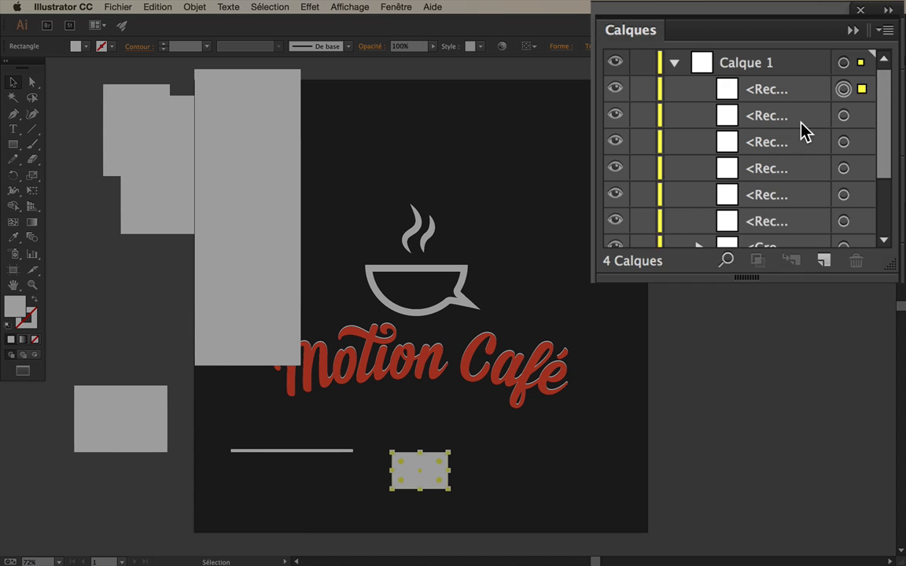
scroll(801, 125, "down", 3)
scroll(801, 125, "up", 3)
left_click(774, 97)
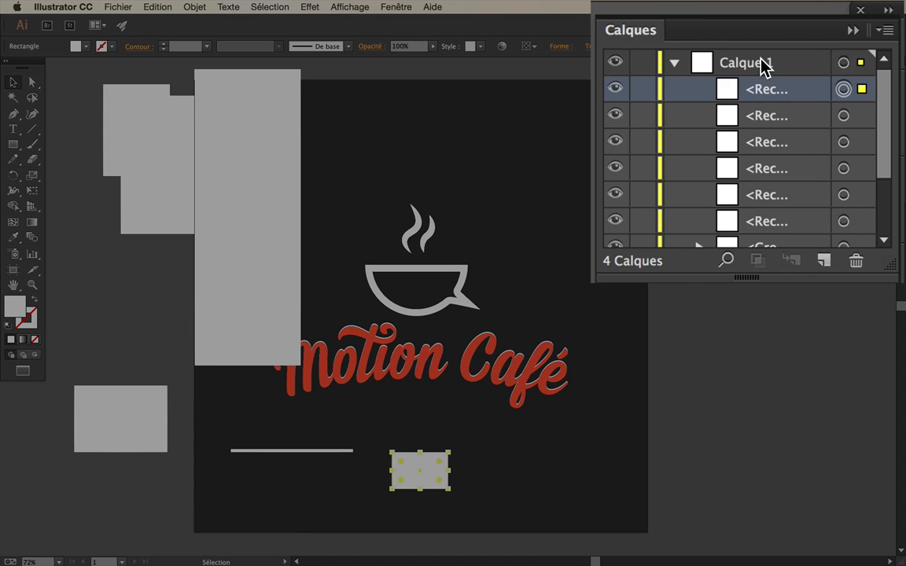
left_click(674, 64)
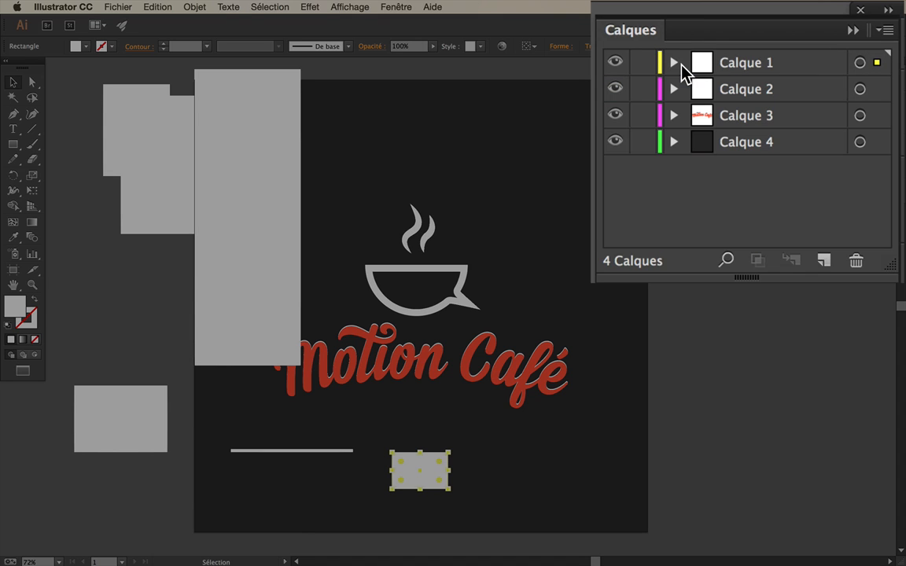
Delete Calque 2, Calque 3 and Calque 4, and select the remaining Calque 1.
left_click_drag(613, 89, 614, 142)
left_click(774, 141)
left_click(765, 89, "shift")
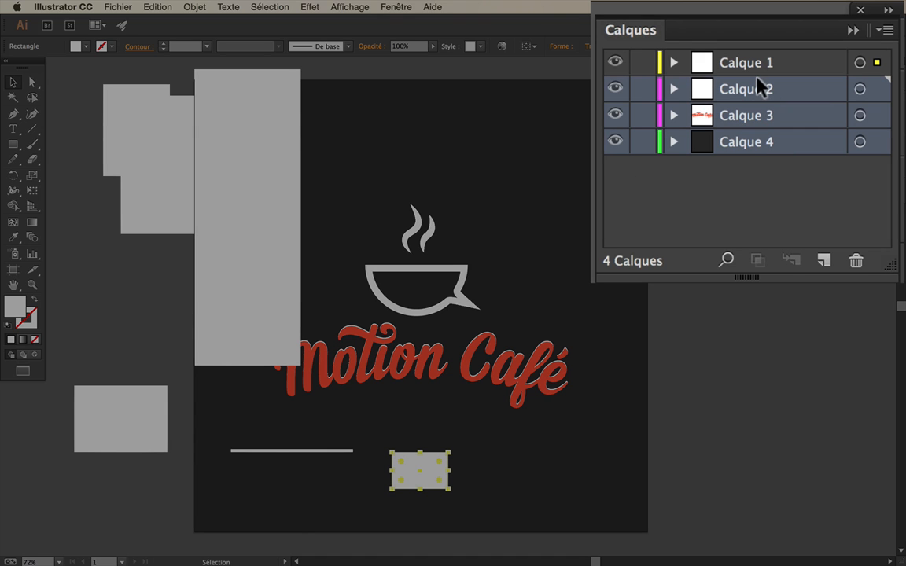
key("super+x")
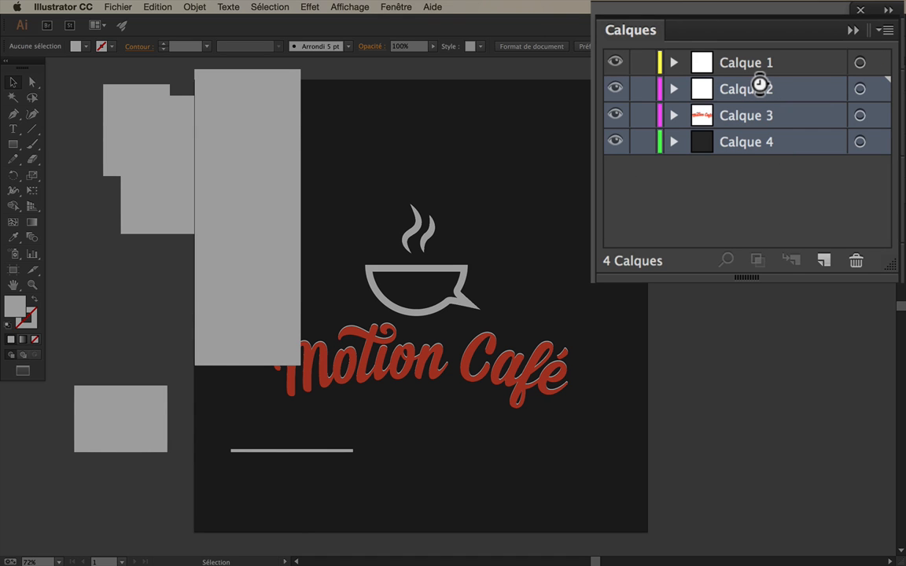
key("super+v")
left_click(742, 141)
left_click(754, 97, "shift")
left_click_drag(739, 141, 855, 259)
left_click(731, 67)
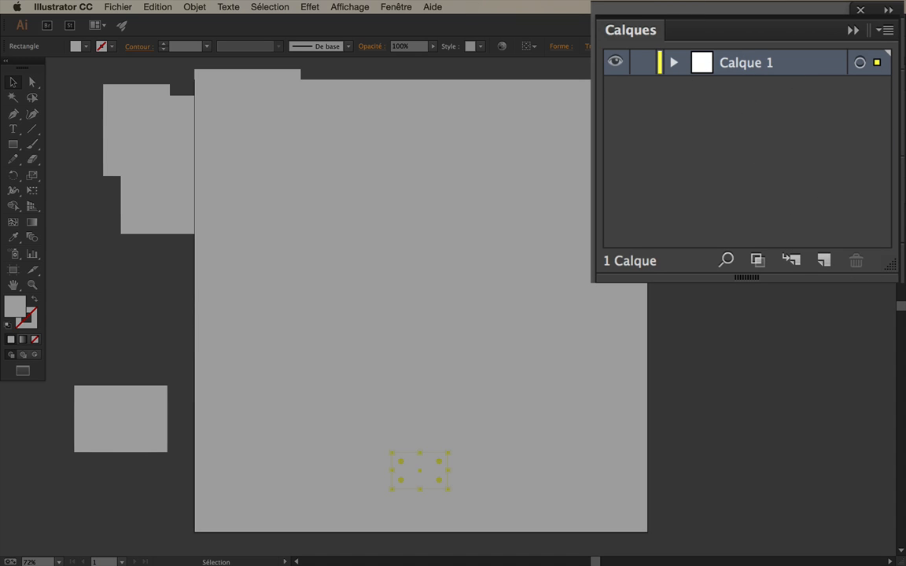
Examine the individual rectangles and the group nested in Calque 1, leaving the layer collapsed.
left_click(903, 49)
left_click(903, 48)
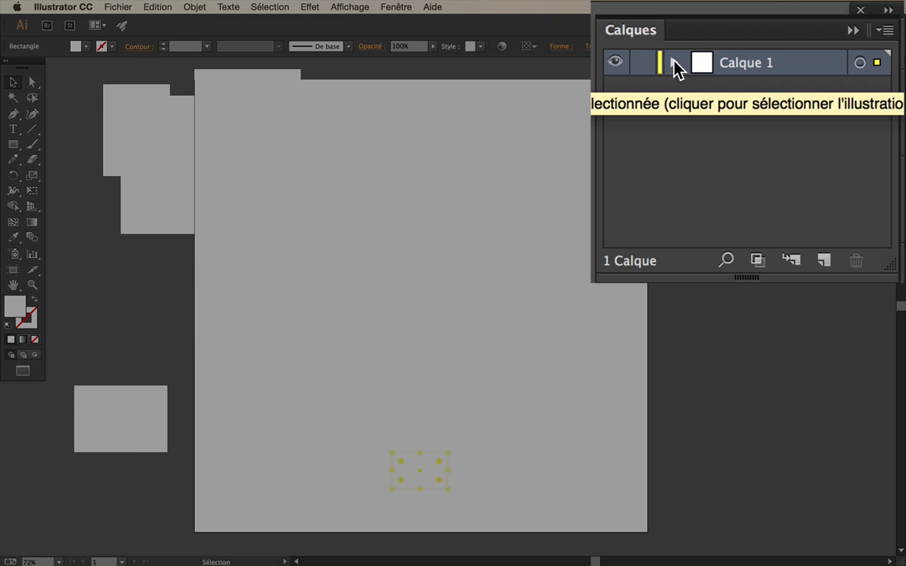
left_click(674, 63)
left_click(787, 91)
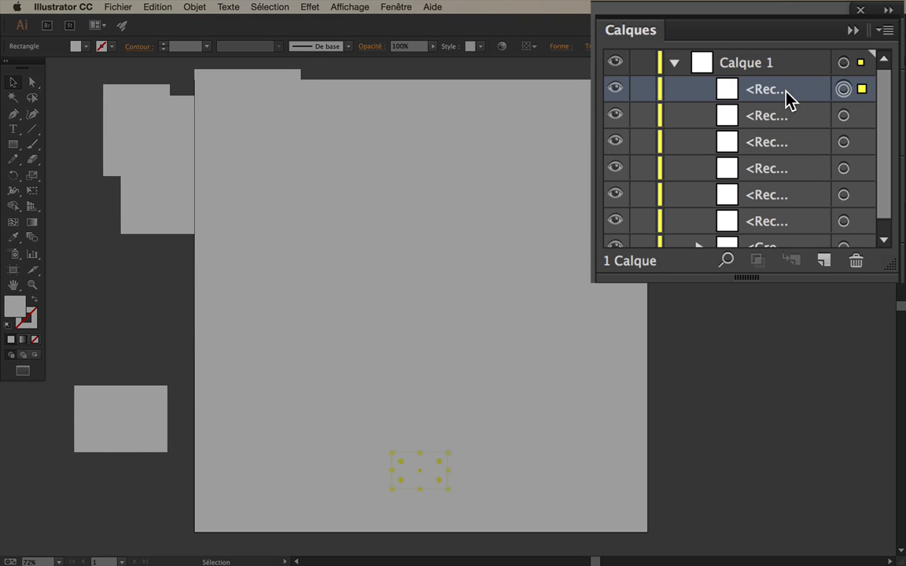
scroll(783, 138, "down", 1)
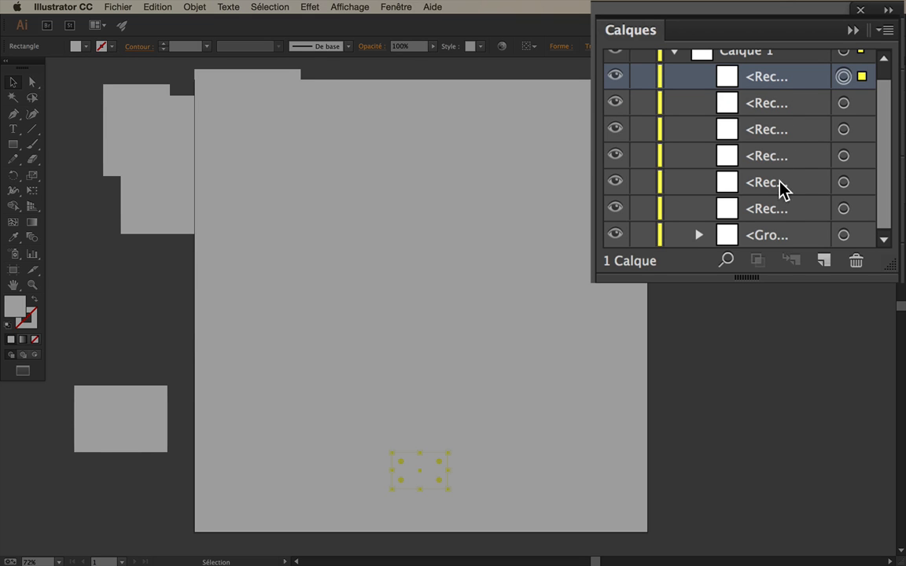
scroll(783, 188, "up", 1)
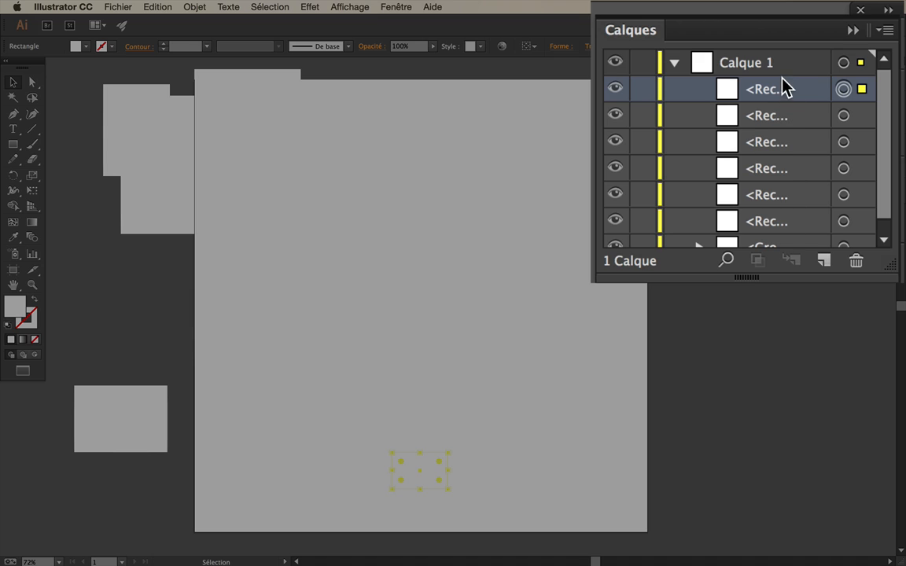
left_click(675, 65)
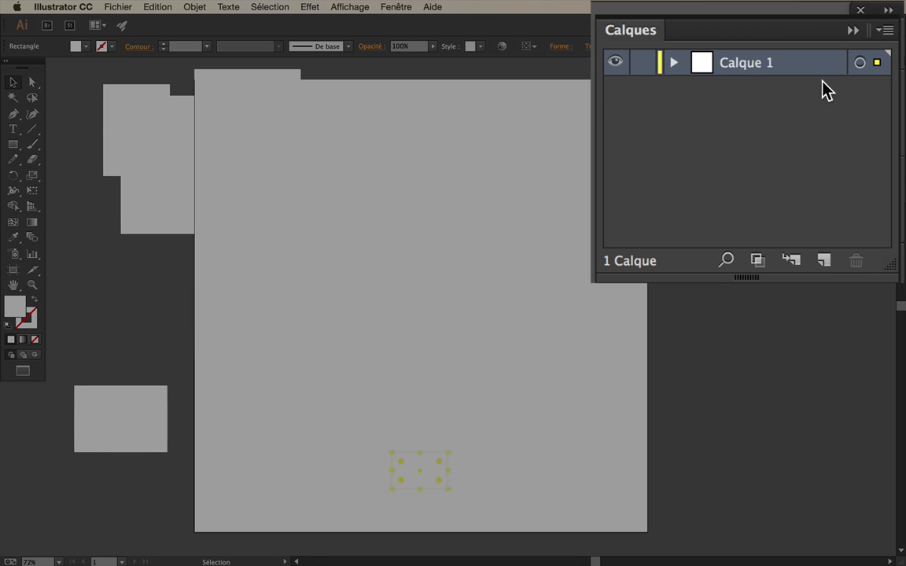
left_click(674, 63)
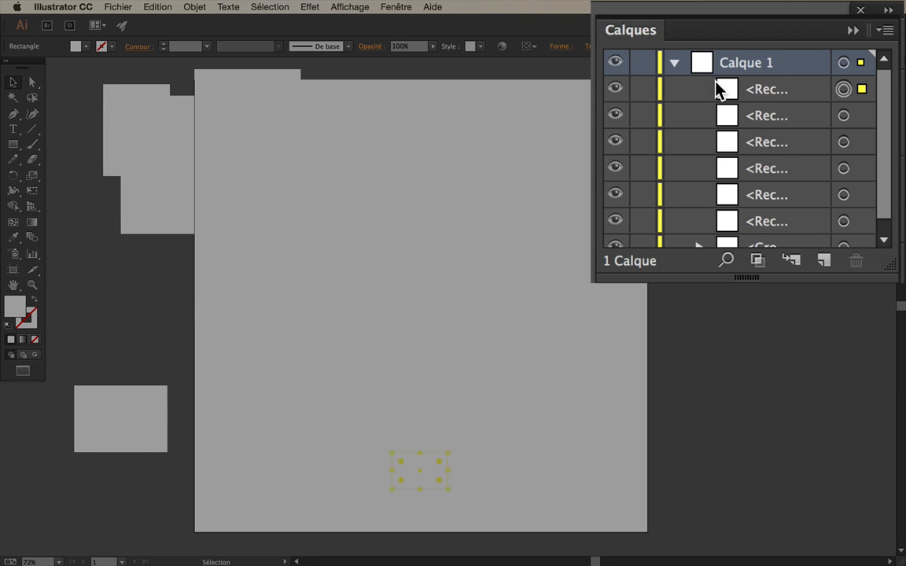
left_click(675, 63)
left_click(677, 65)
left_click(771, 93)
left_click(778, 118)
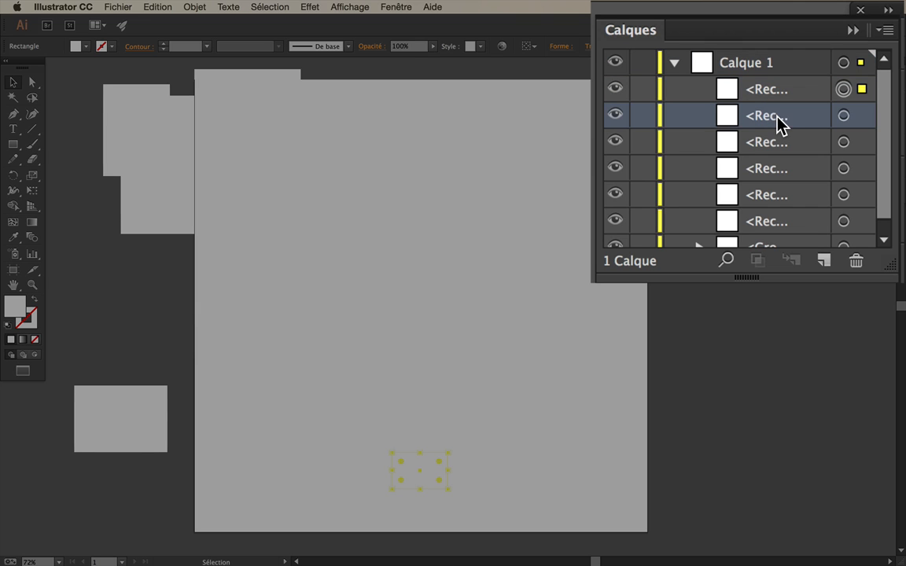
left_click(769, 143)
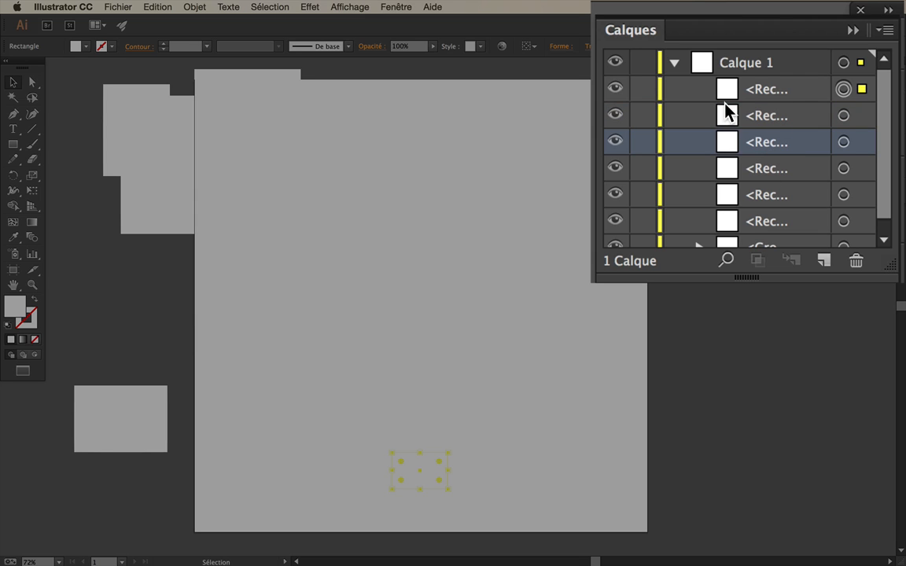
left_click(674, 63)
Release the contents of Calque 1 to layers with the sequence option, and enlarge the layer list.
left_click(744, 64)
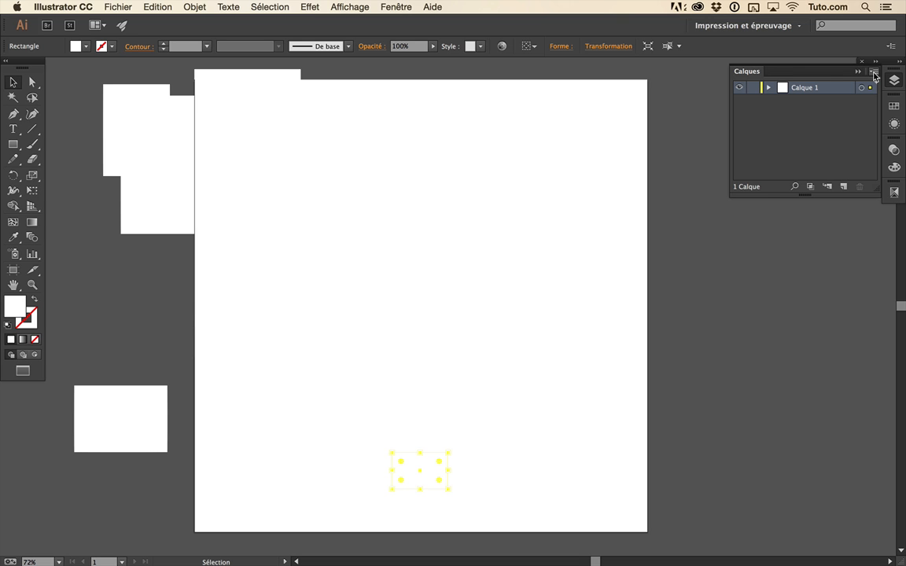
left_click(874, 72)
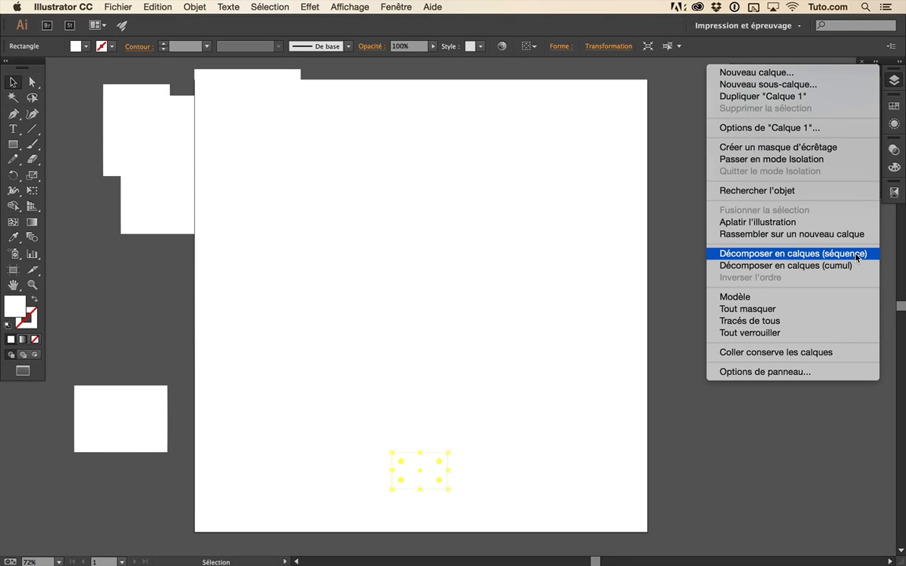
left_click(857, 254)
left_click(817, 103)
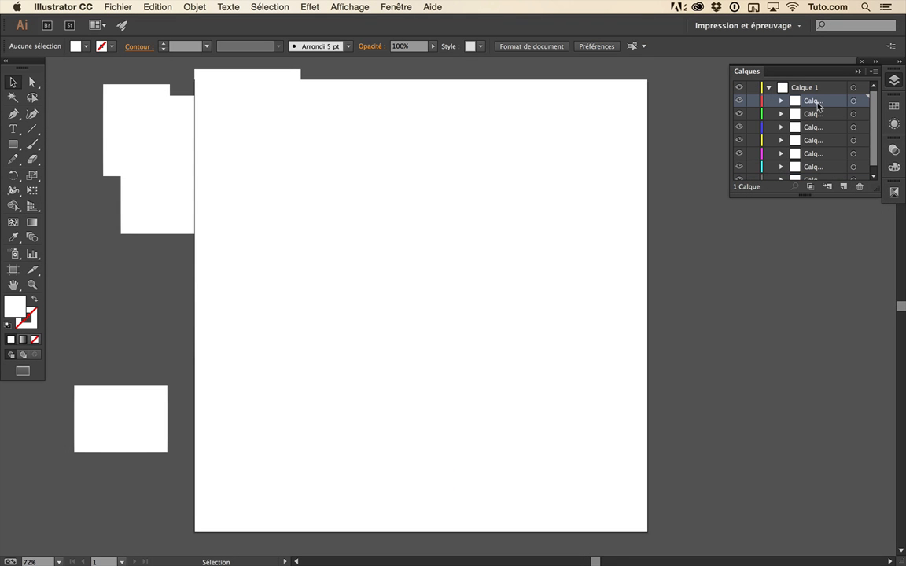
left_click_drag(730, 198, 688, 229)
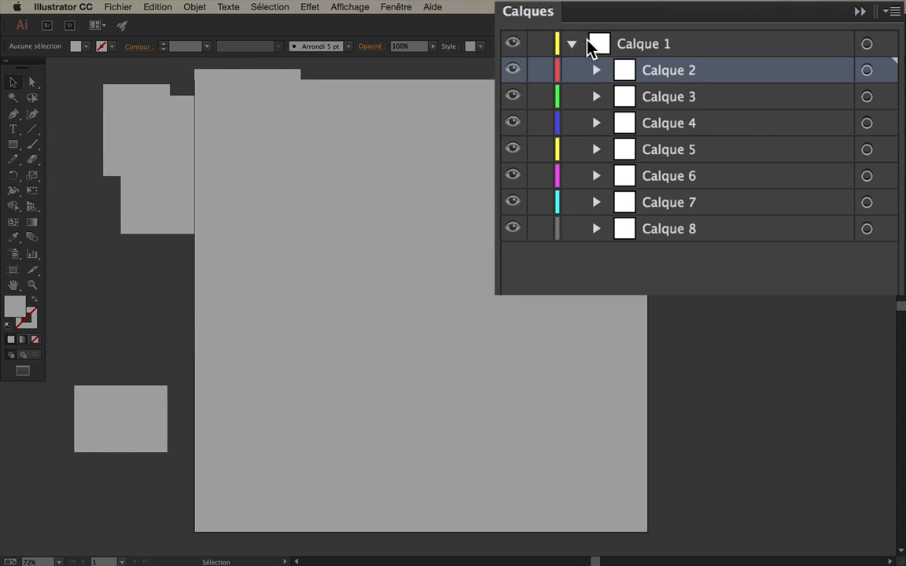
Collapse and expand Calque 1 to check how the released sublayers sit under it.
left_click(574, 45)
left_click(573, 45)
left_click(574, 45)
left_click(669, 45)
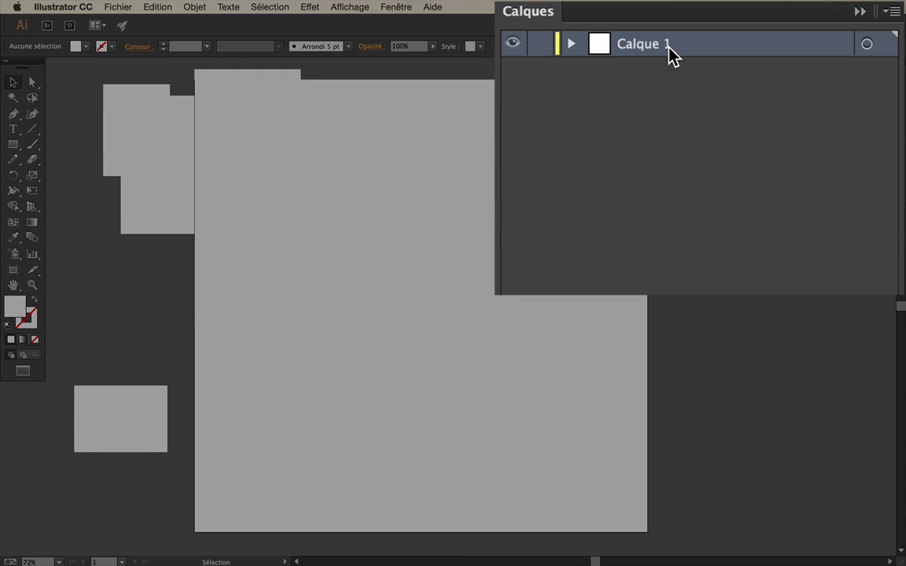
left_click_drag(781, 79, 502, 287)
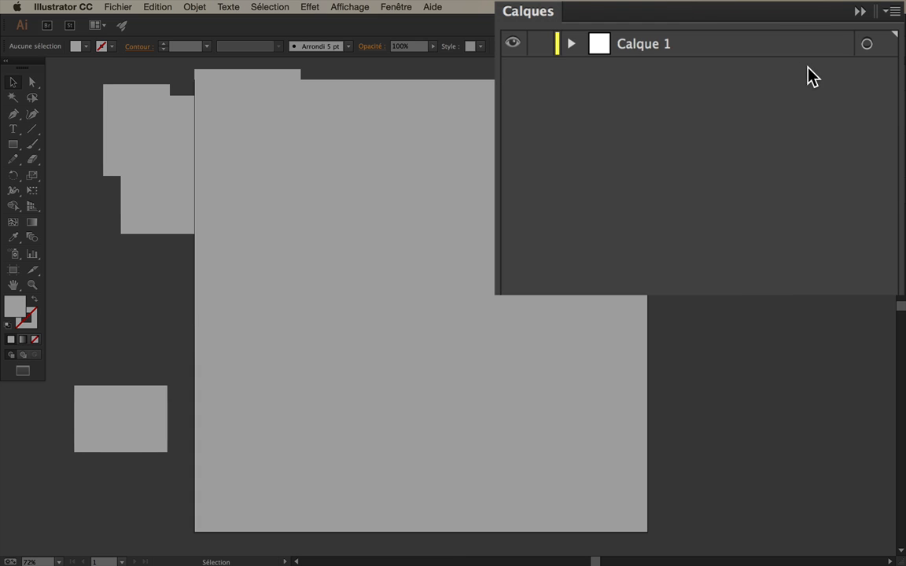
left_click_drag(811, 70, 538, 285)
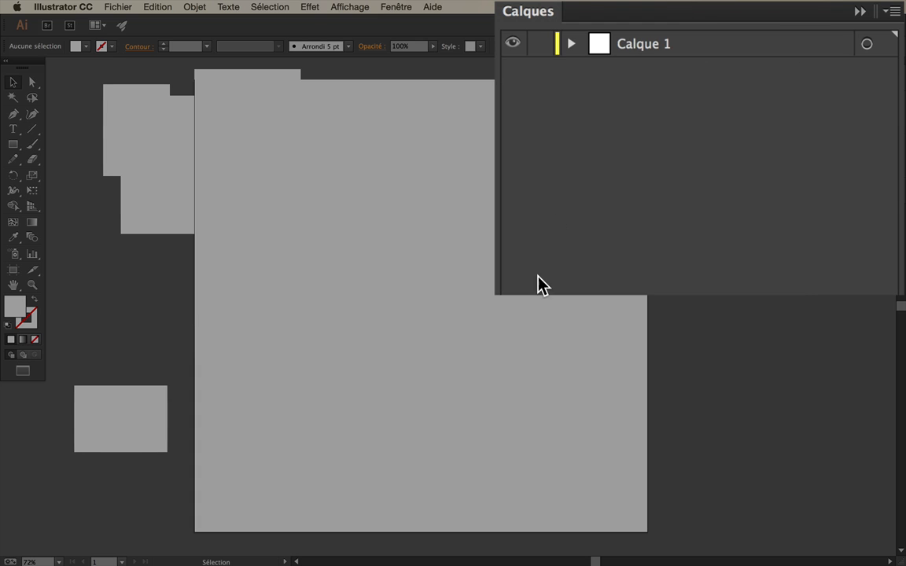
Move sublayers Calque 2 to Calque 8 out of Calque 1 to the top level of the layer list.
left_click(572, 44)
left_click(642, 49)
left_click(675, 75)
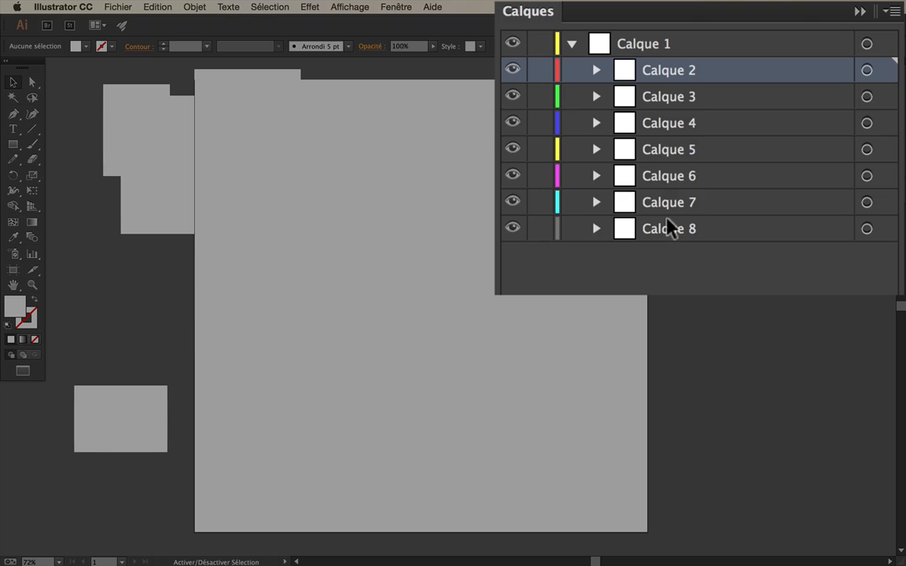
left_click(683, 229, "shift")
left_click_drag(673, 226, 668, 273)
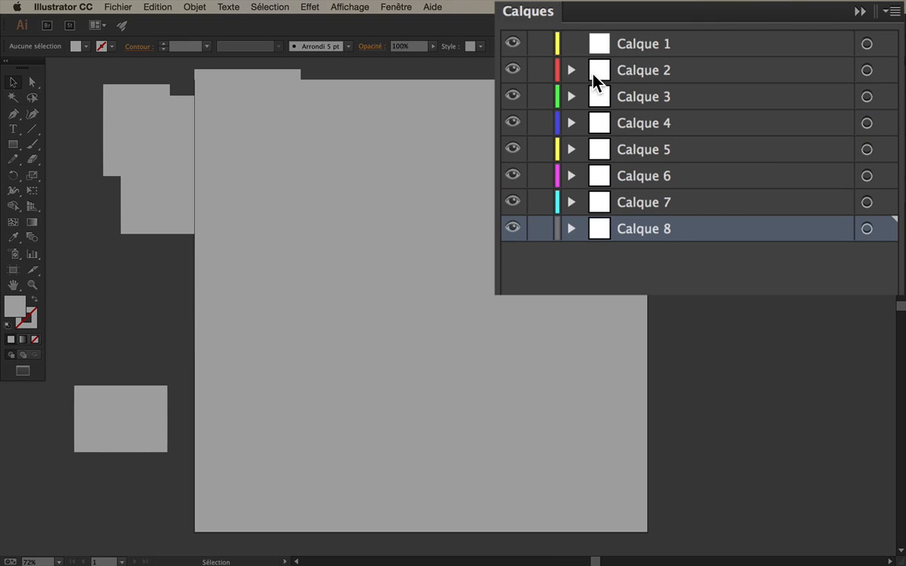
left_click(710, 252)
Select the whole list of separated layers, and delete the emptied Calque 1.
left_click_drag(801, 289, 514, 30)
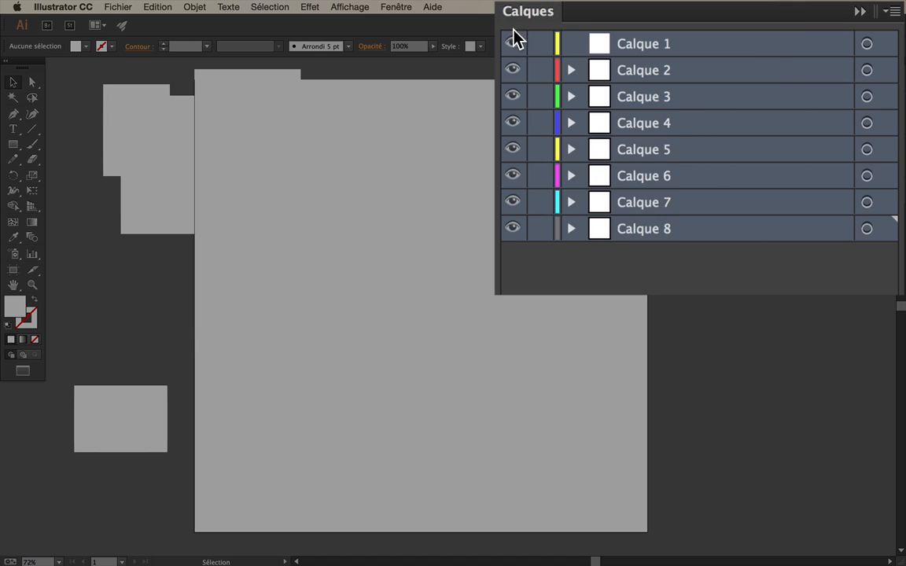
left_click(713, 268)
left_click(682, 41)
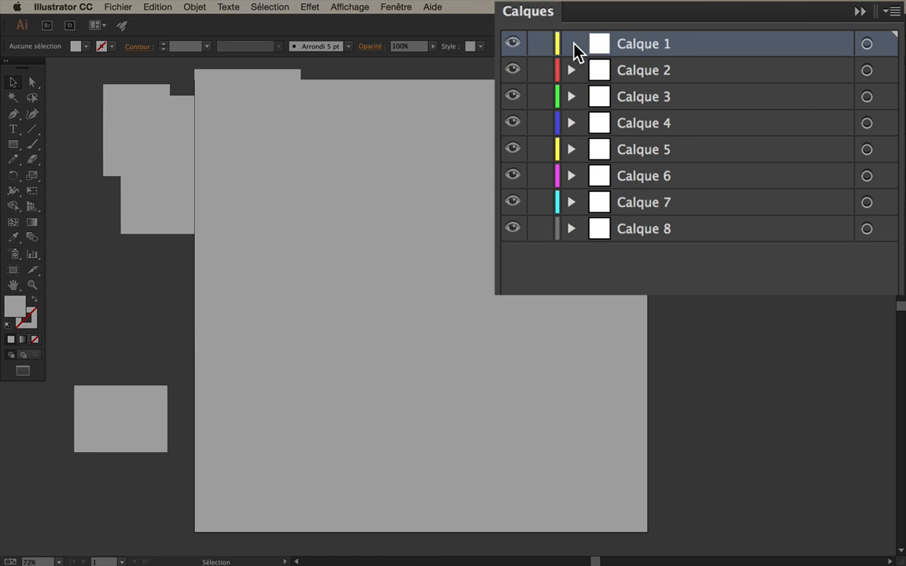
left_click(629, 47)
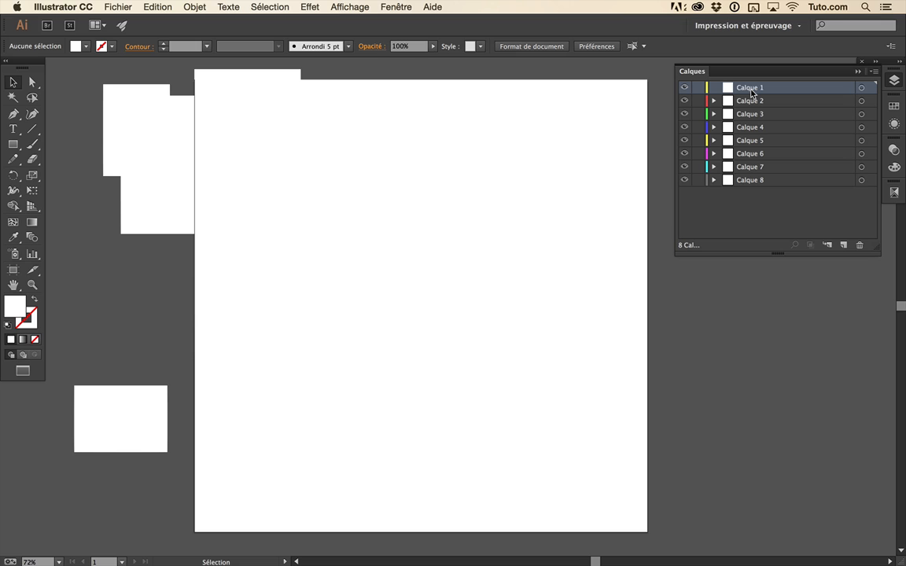
left_click_drag(751, 93, 857, 242)
left_click_drag(820, 191, 745, 81)
left_click_drag(618, 97, 144, 401)
left_click(719, 434)
Undo the layer changes, restore the Motioncafe logo's four original layers, and switch back to After Effects.
key("super+z")
key("super+z")
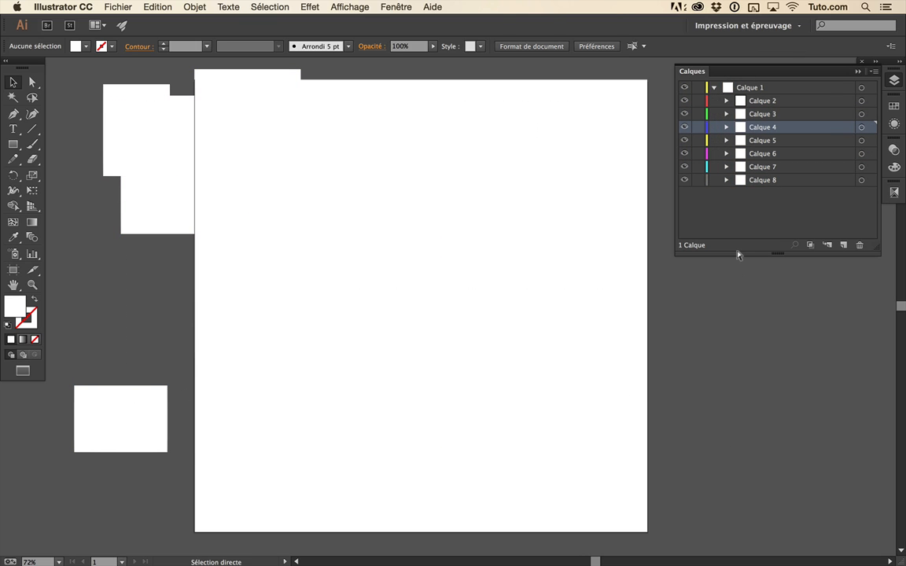
key("alt+super+z")
left_click(520, 320)
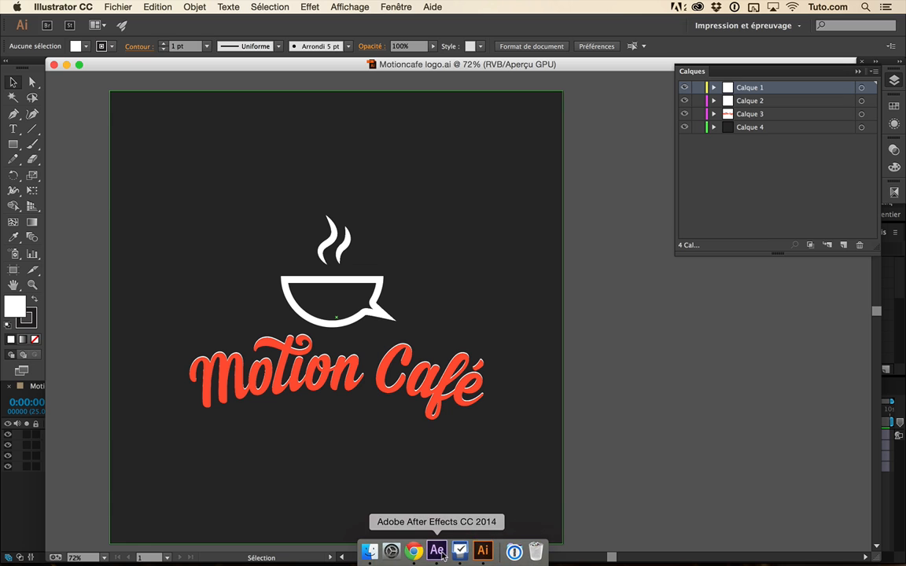
left_click(437, 549)
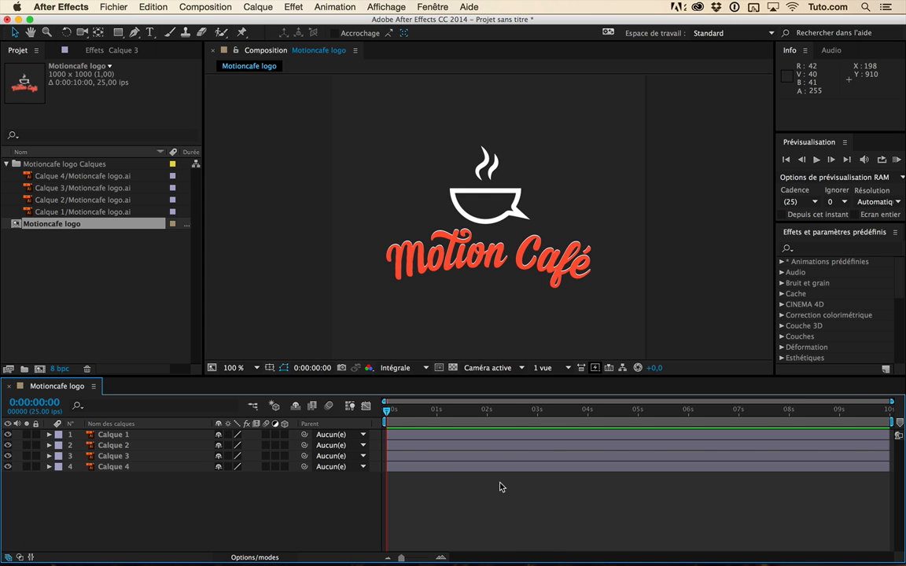
Select the Motioncafe logo composition's layers, all together and then individually, to check which part of the logo each holds.
key("super+a")
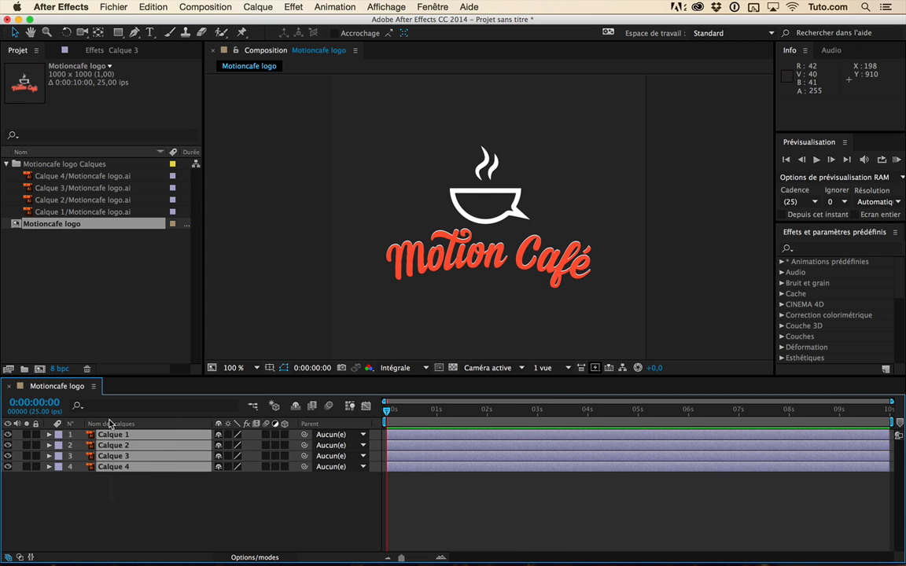
left_click(176, 495)
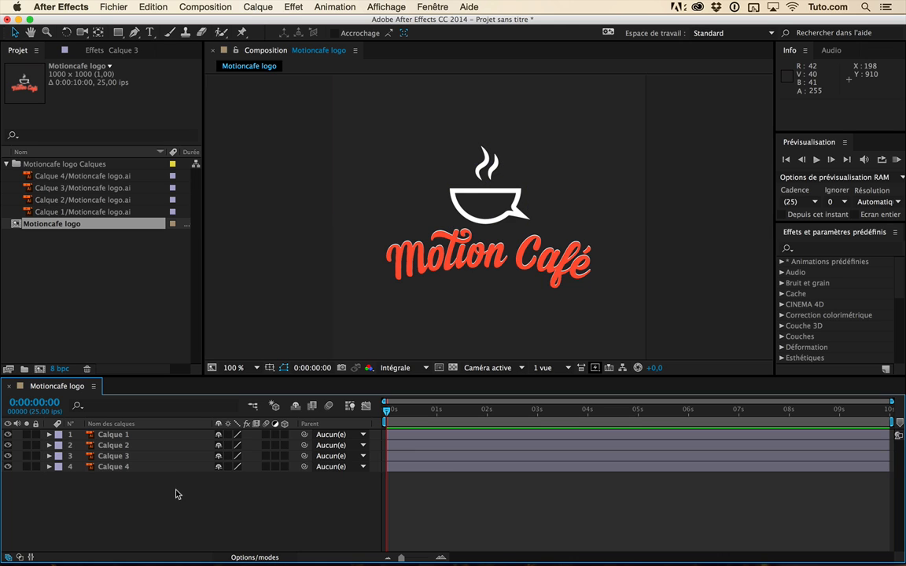
left_click(169, 468)
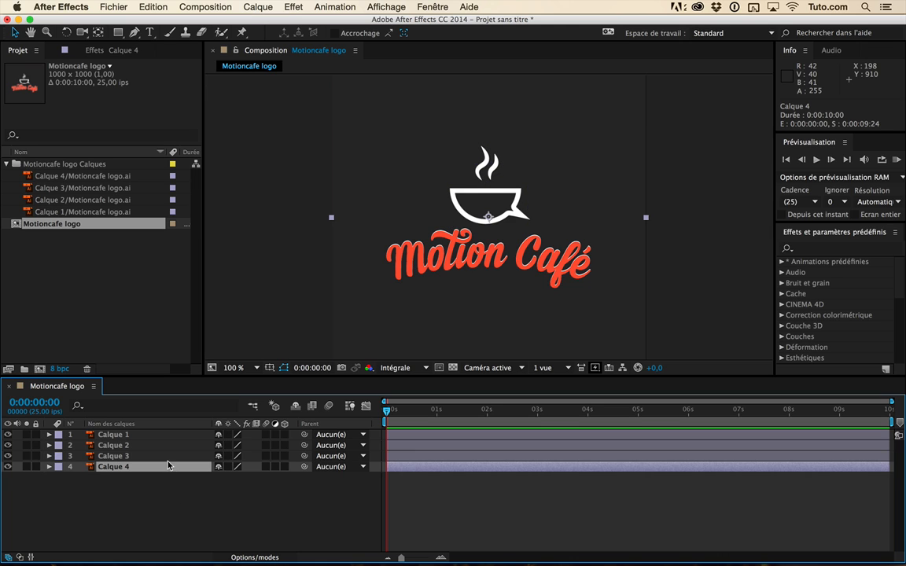
key("super+Up")
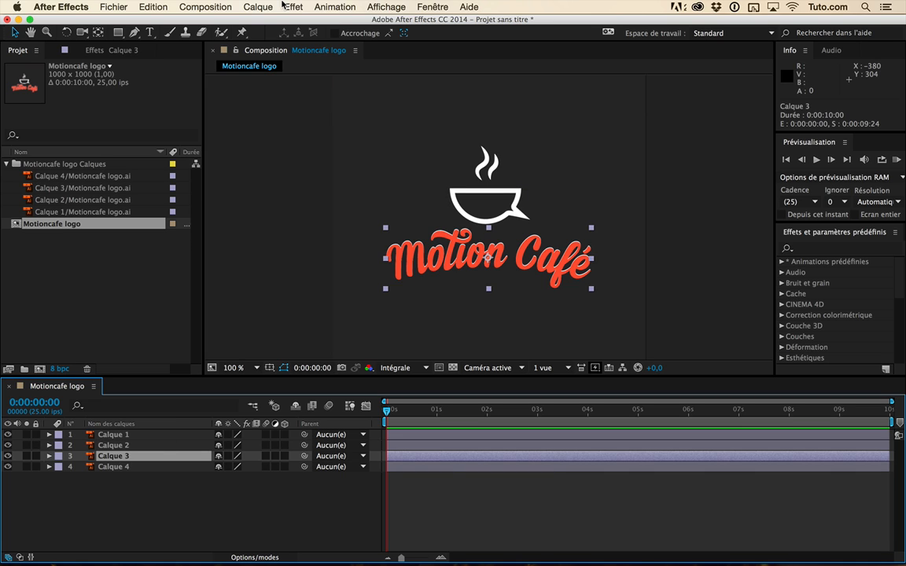
left_click(135, 446)
left_click(134, 456)
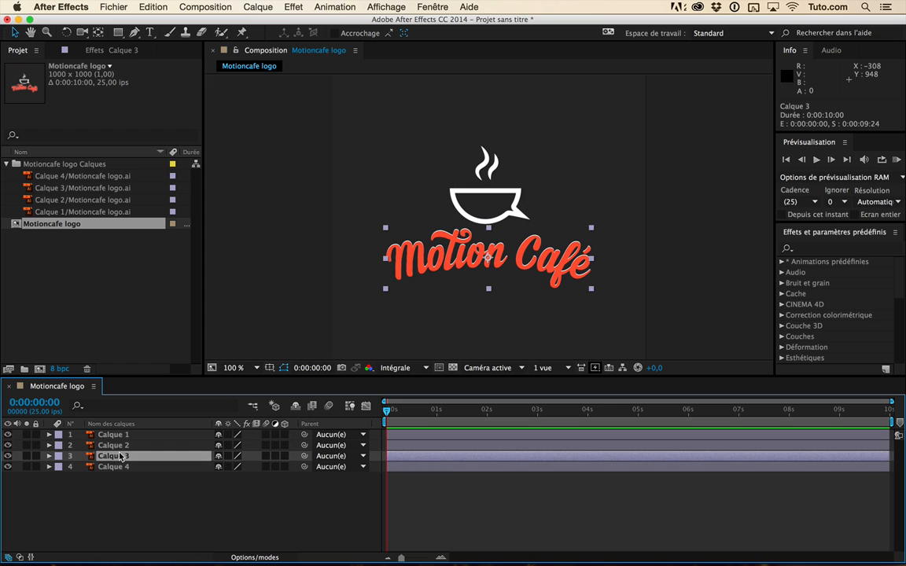
left_click(124, 446)
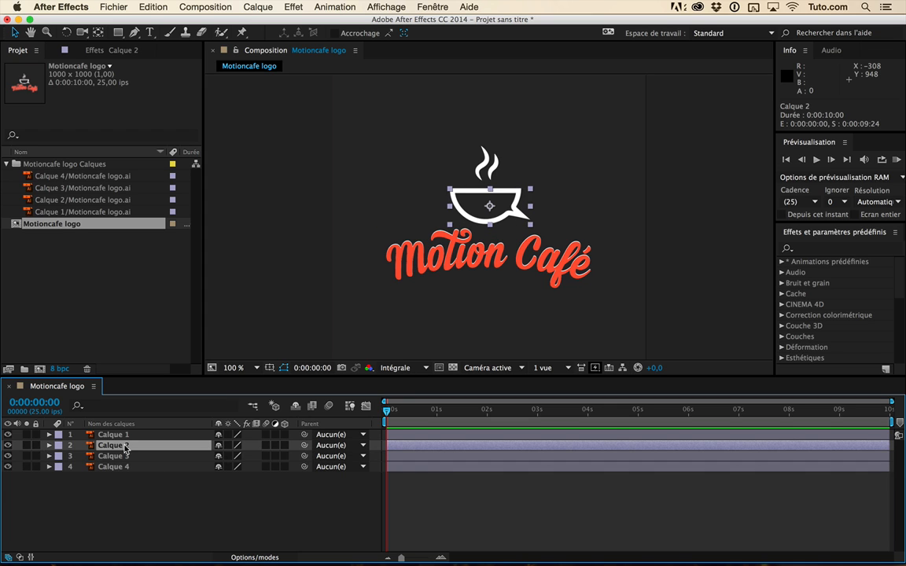
Create shapes from the vector layer Calque 3, and compare the hidden original with the new shape layer.
left_click(123, 457)
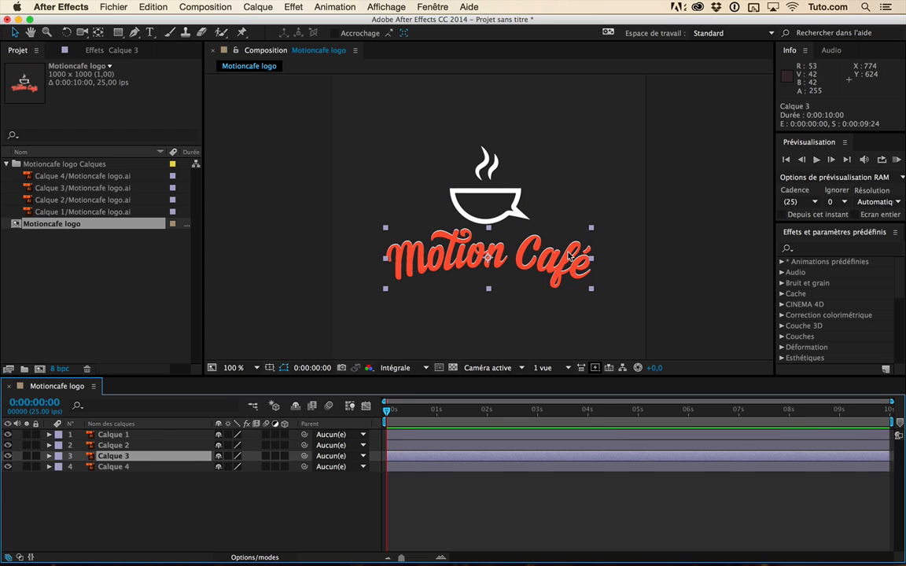
left_click(260, 8)
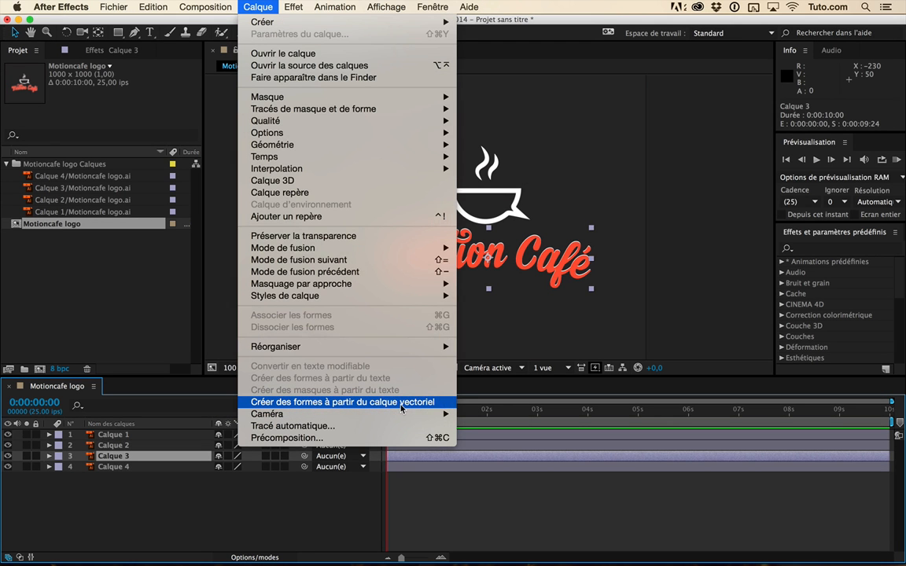
left_click(418, 402)
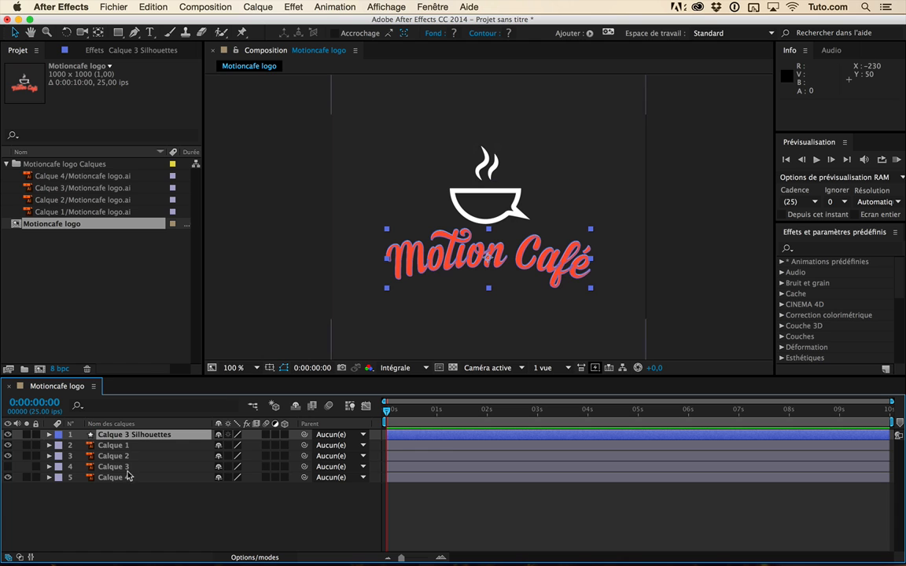
left_click(114, 469)
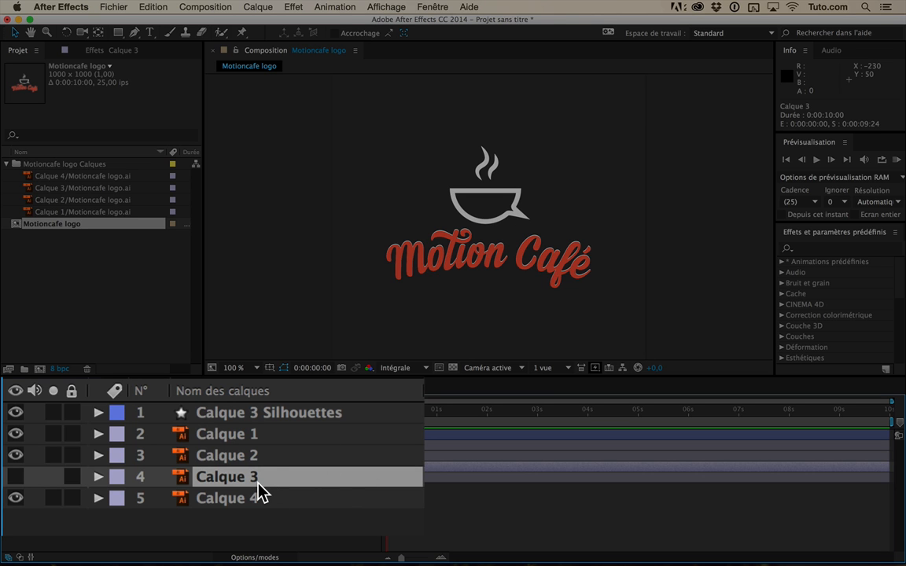
left_click(257, 411)
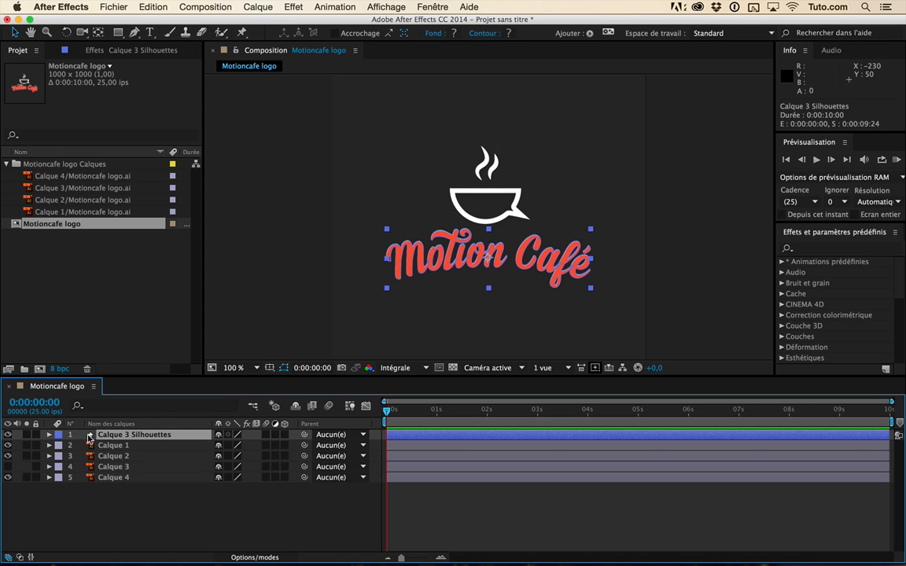
Expand the contents of Calque 3 Silhouettes and select several groups to check which letter each one holds.
left_click(49, 435)
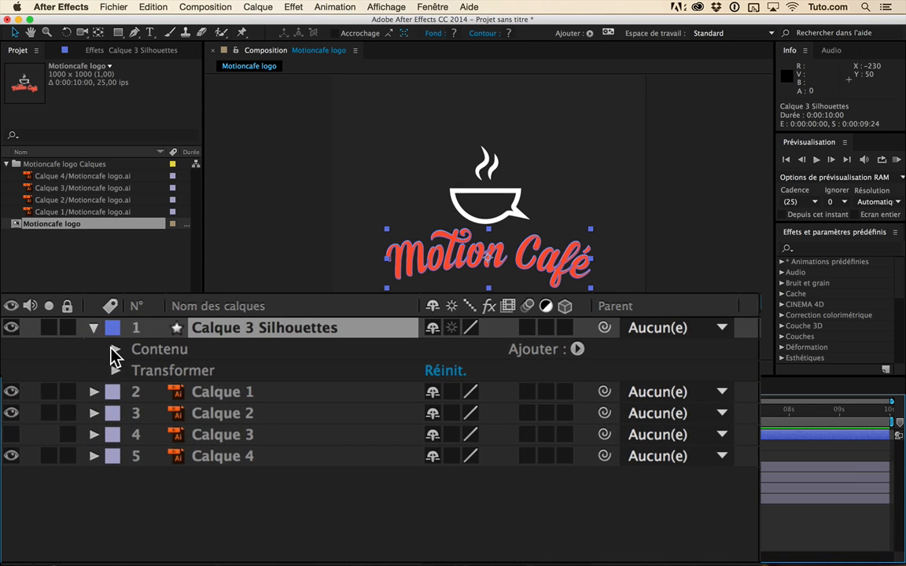
left_click(59, 445)
left_click(210, 352)
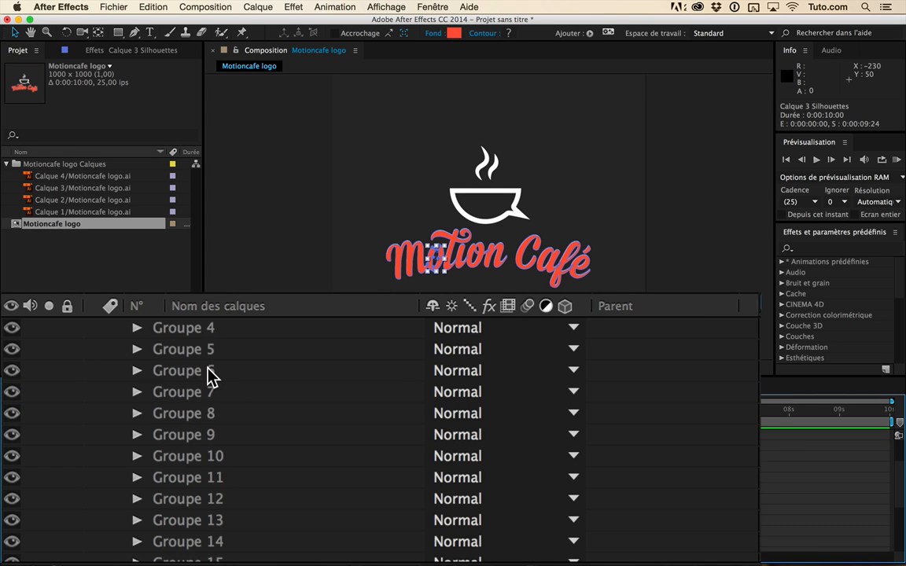
left_click(201, 413)
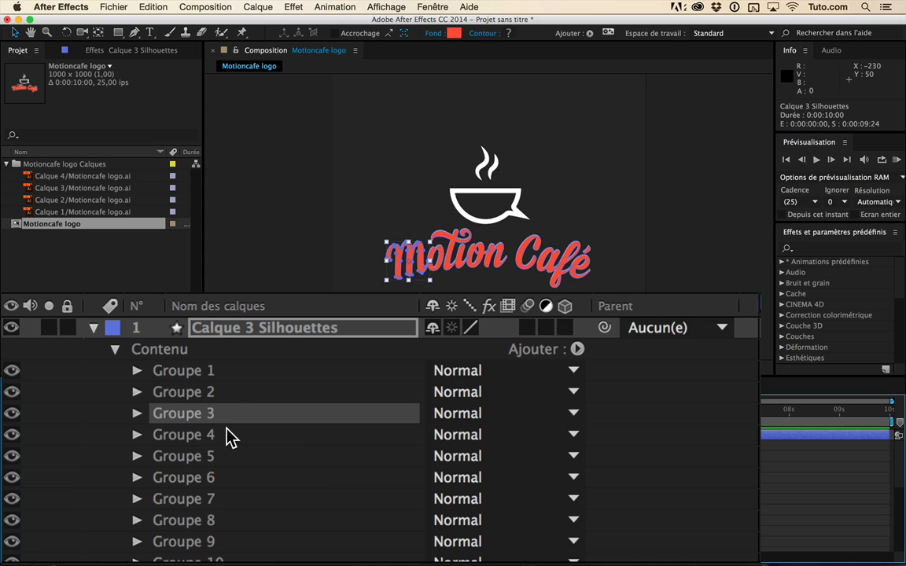
left_click(216, 435)
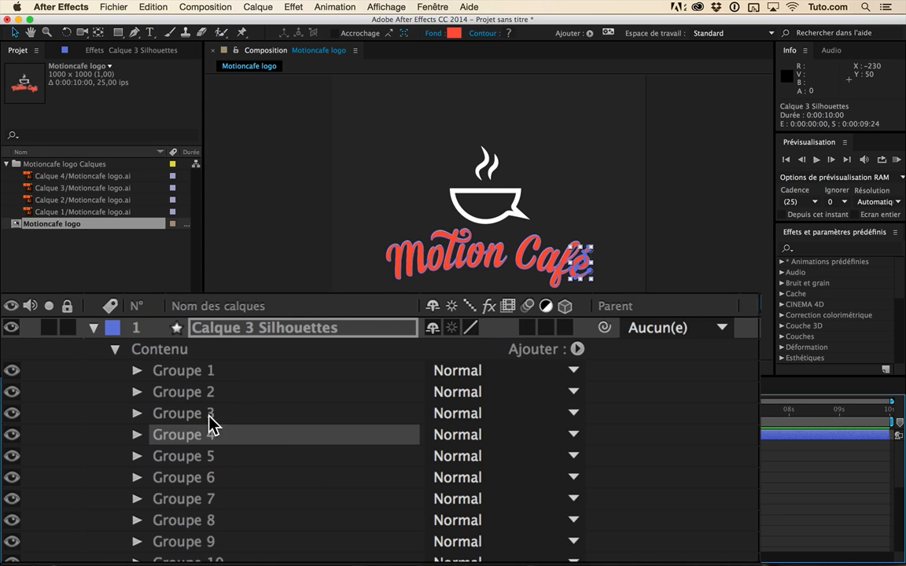
left_click(206, 413)
left_click(209, 478)
scroll(203, 476, "down", 3)
left_click(186, 437)
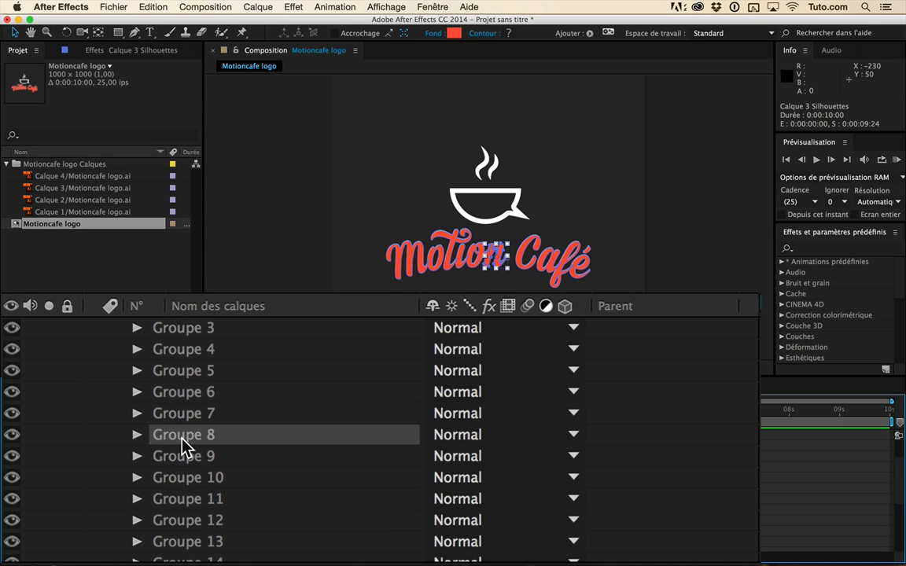
Expand Groupe 9 to examine its paths, merge and fill properties, and collapse it again.
left_click(179, 459)
scroll(181, 432, "down", 1)
left_click(138, 435)
scroll(158, 404, "down", 3)
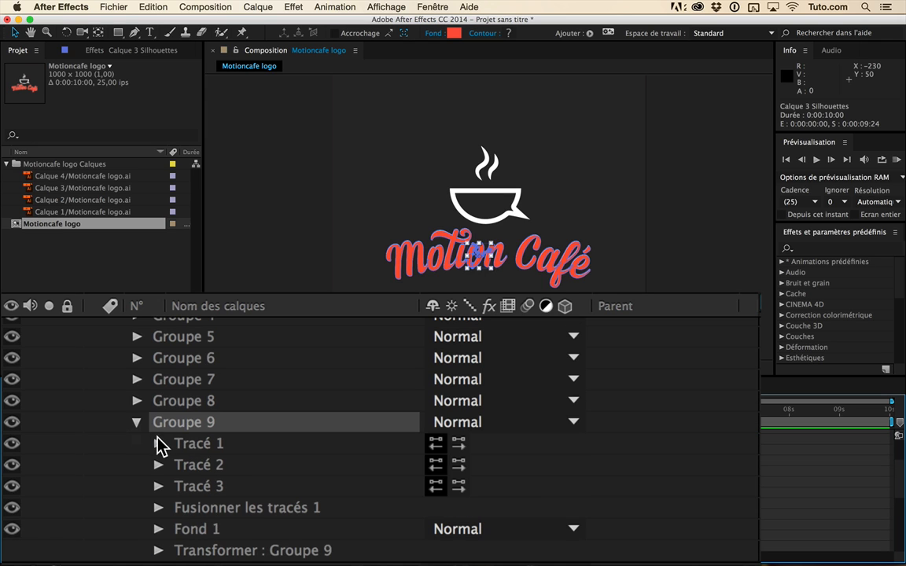
left_click(198, 403)
left_click(206, 444)
left_click(189, 401)
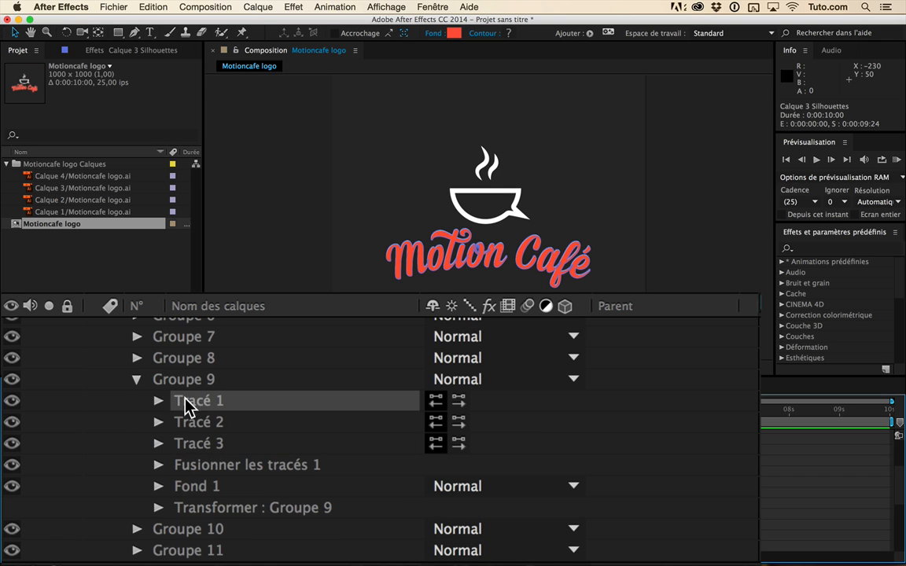
left_click(135, 382)
Examine the remaining groups down to Groupe 20, and collapse the Calque 3 Silhouettes layer.
scroll(203, 455, "down", 3)
left_click(215, 466)
scroll(219, 469, "down", 5)
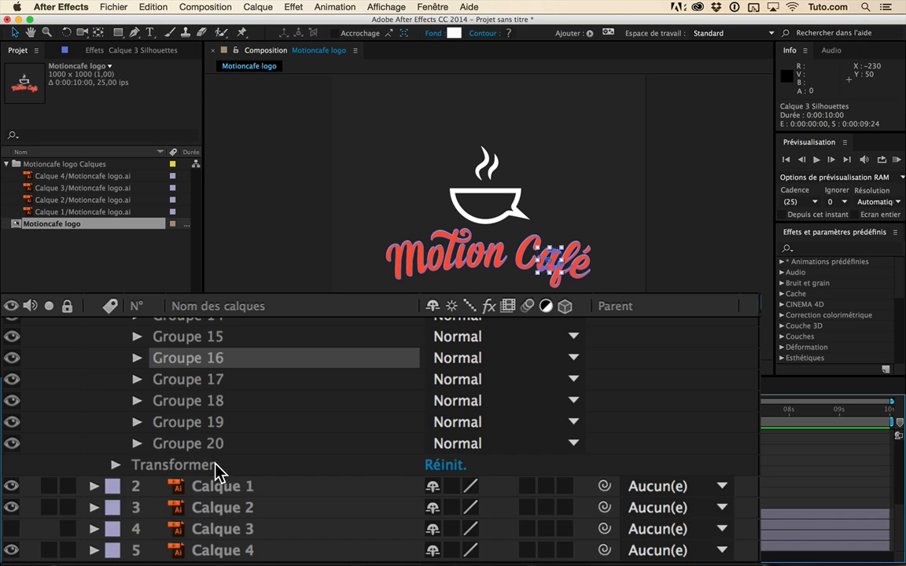
left_click(217, 446)
scroll(217, 445, "up", 8)
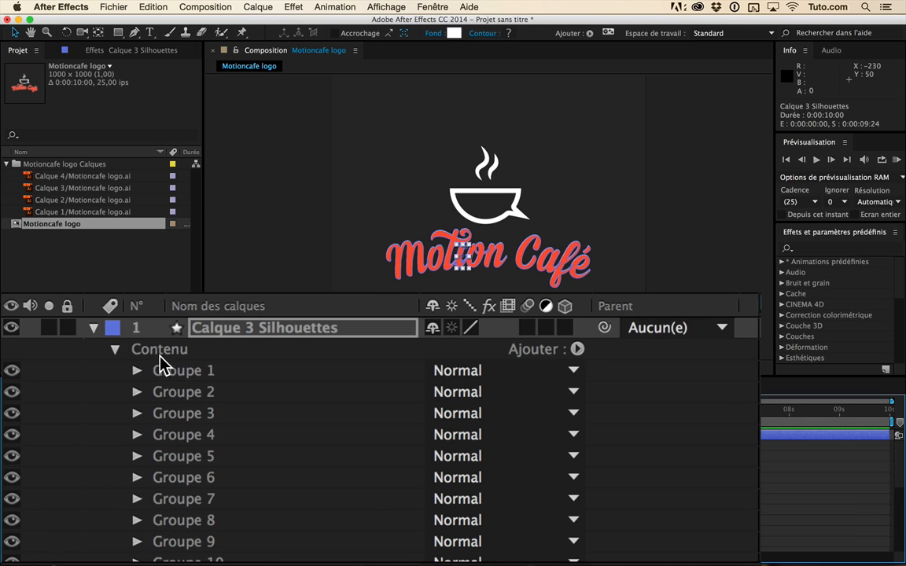
left_click(115, 349)
left_click(94, 328)
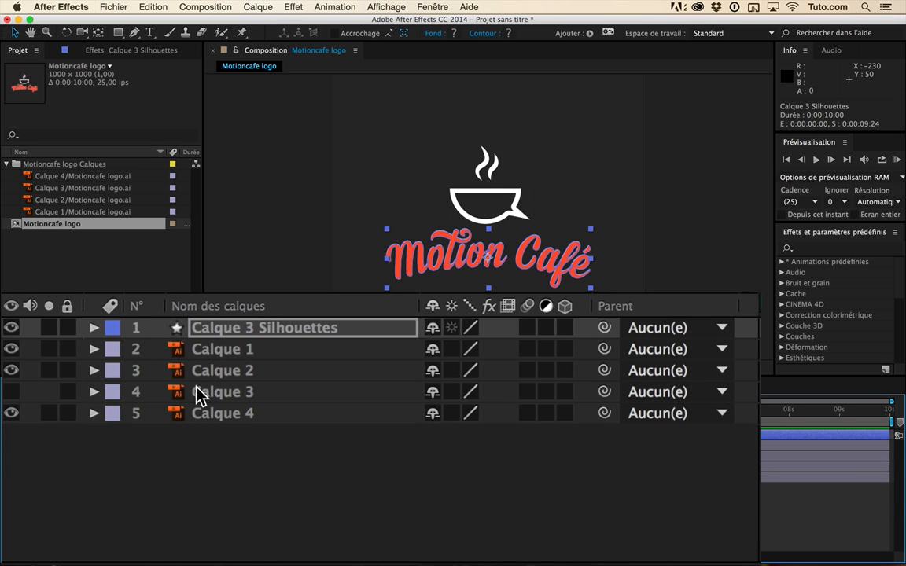
Add a Raccorder les tracés operator to the contents of Calque 3 Silhouettes.
left_click(93, 327)
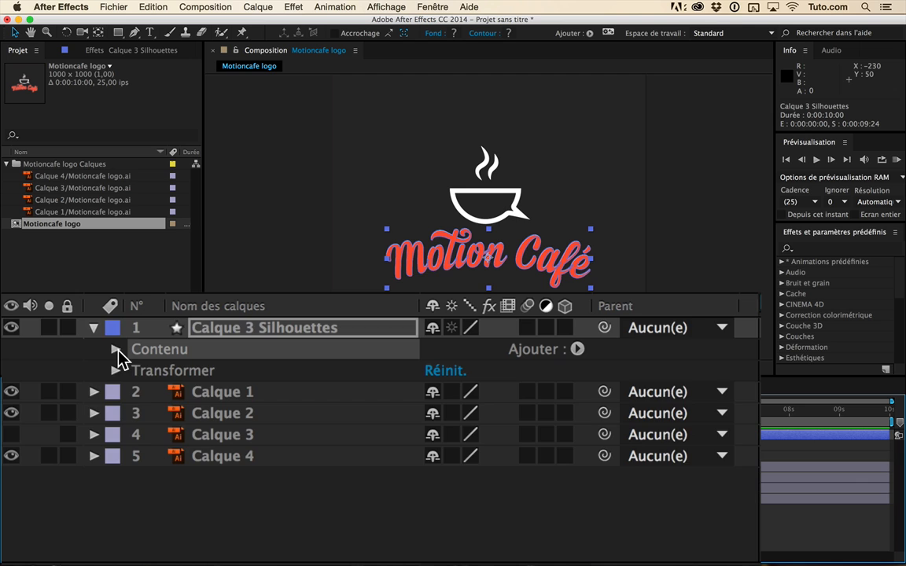
left_click(115, 349)
scroll(115, 348, "down", 1)
left_click(115, 328)
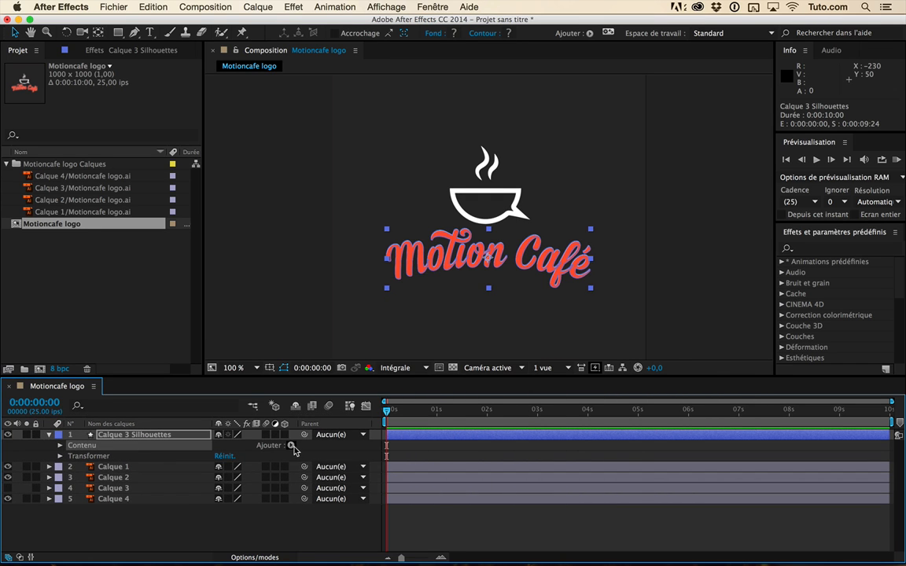
left_click(291, 446)
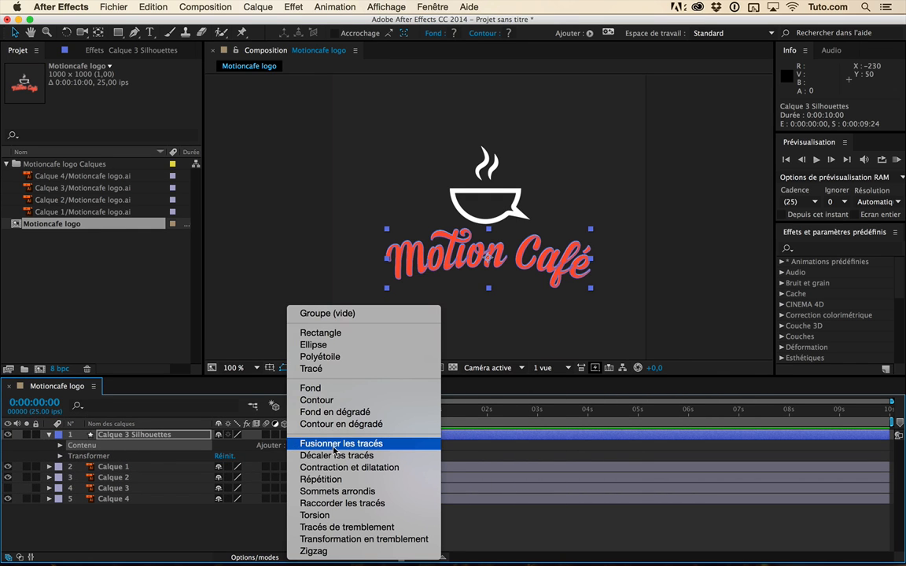
left_click(381, 511)
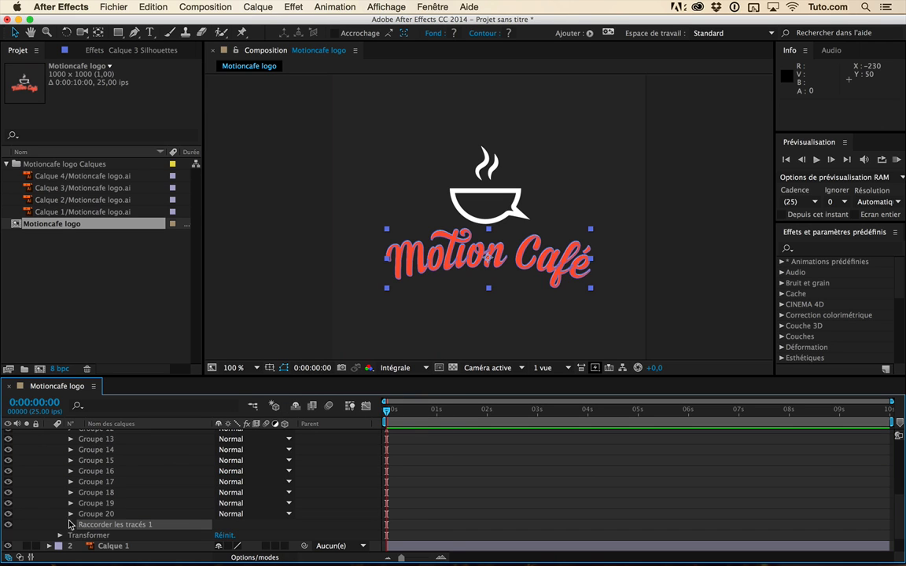
Set the Début value of Raccorder les tracés 1 to 56% to trim the letter shapes.
scroll(92, 470, "up", 10)
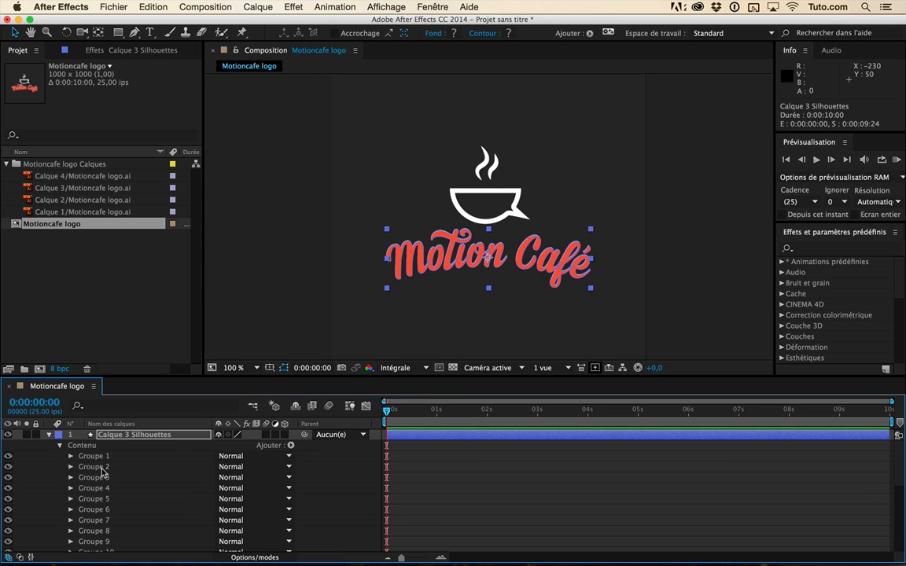
scroll(111, 482, "down", 10)
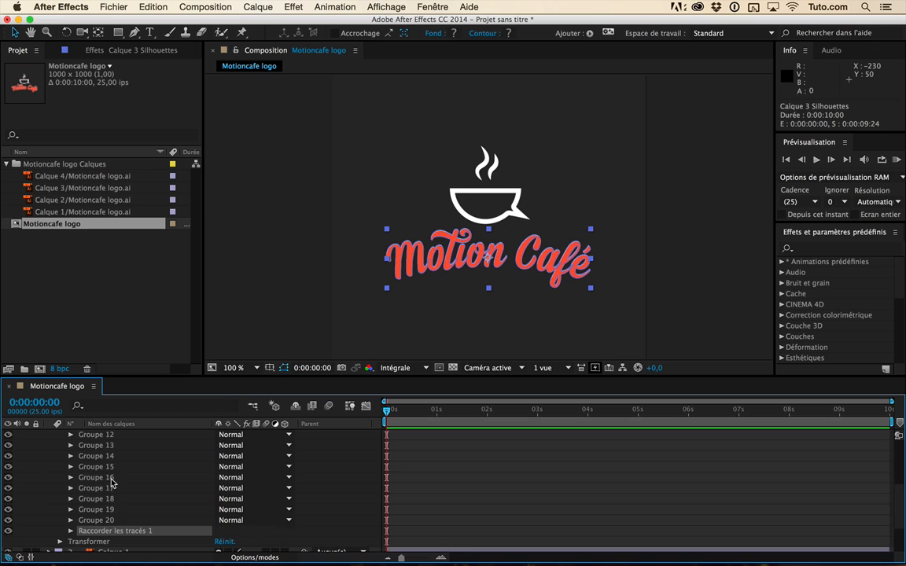
left_click(71, 521)
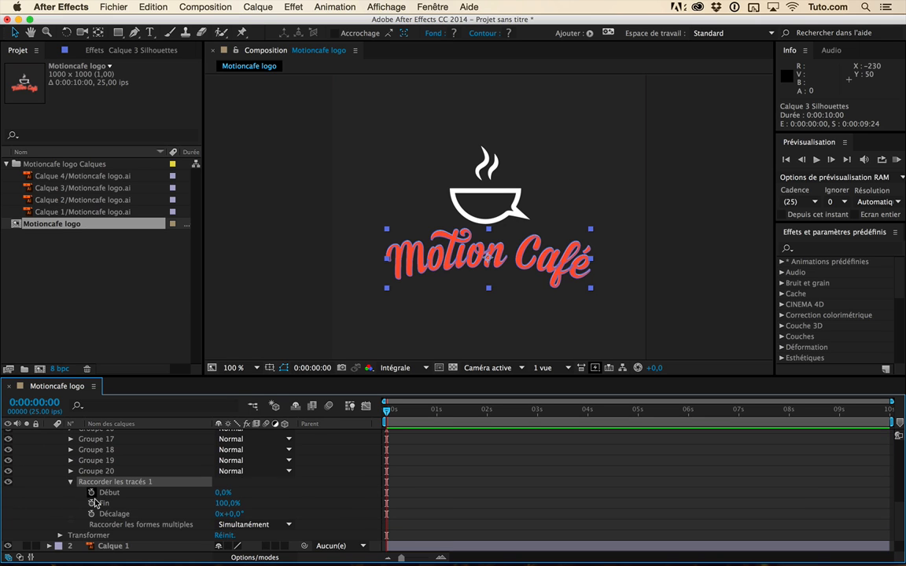
mouse_move(220, 493)
left_mouse_down()
mouse_move(267, 492)
mouse_move(238, 492)
left_mouse_up()
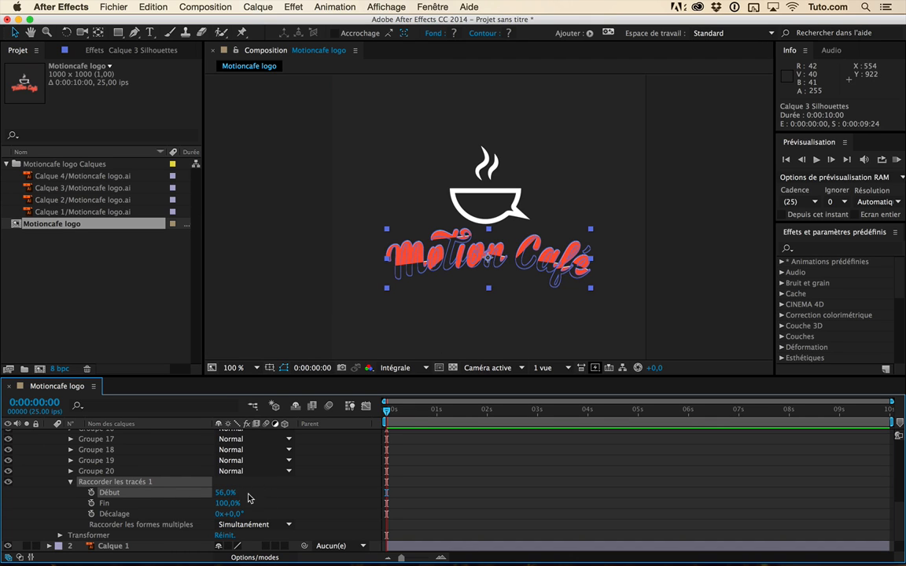
Delete the Calque 3 Silhouettes layer and make the original Calque 3 visible again.
key("Delete")
scroll(127, 431, "up", 10)
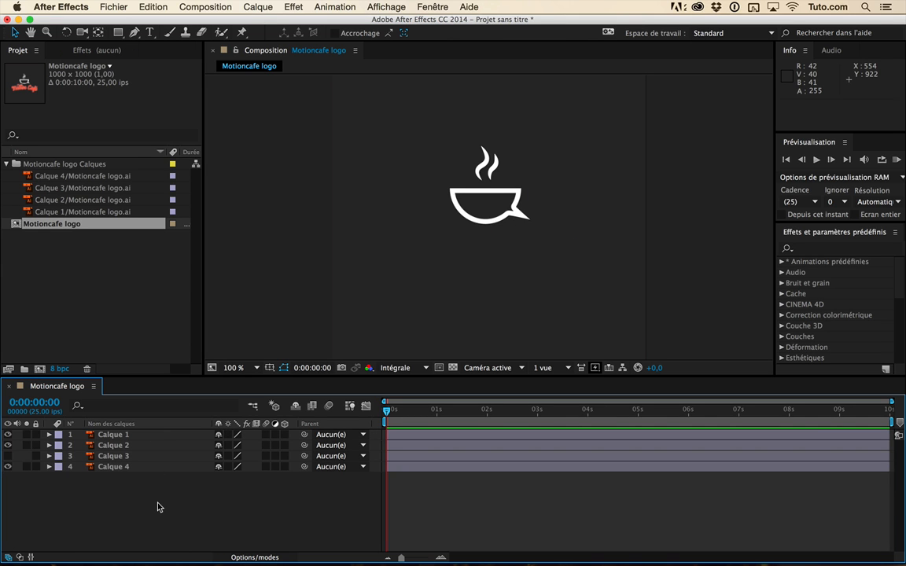
left_click(8, 456)
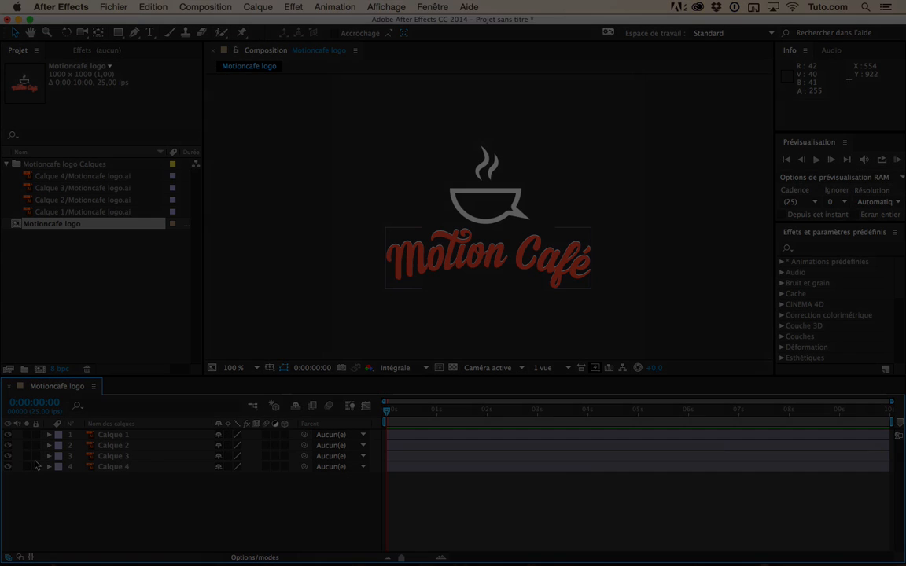